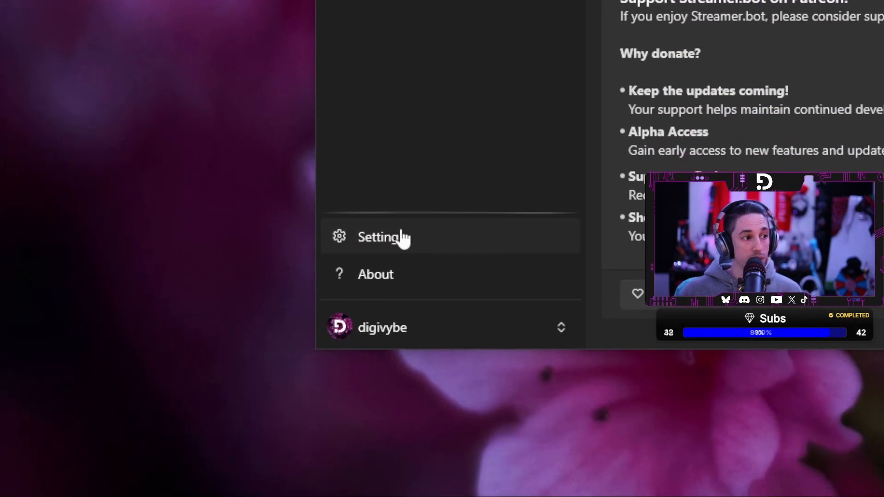
- Open the user Groups settings and activate the name entry for a new group
click(375, 295)
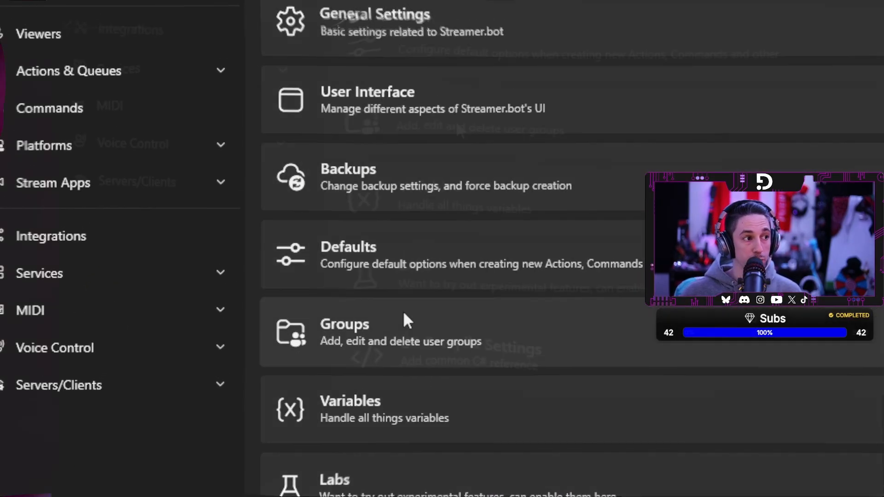
click(403, 325)
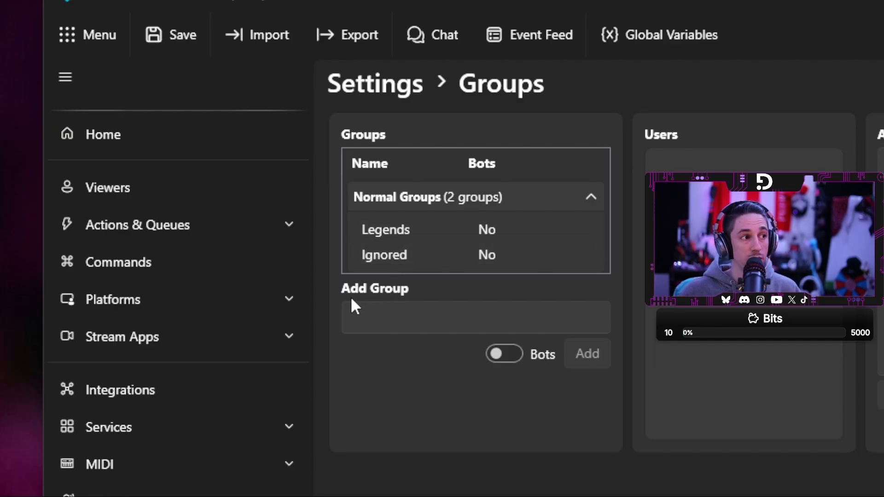
click(387, 315)
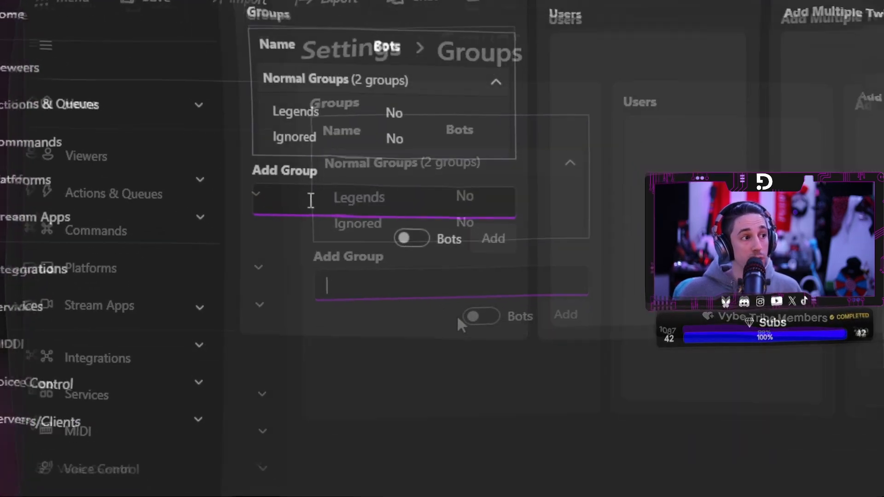
text(Legends)
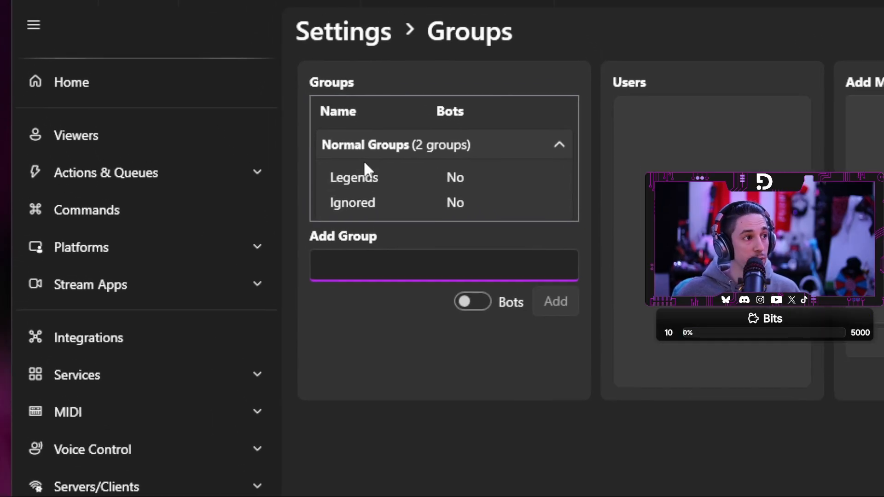
- Review the member lists of the Legends and Ignored user groups
click(302, 109)
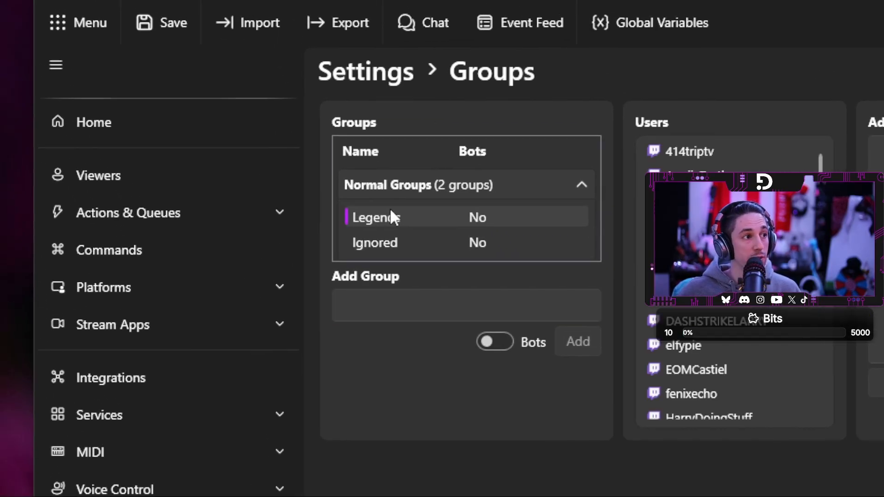
scroll(596, 109, down, 2)
scroll(427, 249, down, 5)
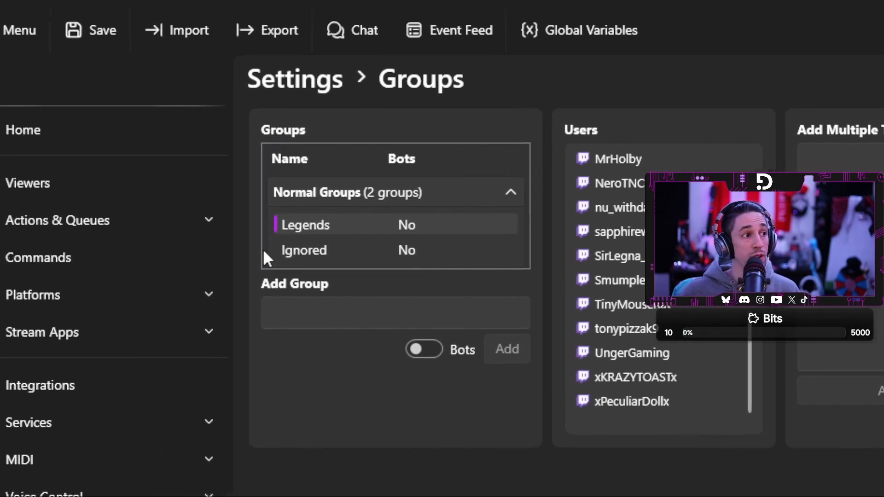
click(102, 261)
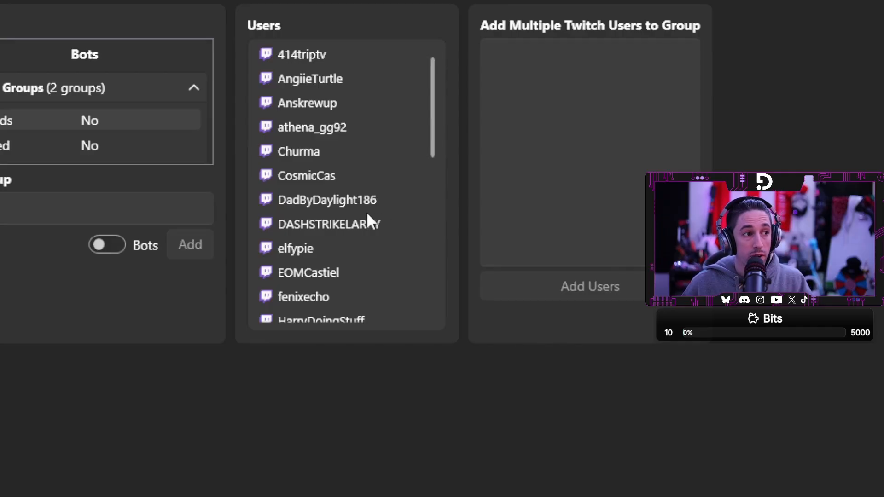
- Open the user search for adding someone to the Legends group, search for "mello" and browse the full user list
right_click(331, 206)
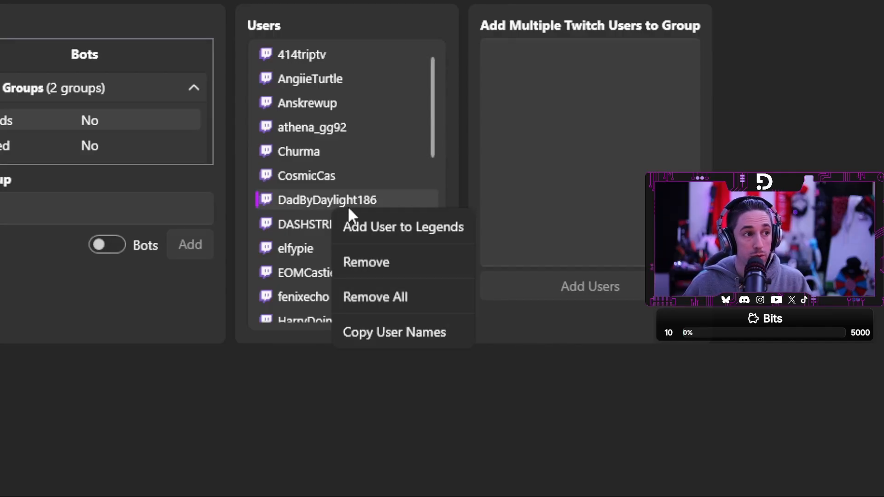
click(370, 233)
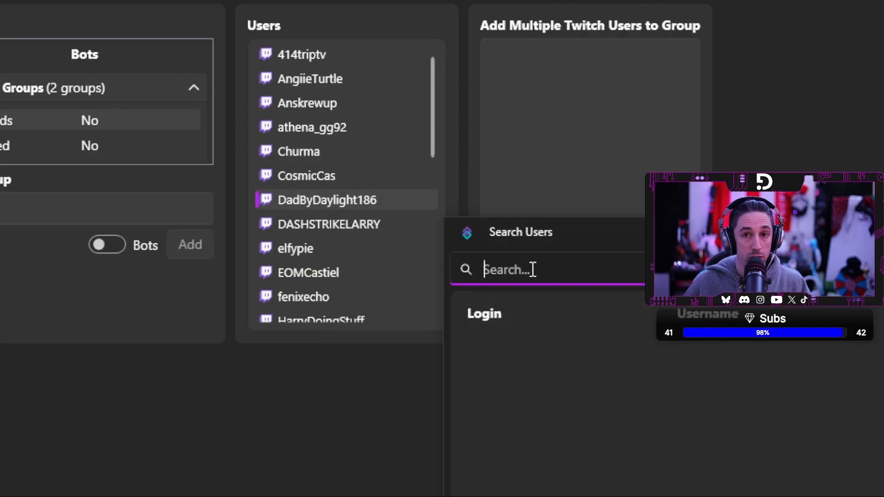
text(mello)
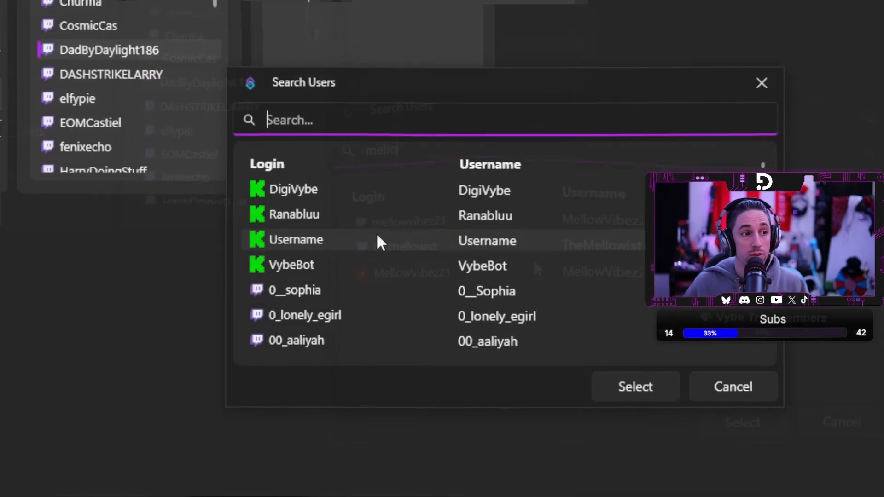
scroll(386, 216, down, 10)
scroll(386, 214, down, 10)
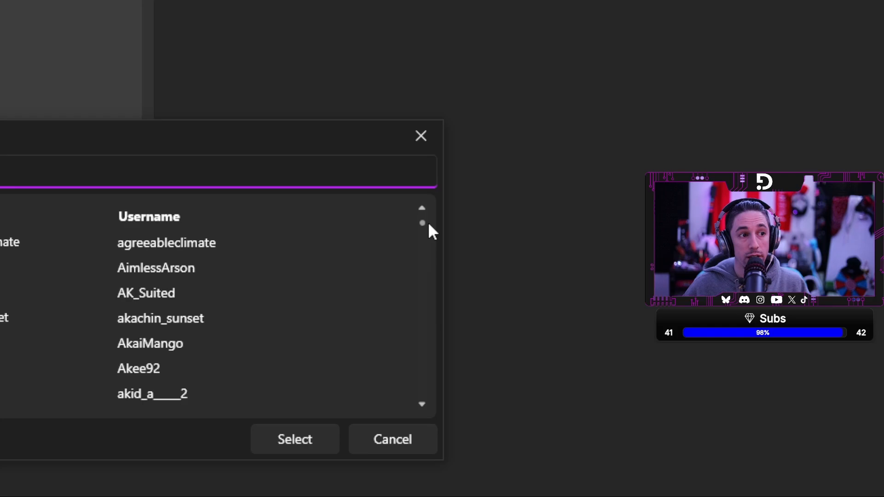
drag(424, 225, 413, 402)
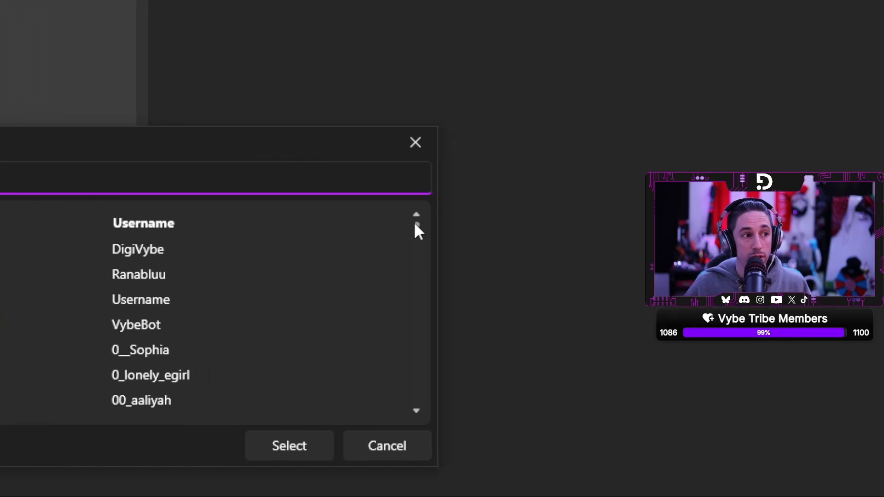
drag(416, 224, 418, 405)
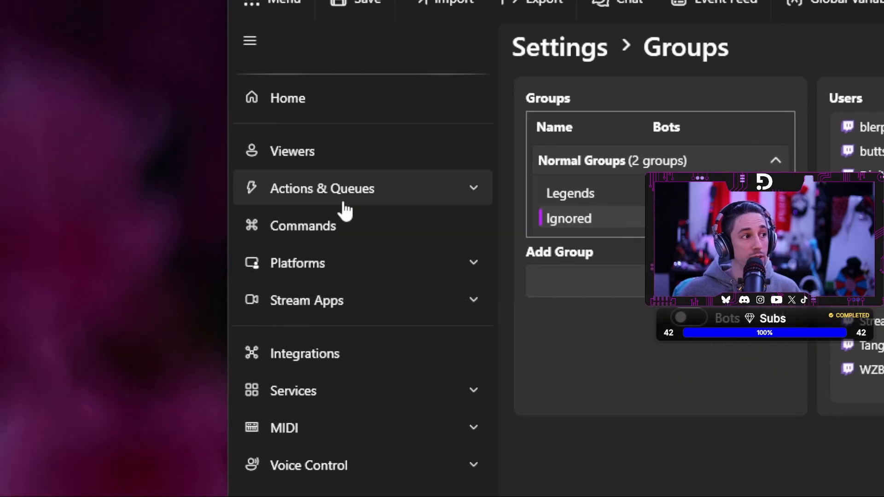
- Go to the actions list and open the First Words action in the "FIRST WORDS - Cross Platform" group
click(385, 224)
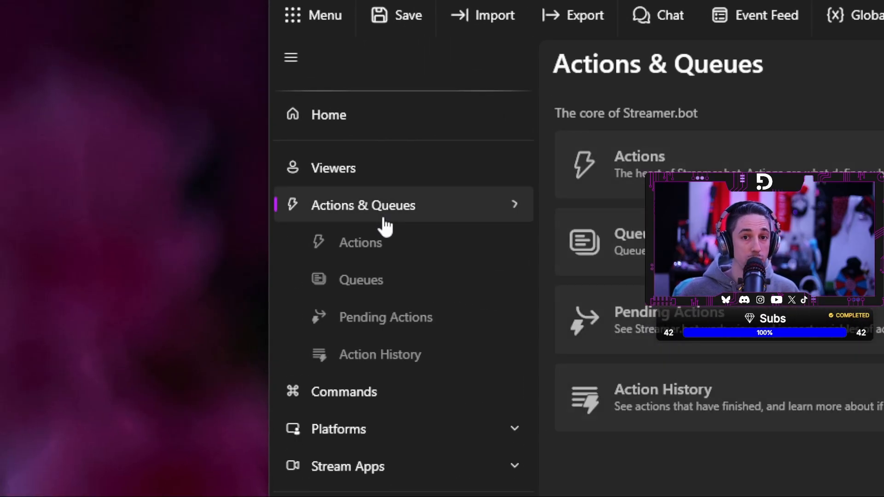
click(396, 264)
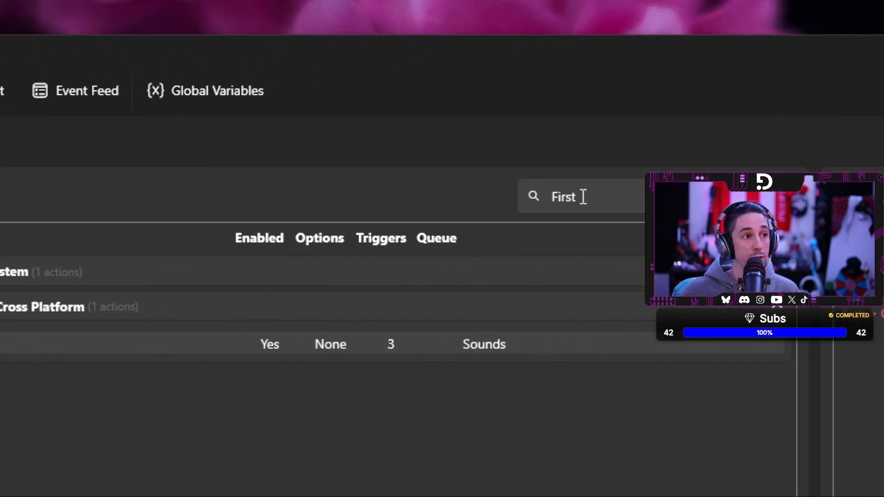
click(584, 197)
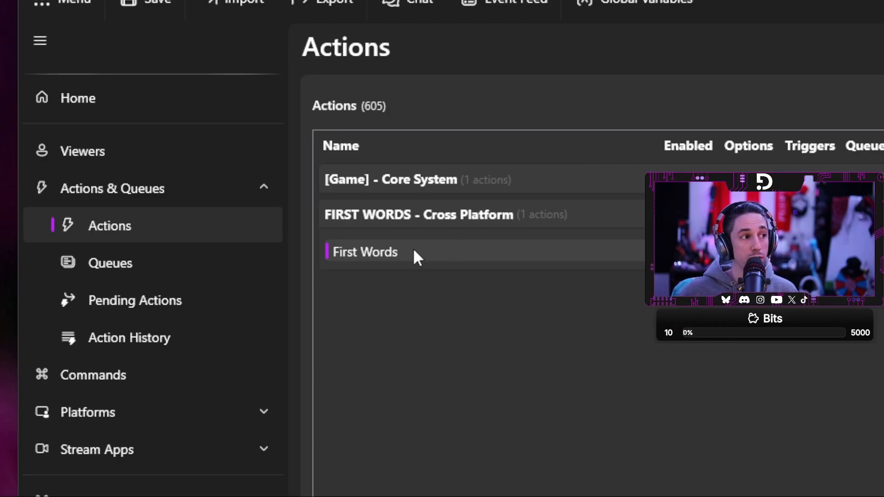
double_click(394, 251)
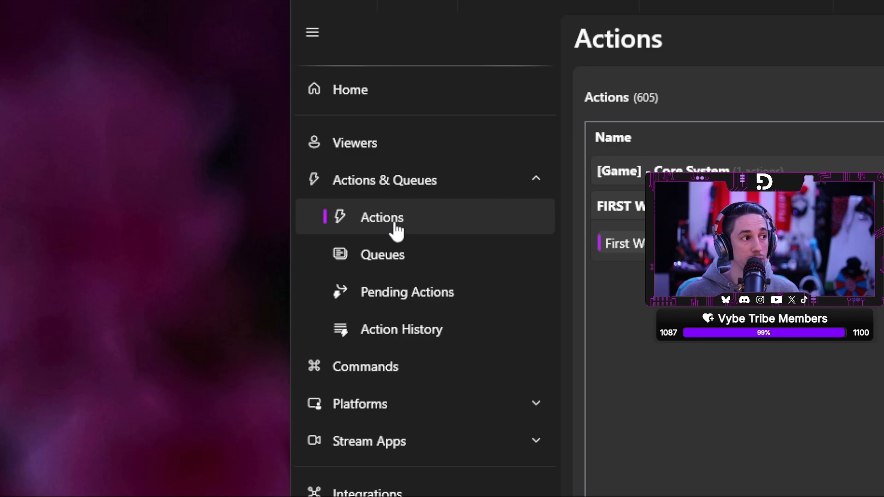
- Go to the action queues and try setting up a new queue with Blocking enabled
click(390, 267)
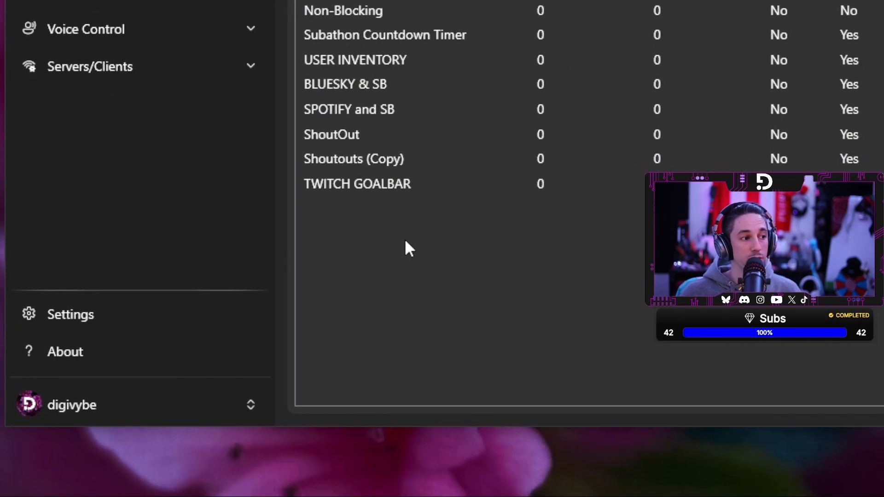
right_click(410, 234)
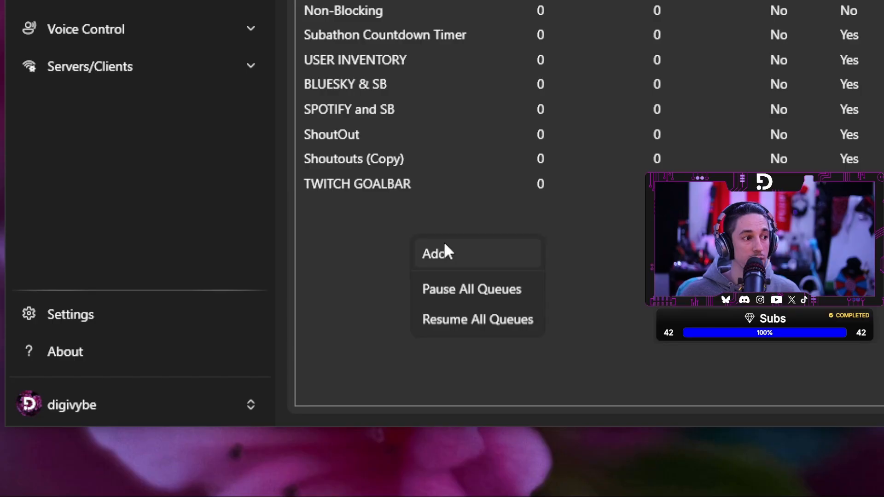
click(469, 261)
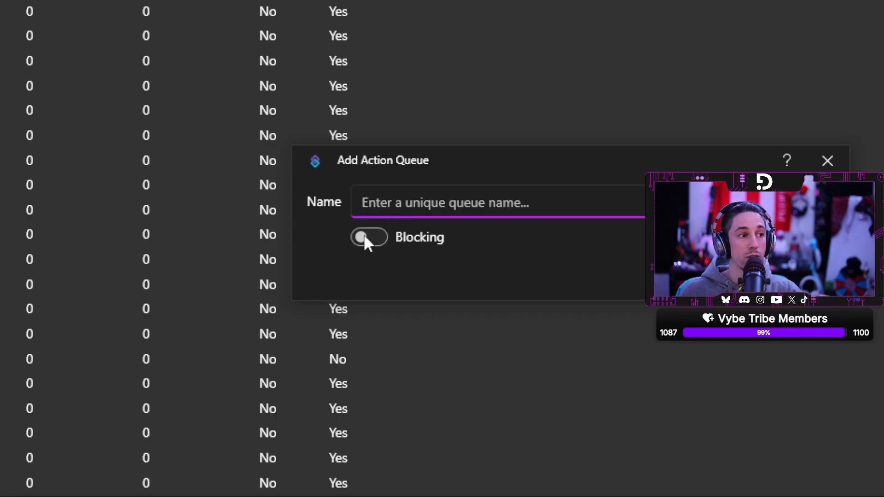
mouse_move(408, 244)
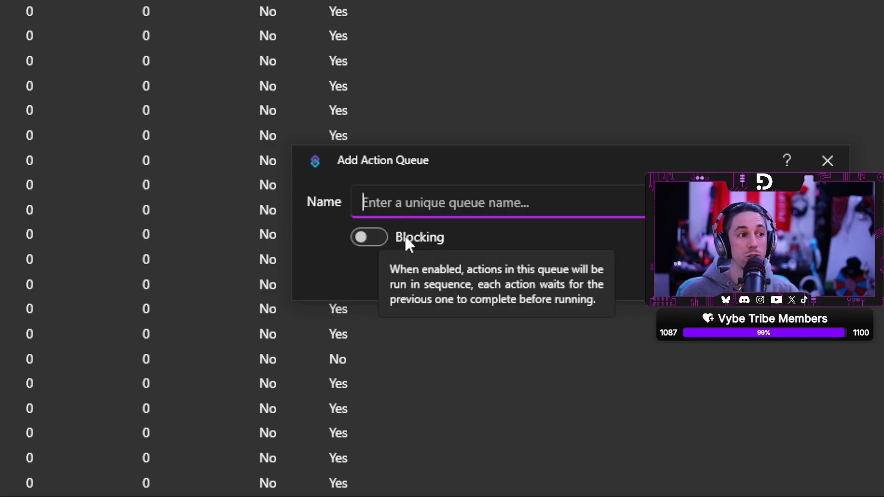
click(378, 243)
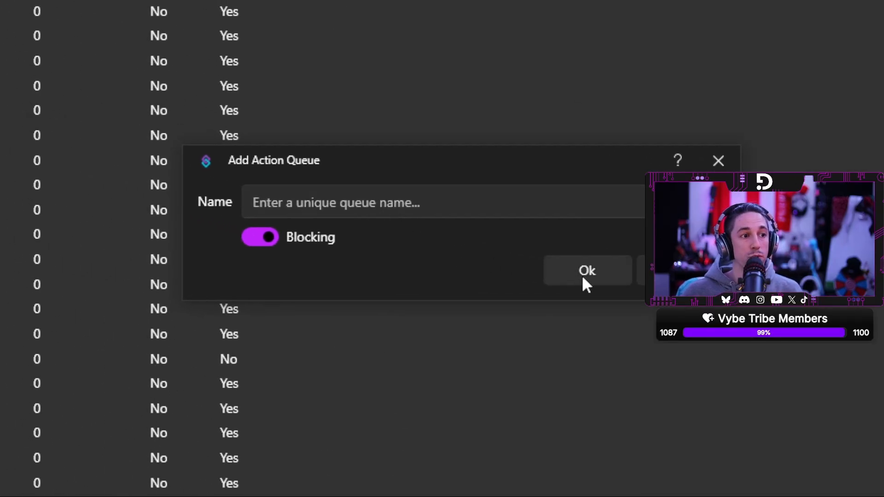
click(680, 272)
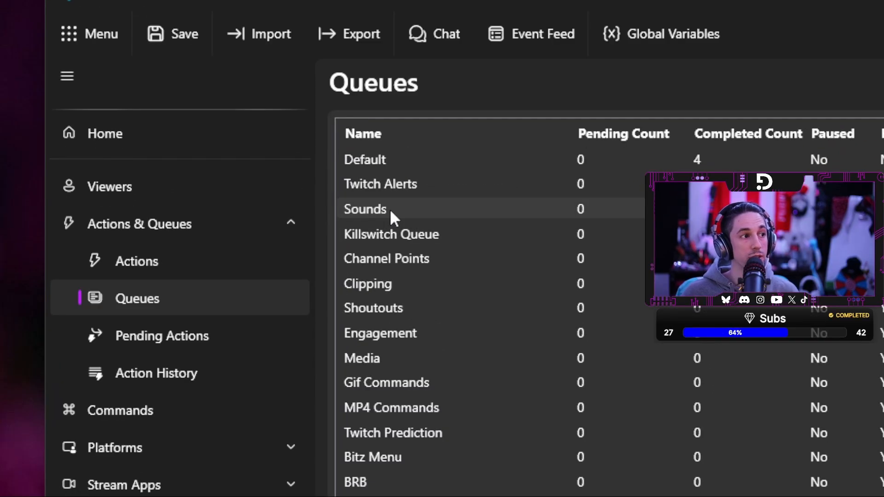
- Open the Sounds queue for editing, check its Blocking option and close it without changes
click(391, 211)
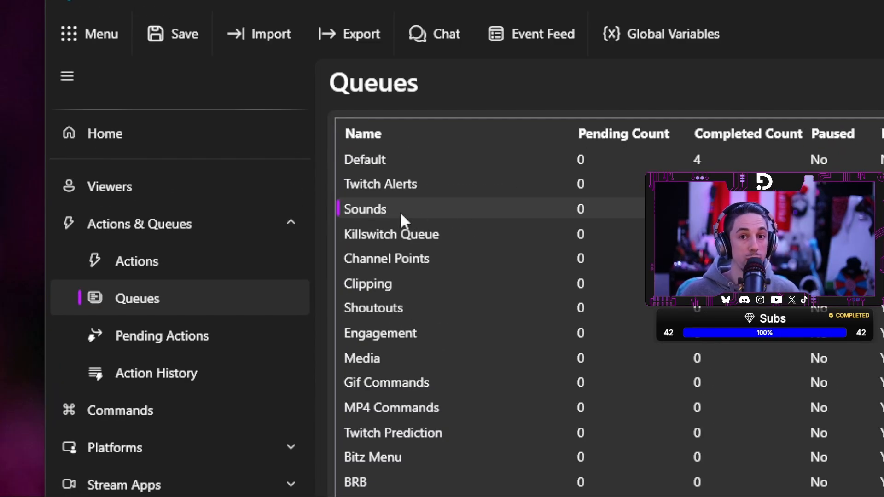
right_click(393, 209)
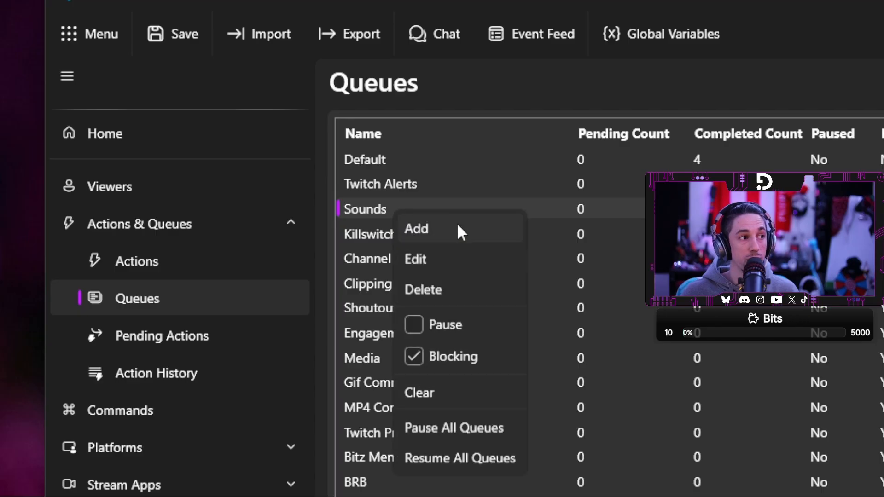
click(456, 258)
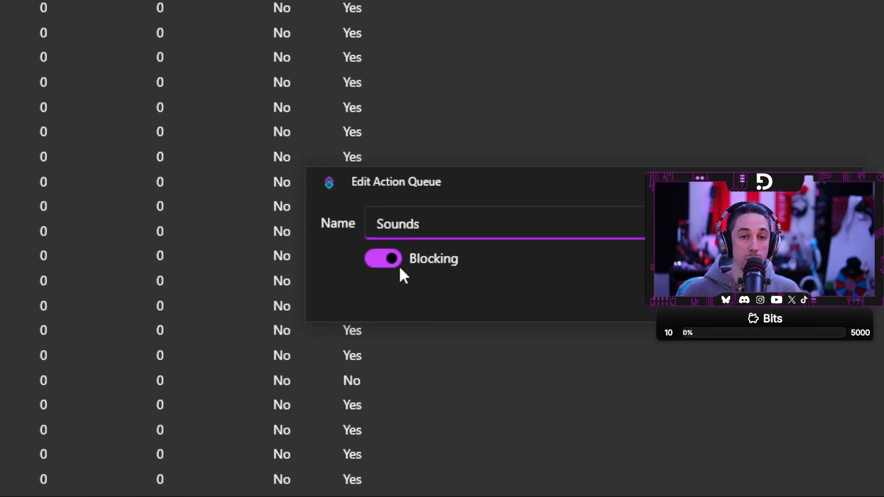
mouse_move(405, 269)
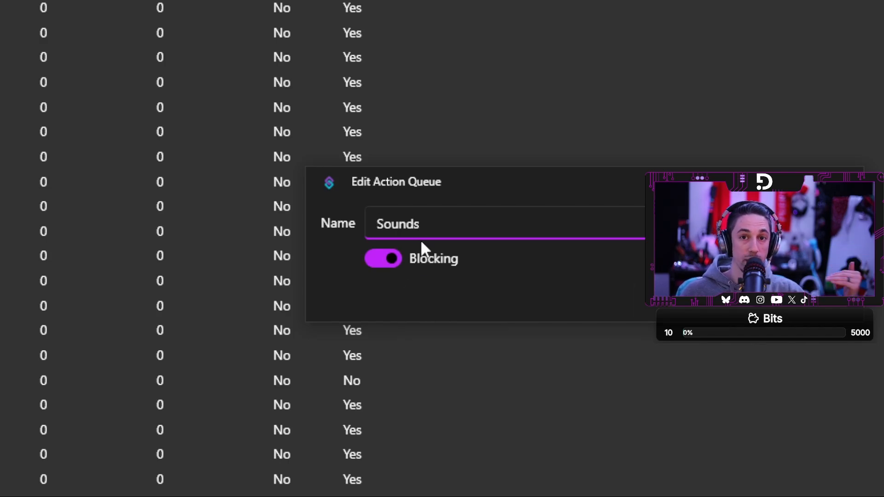
click(663, 261)
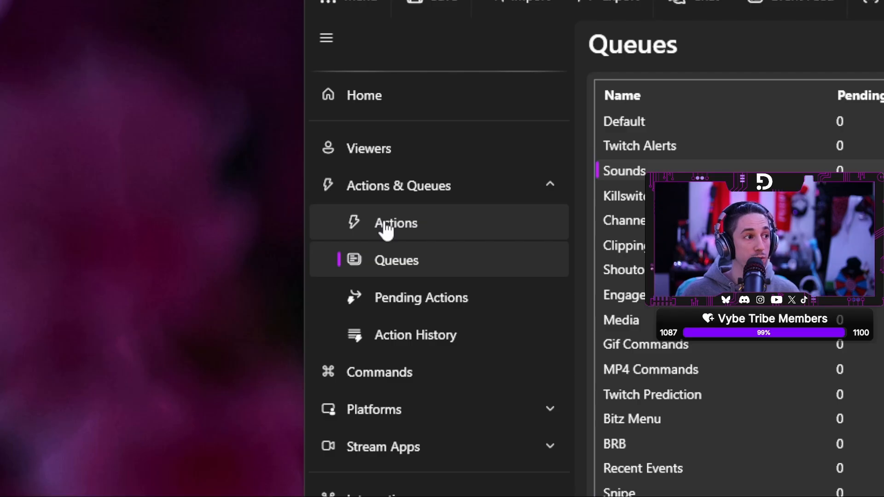
- Return to the actions list and search for "First words" among the triggers available for the First Words action
click(385, 229)
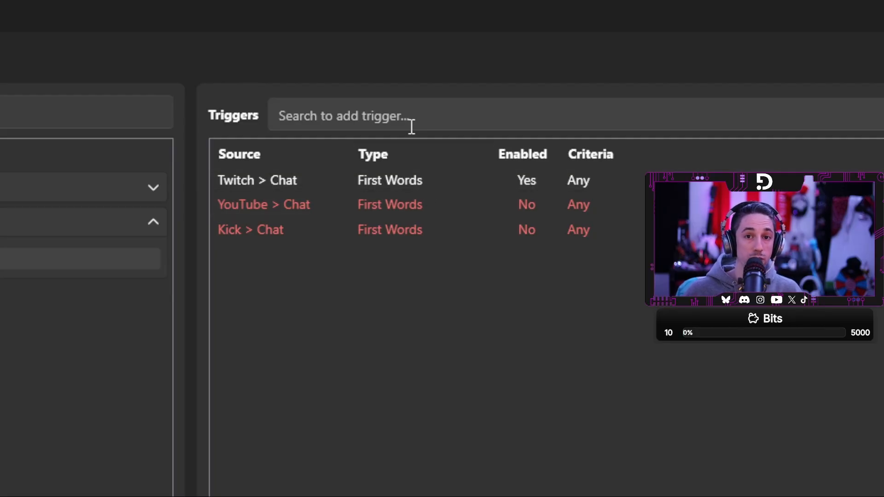
click(383, 111)
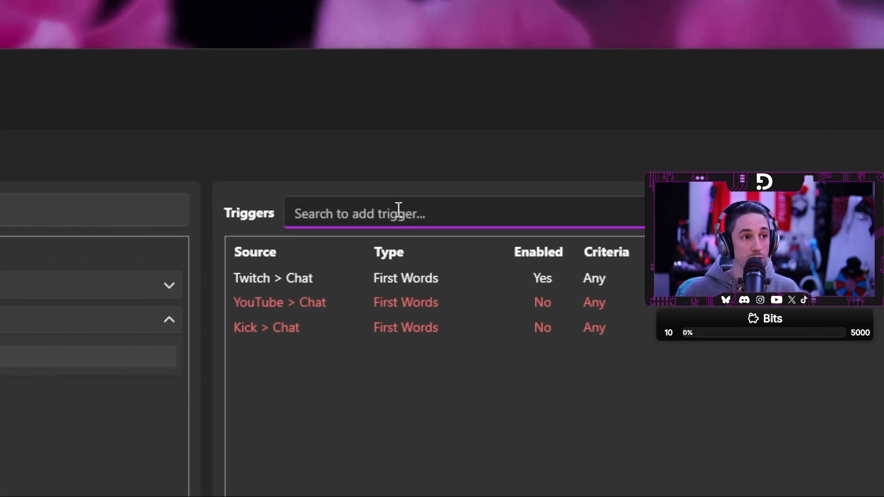
text(First words)
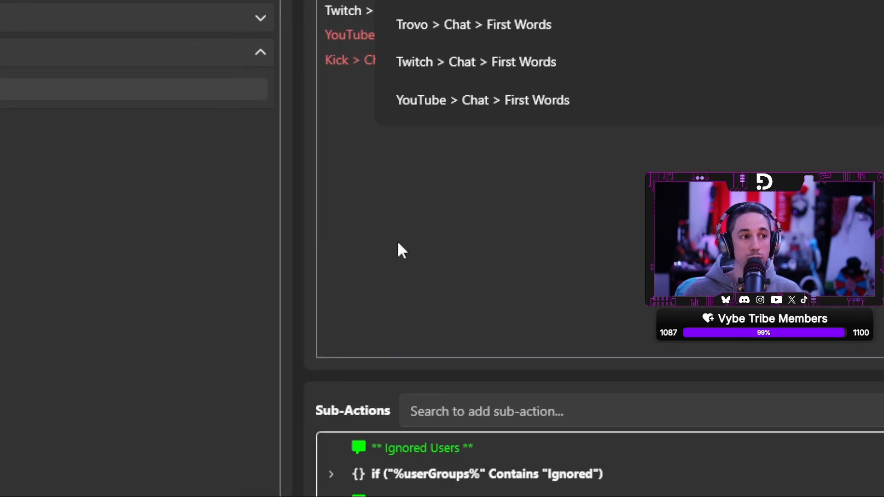
- Find the First Words chat trigger for Kick among the triggers that can be added to the action
right_click(349, 459)
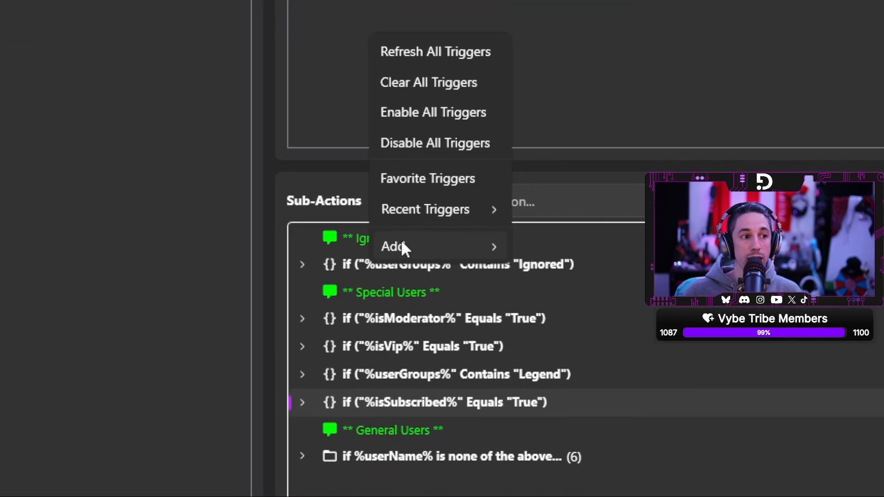
mouse_move(426, 455)
mouse_move(410, 247)
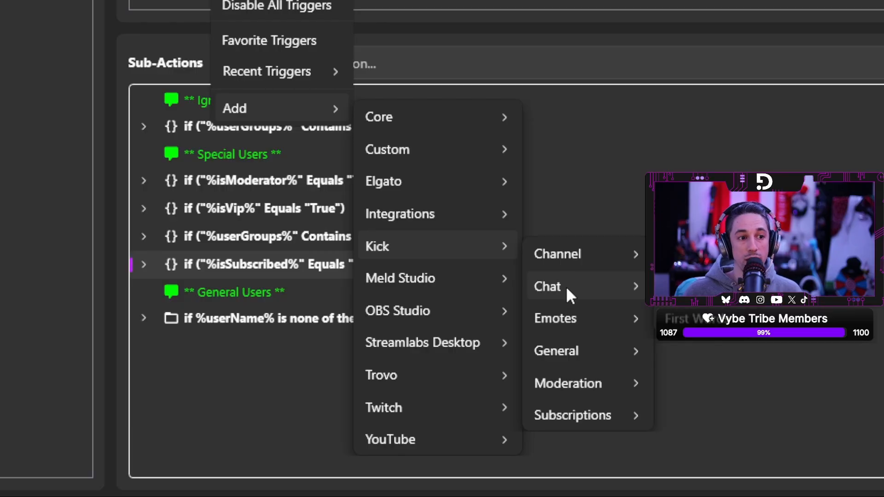
mouse_move(566, 286)
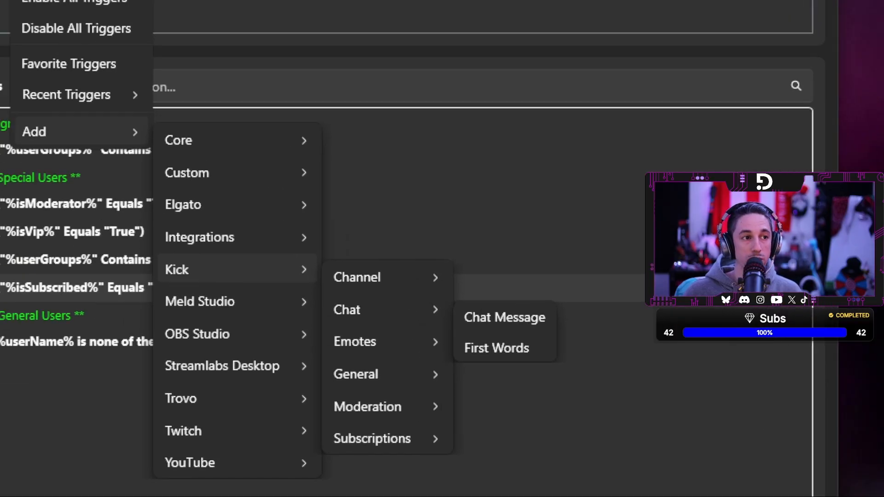
click(496, 347)
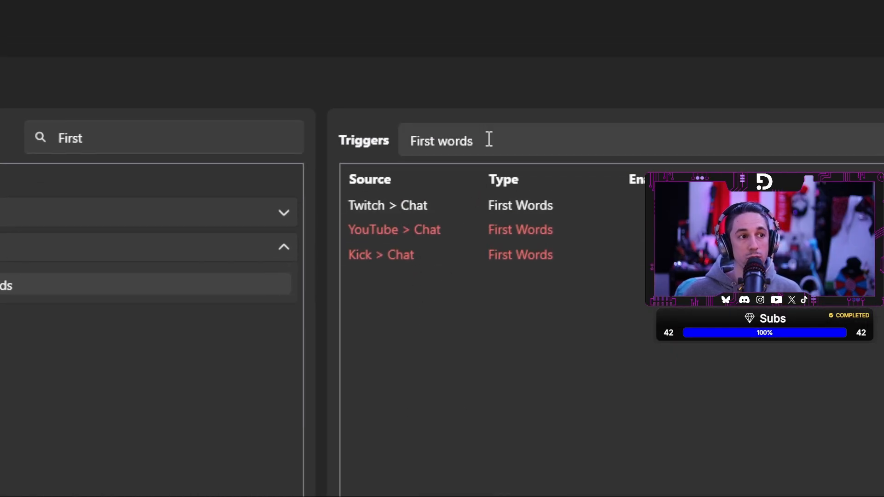
- Clear the search text for adding triggers to the First Words action
drag(488, 138, 396, 131)
key(BackSpace)
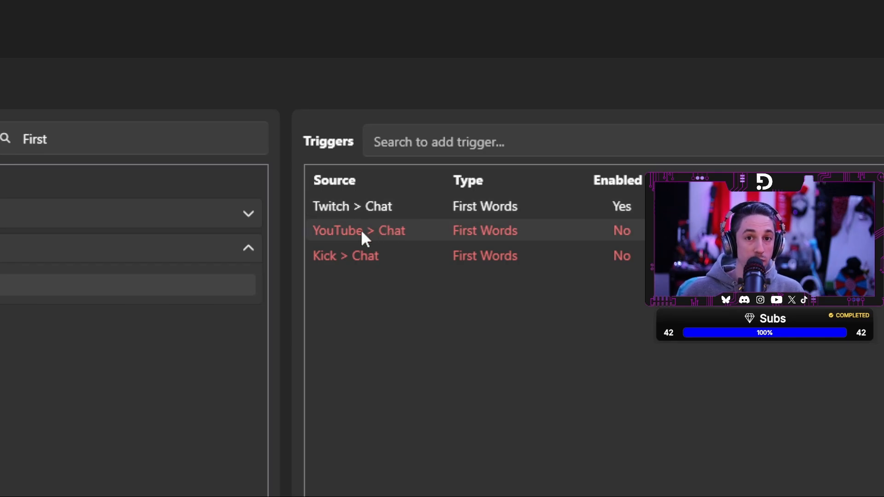
- Try enabling the YouTube First Words trigger and disable it again
right_click(360, 230)
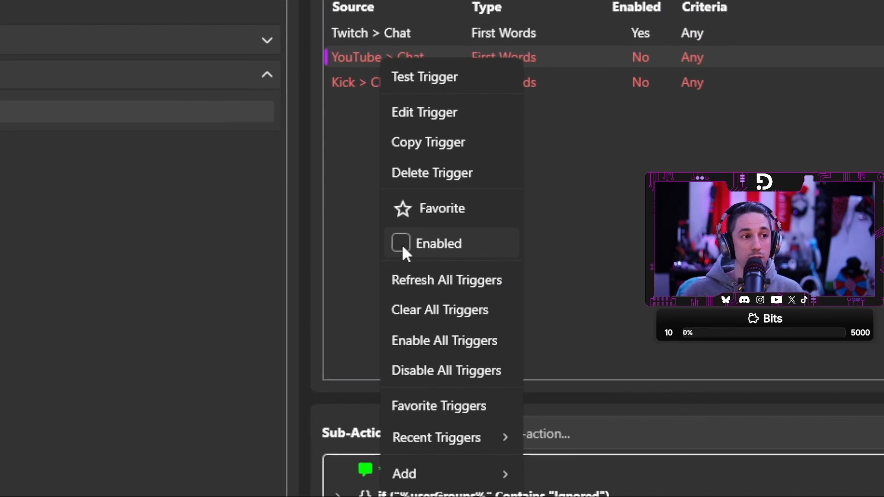
click(401, 245)
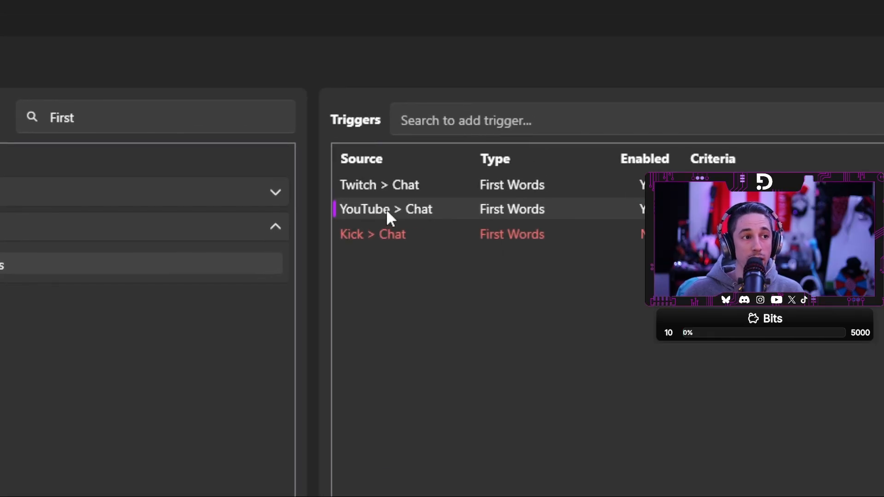
right_click(383, 208)
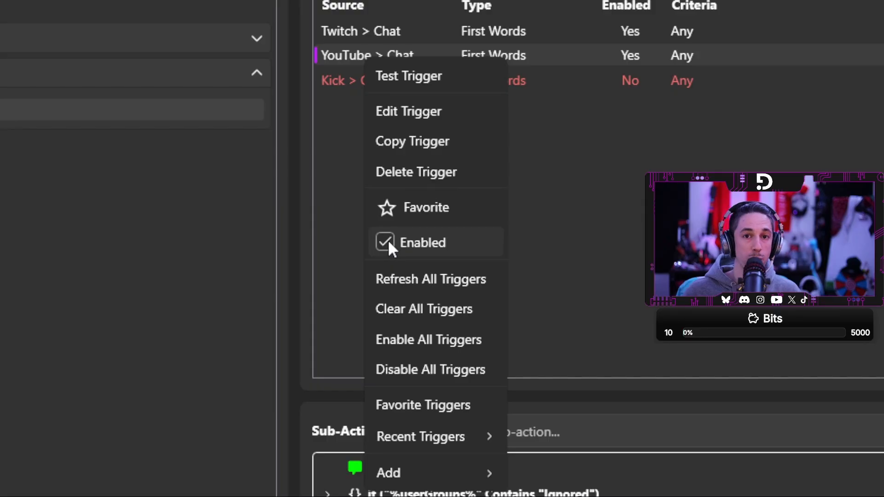
click(385, 242)
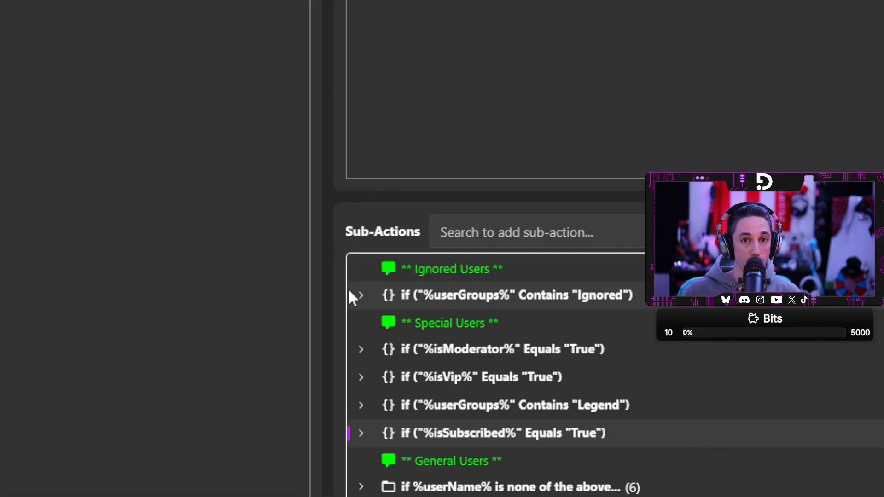
- Open the Ignored Users if/else sub-action and review its input, operation and value
double_click(433, 297)
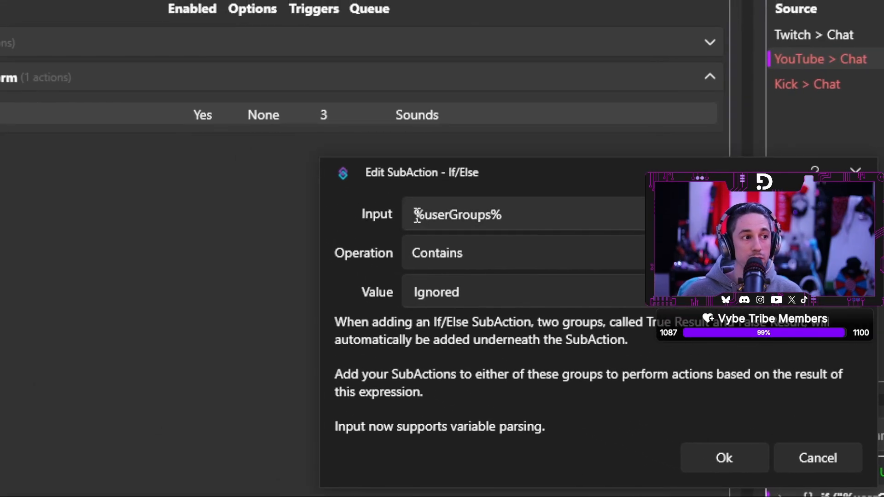
drag(313, 174, 346, 179)
drag(447, 220, 499, 227)
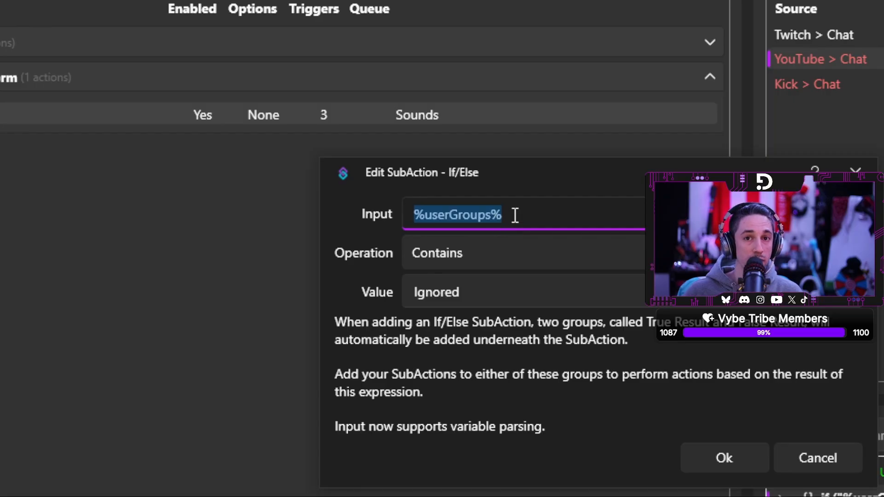
click(516, 209)
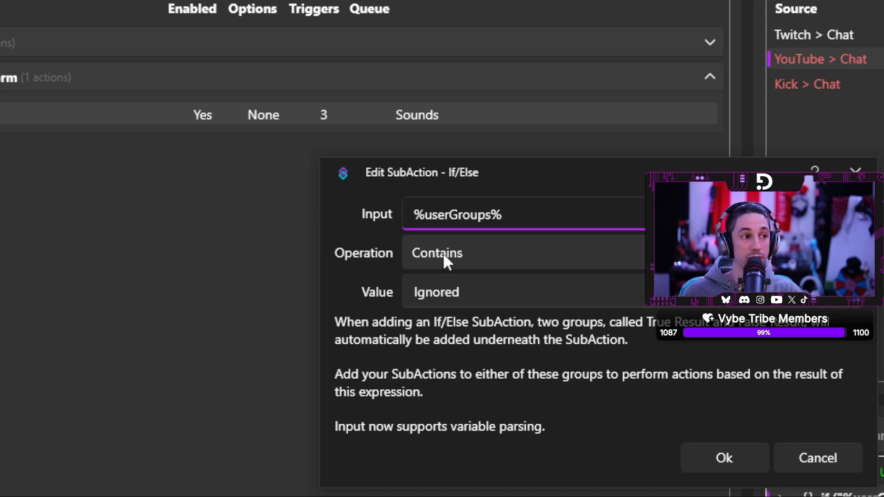
drag(460, 292, 413, 292)
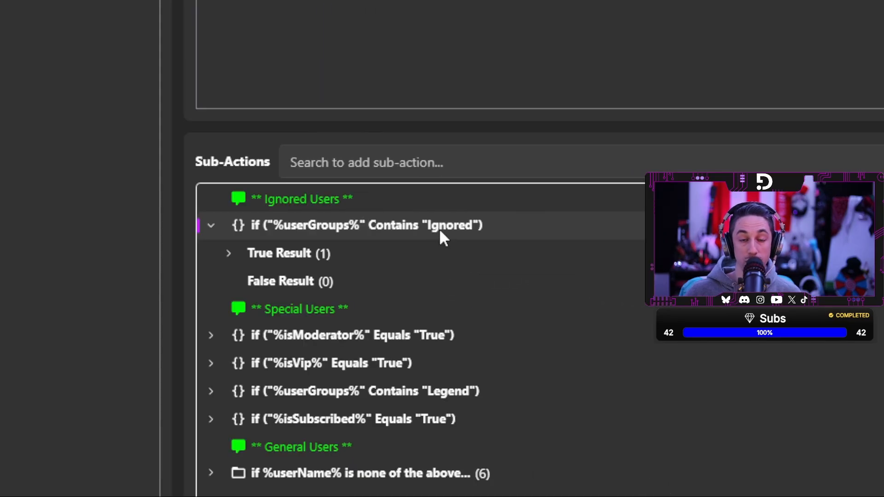
- Inspect the true and false results of the Ignored condition, including the Break sub-action, and collapse it
click(229, 254)
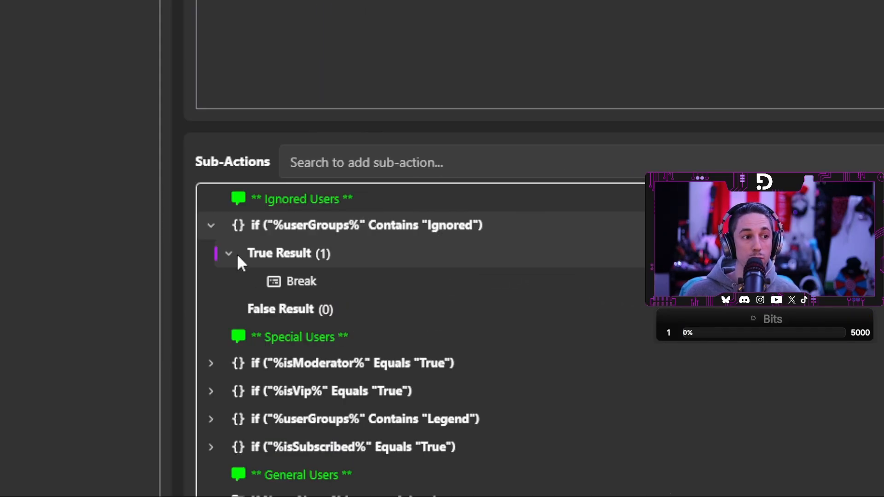
click(306, 292)
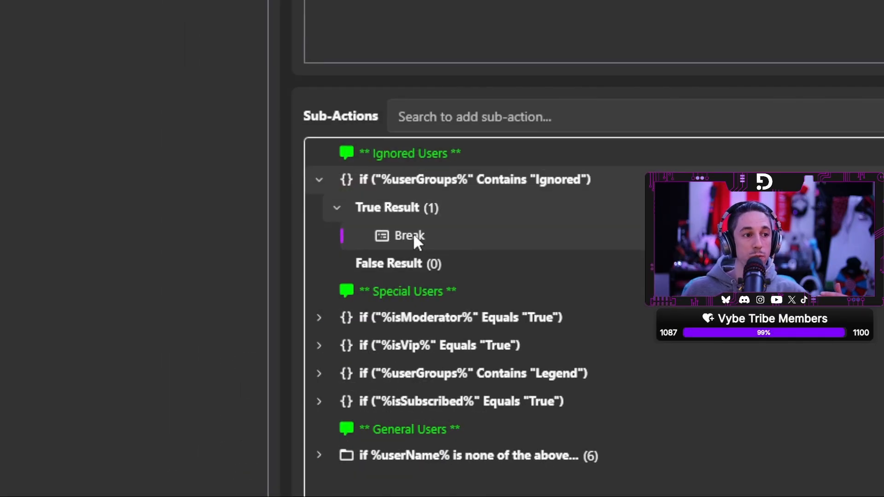
click(340, 207)
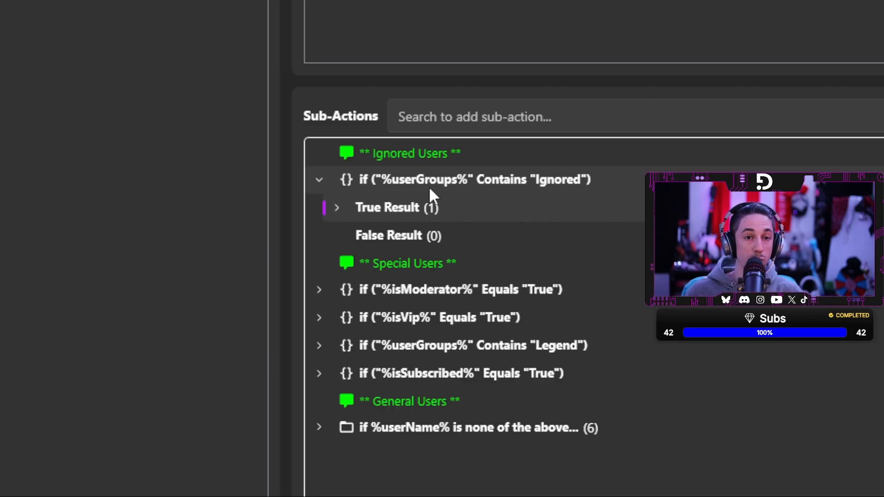
click(393, 241)
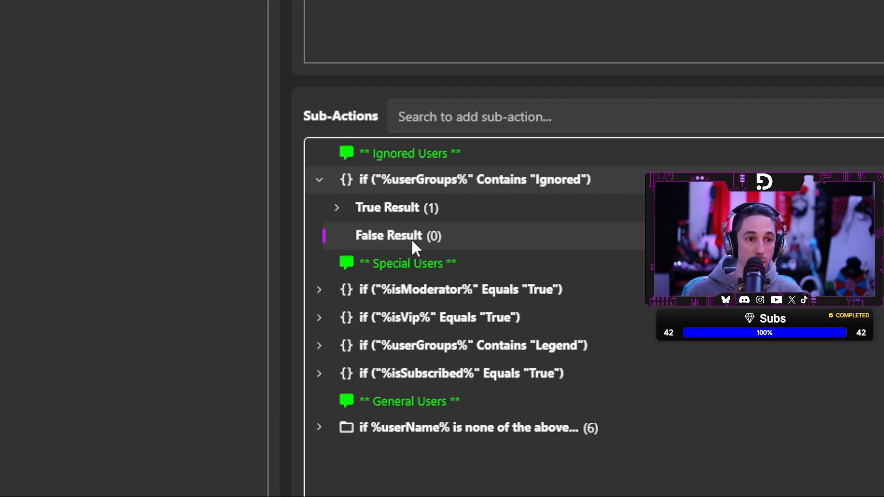
click(322, 179)
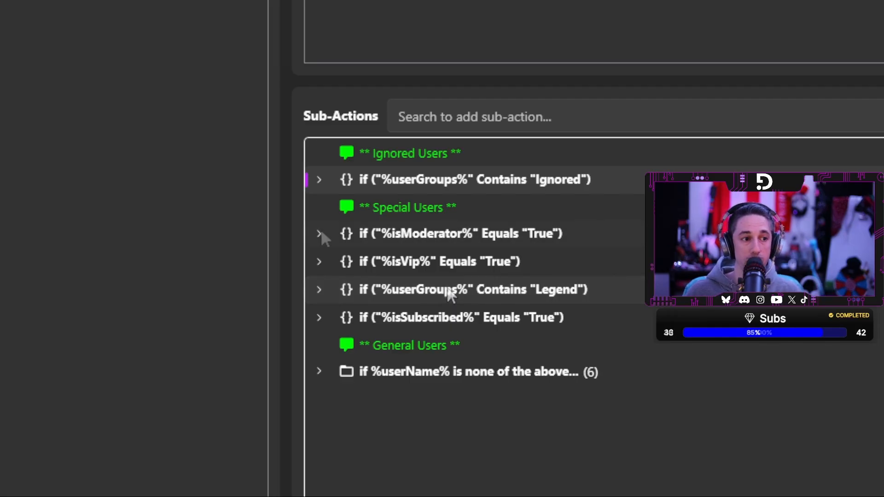
- Review the %isModerator% if/else sub-action's input and close its settings unchanged
double_click(379, 234)
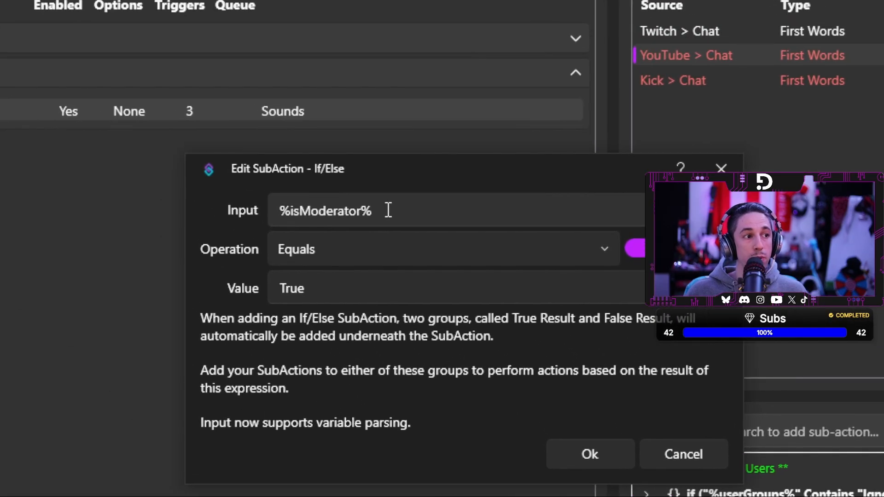
drag(300, 102, 194, 107)
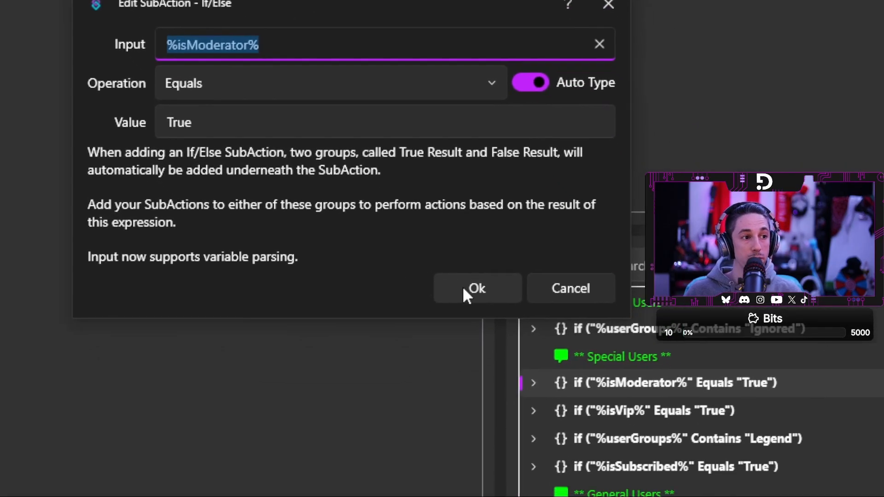
click(580, 455)
- Expand the moderator condition's True Result and its MOD Platform Messages group to examine the messages for each platform
click(385, 228)
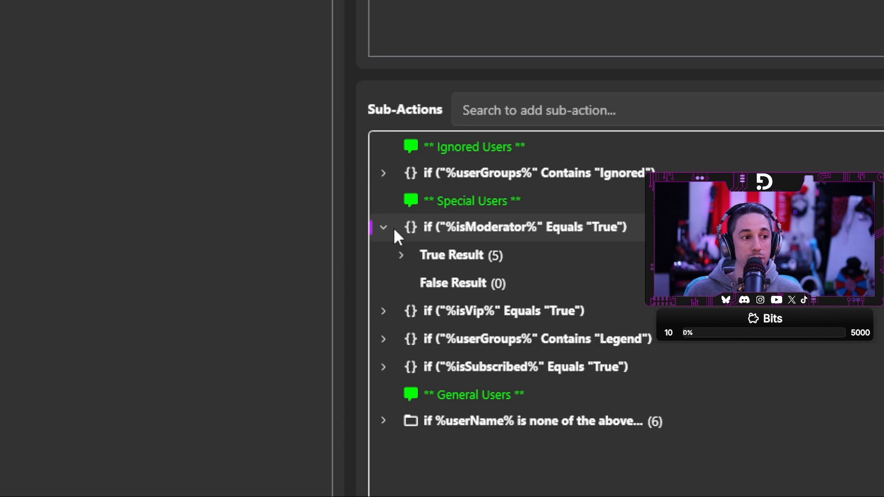
click(401, 255)
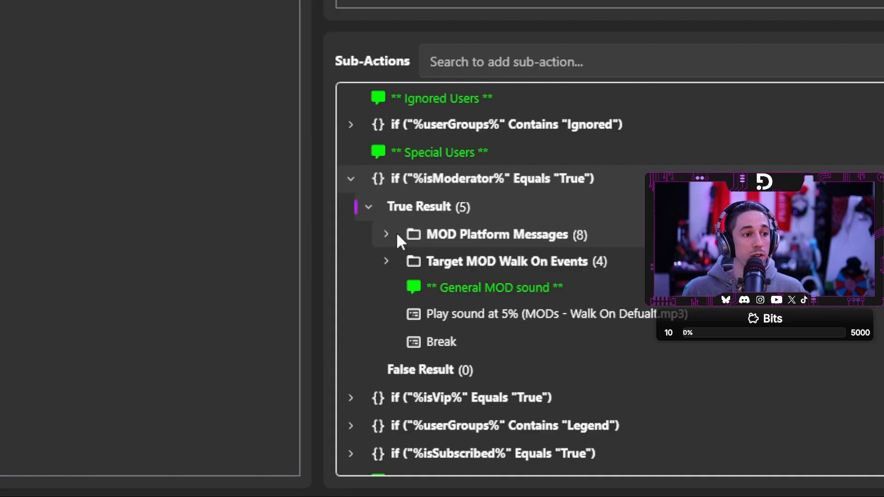
click(385, 234)
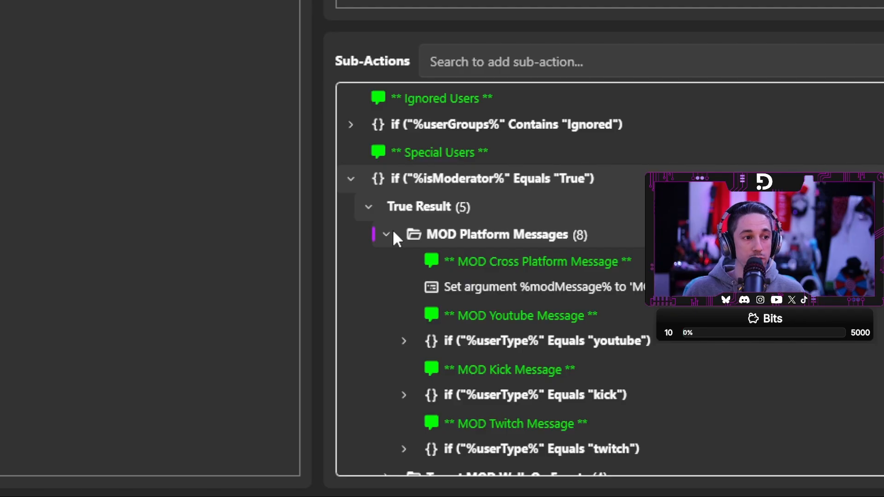
scroll(468, 261, down, 1)
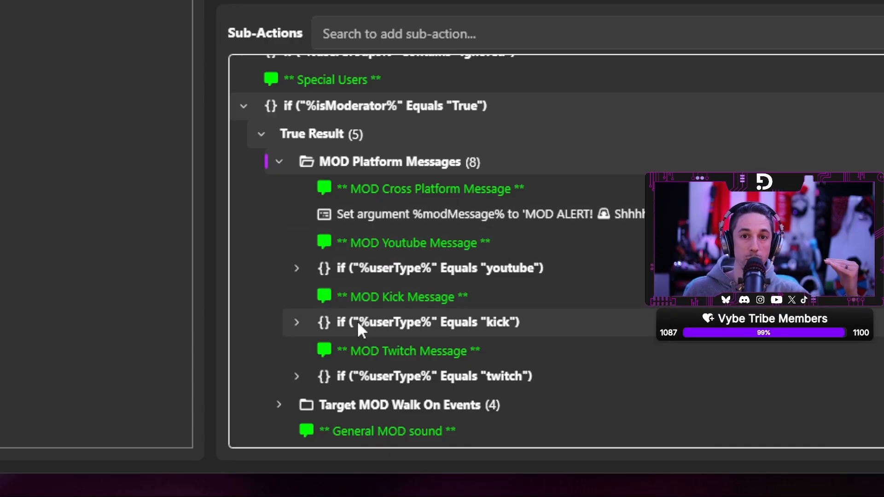
- Open the cross-platform moderator Set Argument sub-action, examine its variable name and message value, and close it unchanged
double_click(404, 211)
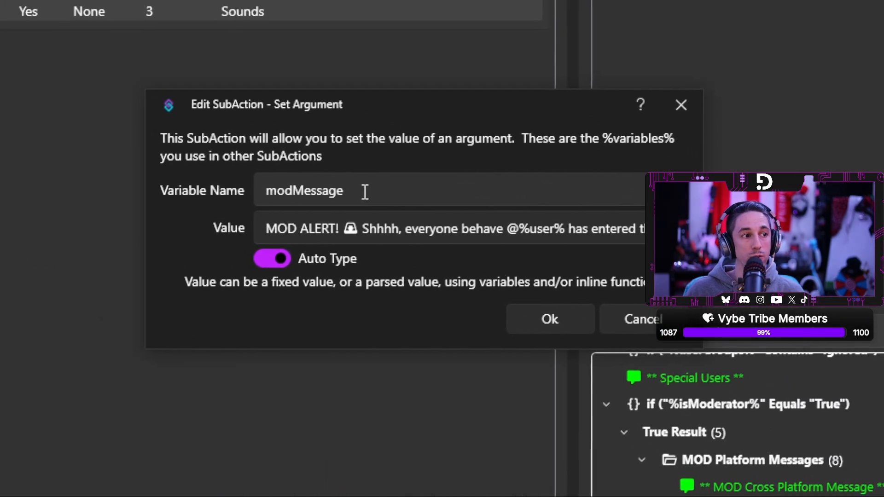
drag(364, 191, 266, 190)
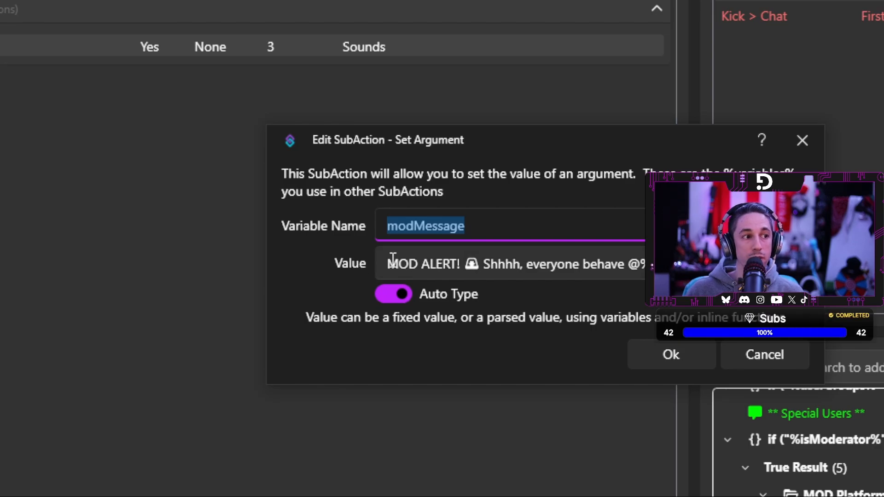
drag(392, 263, 780, 264)
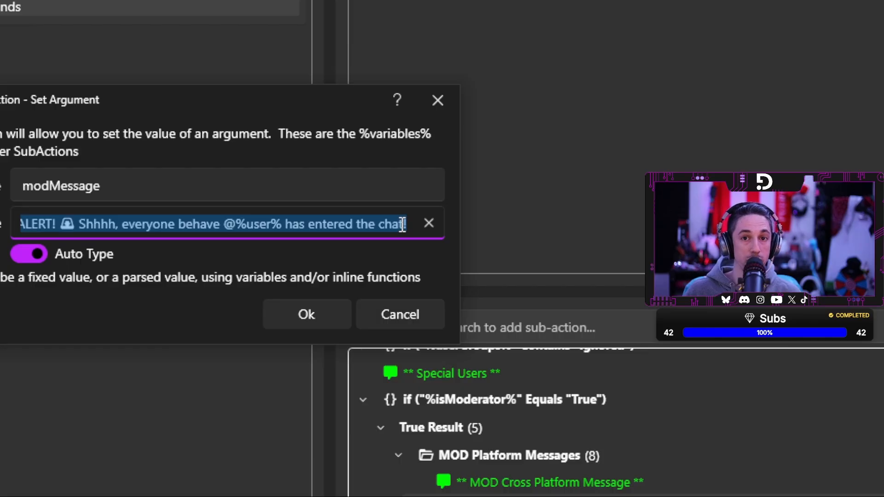
click(114, 186)
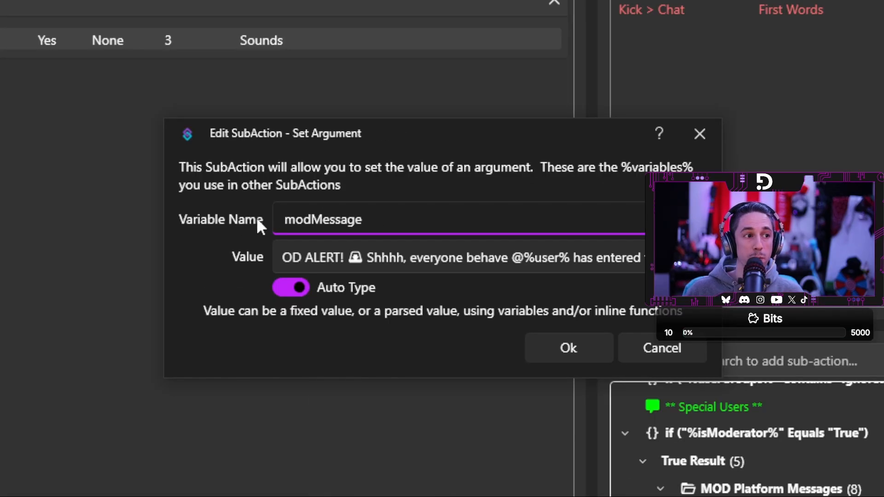
click(347, 258)
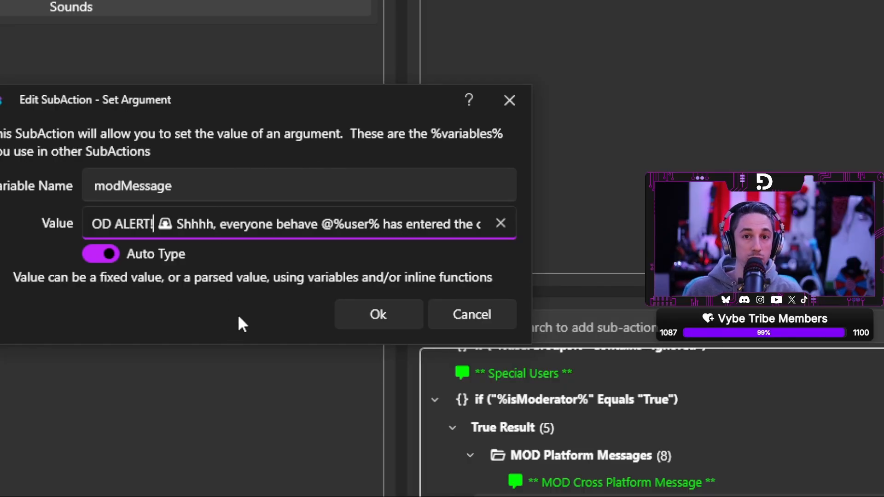
click(215, 223)
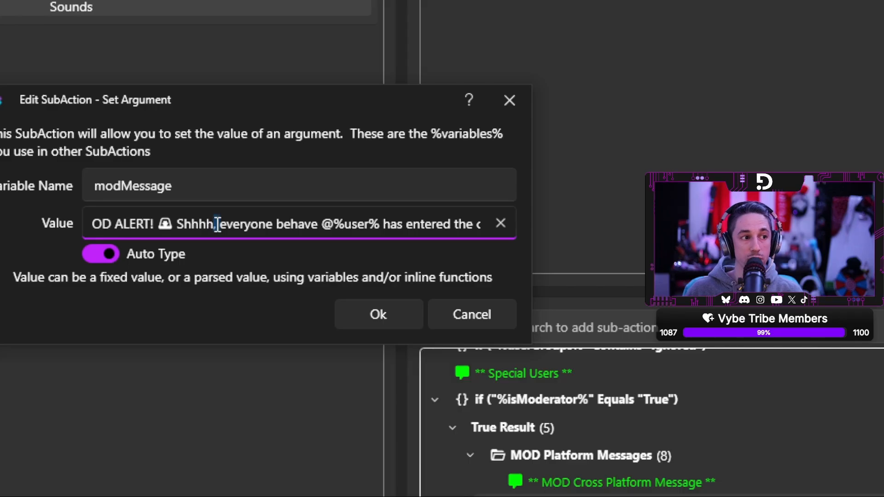
click(378, 314)
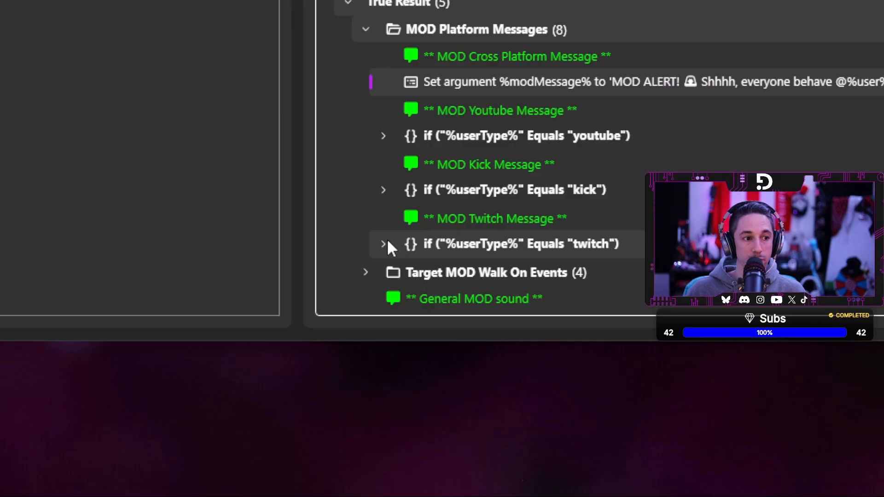
- Expand the moderator messages' Twitch condition and check its %userType% input without changing it
click(383, 244)
scroll(406, 230, down, 1)
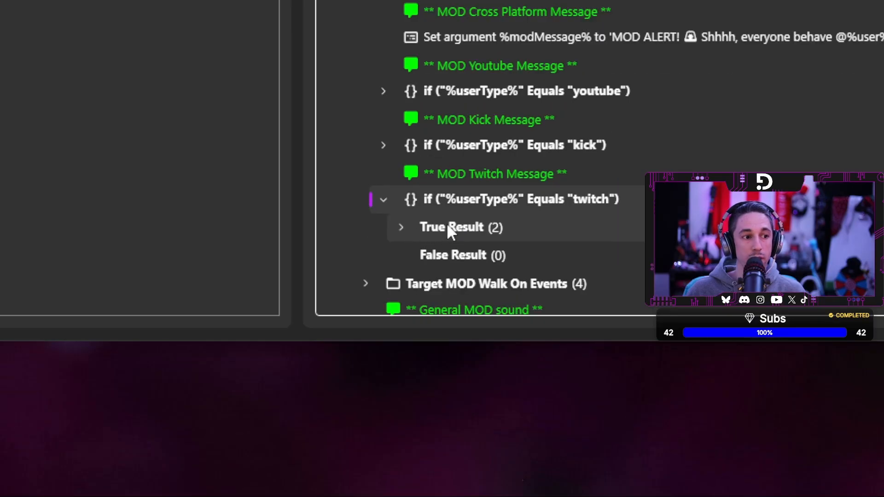
double_click(570, 198)
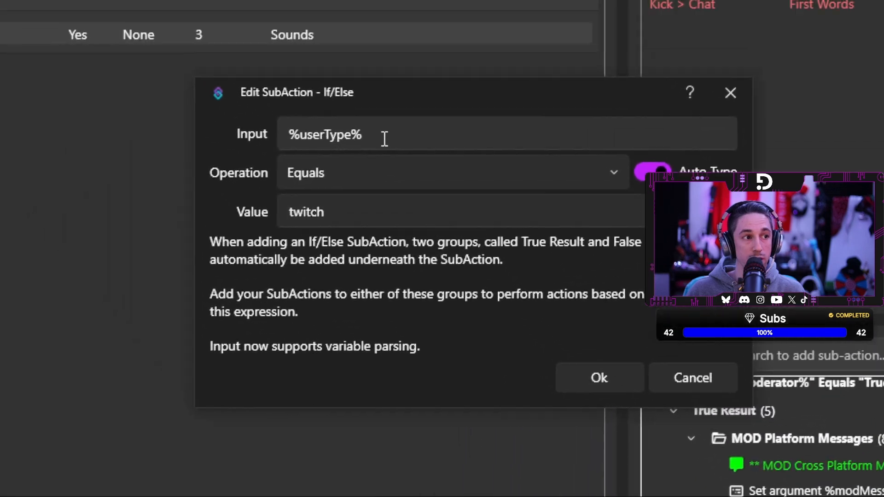
drag(401, 205, 307, 204)
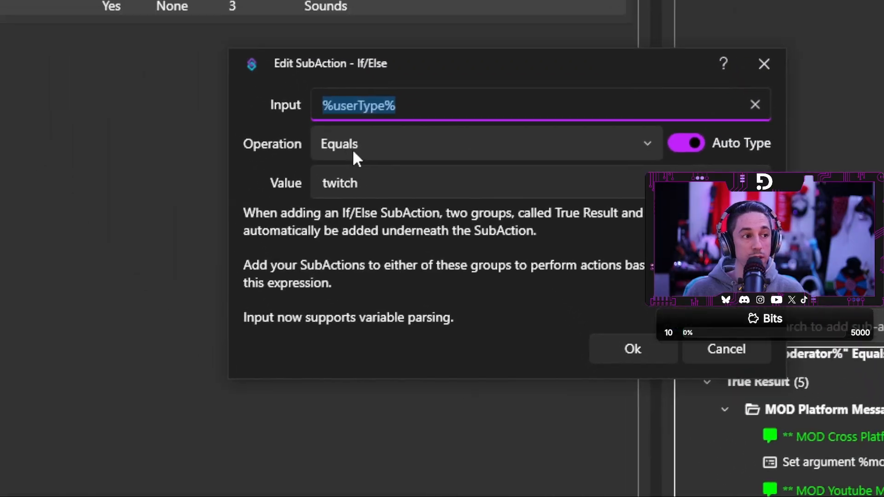
click(633, 349)
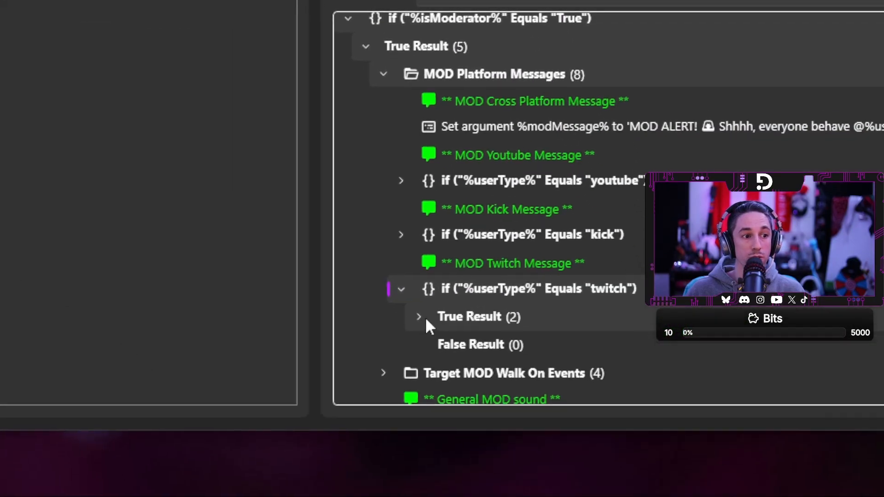
- Expand the Twitch condition's True Result and open its Twitch Message sub-action for review
click(418, 318)
scroll(520, 318, down, 1)
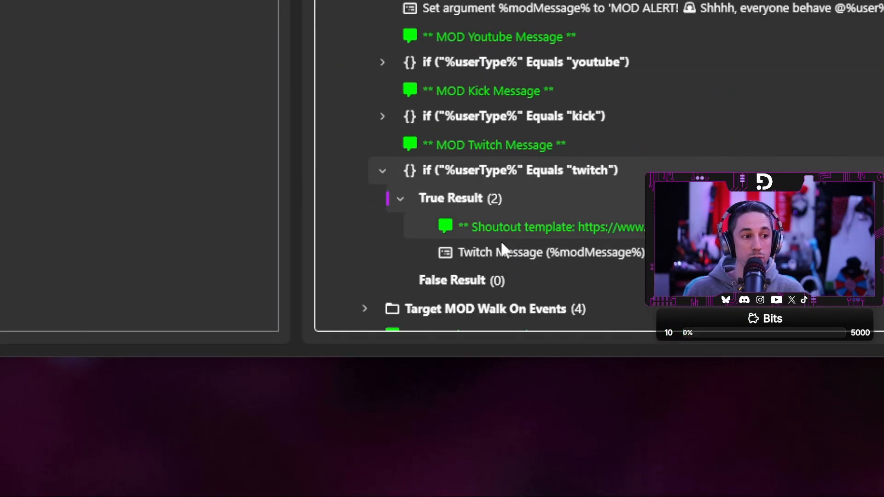
double_click(547, 255)
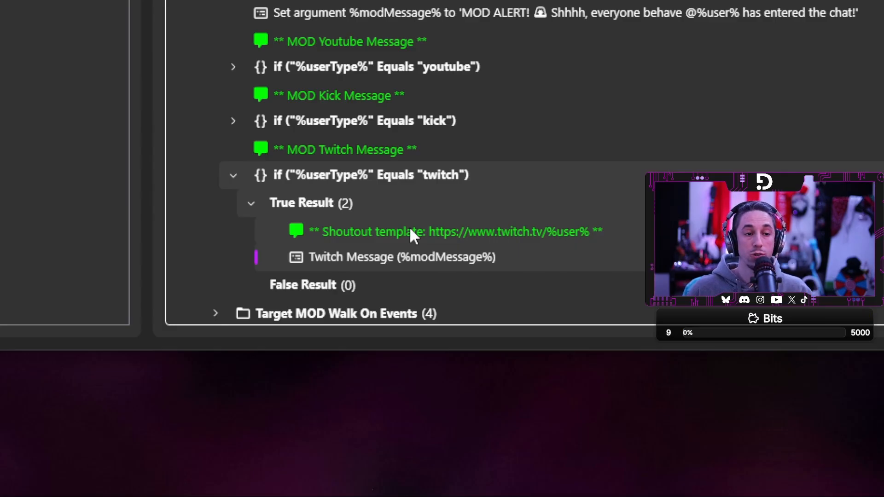
double_click(474, 234)
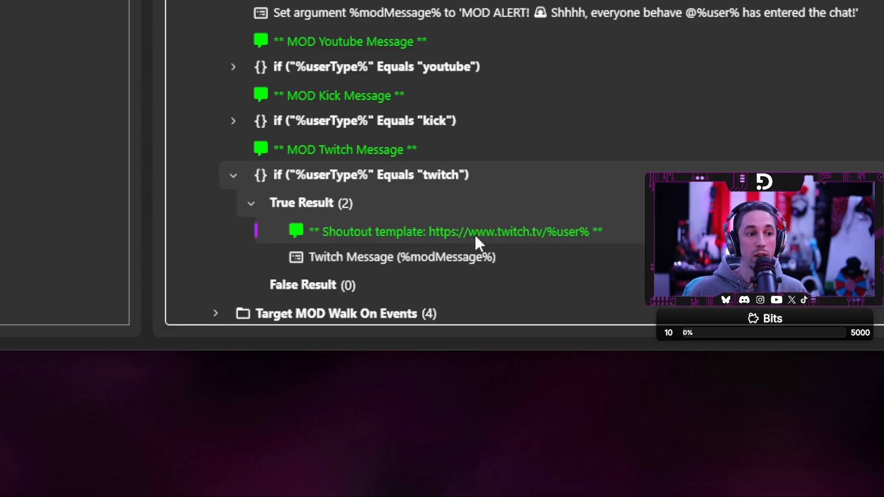
drag(398, 202, 222, 204)
key(ctrl+c)
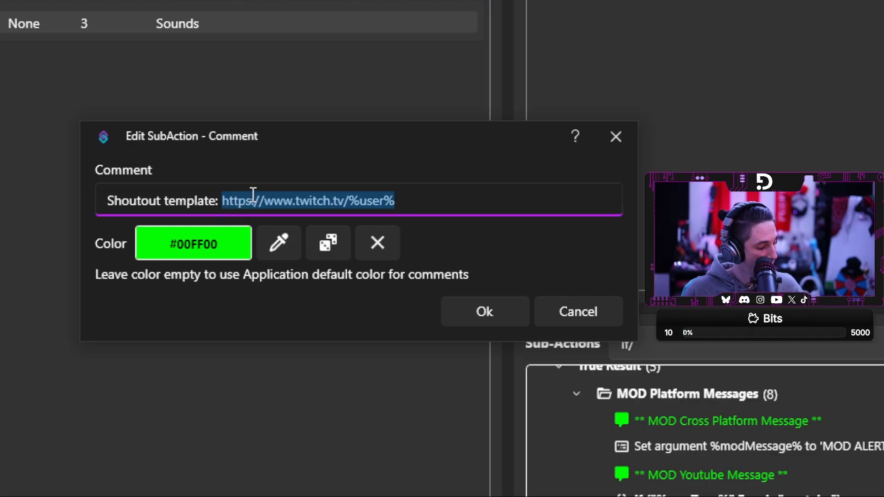
click(511, 321)
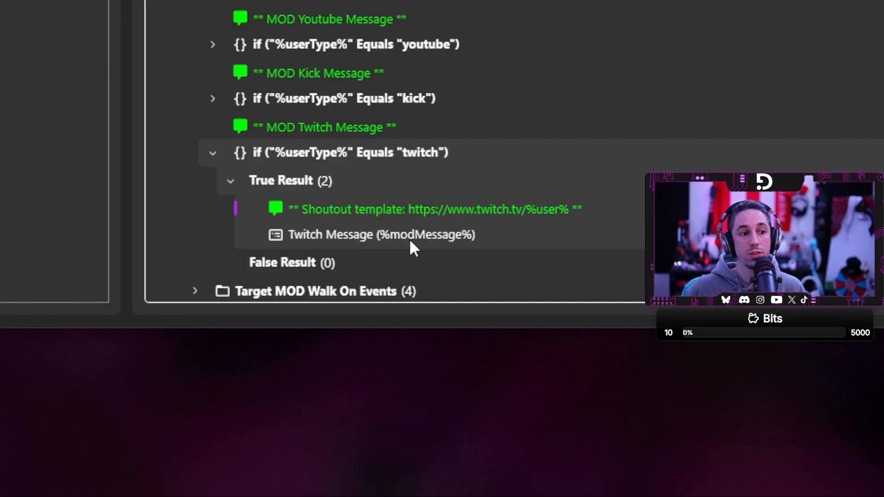
double_click(423, 266)
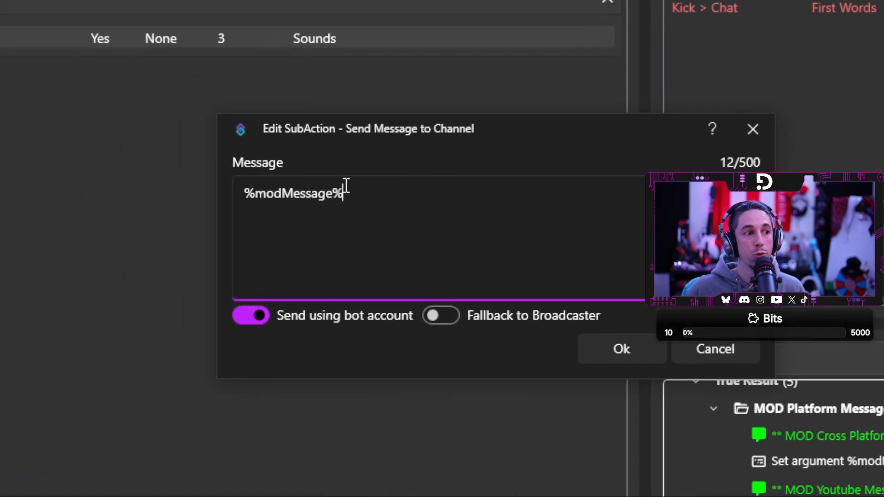
drag(196, 52, 89, 52)
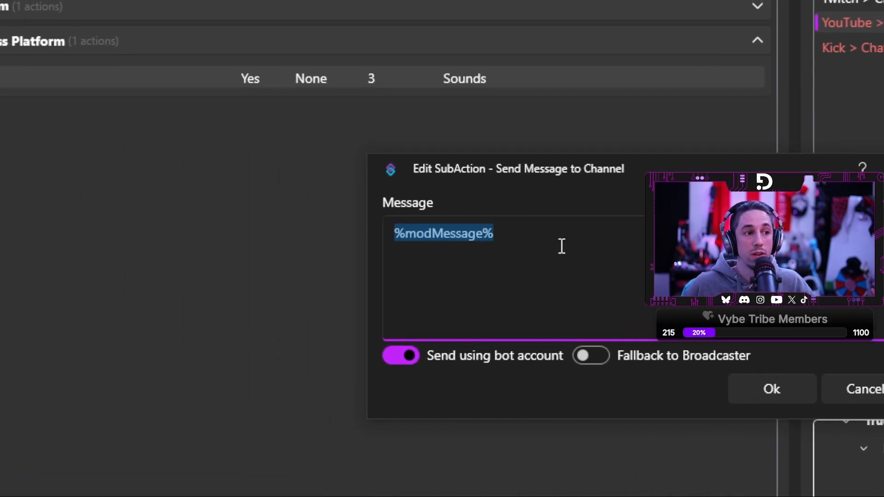
click(566, 230)
key(ctrl+v)
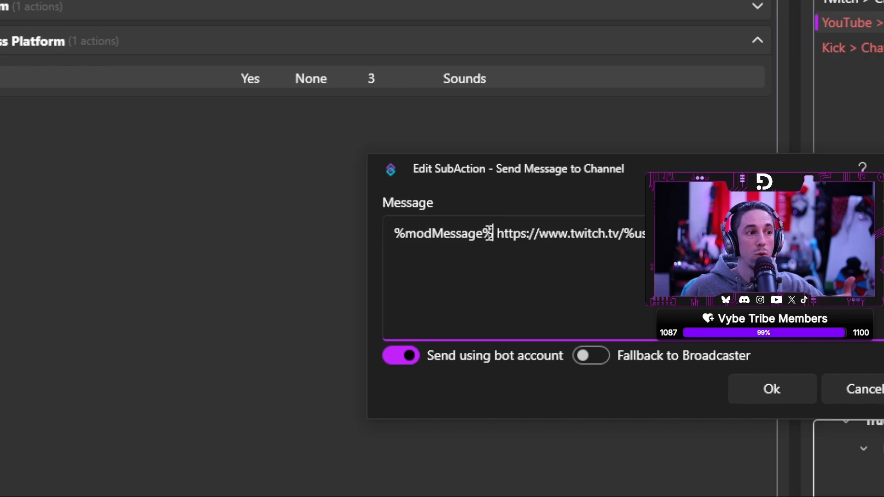
drag(493, 234, 387, 228)
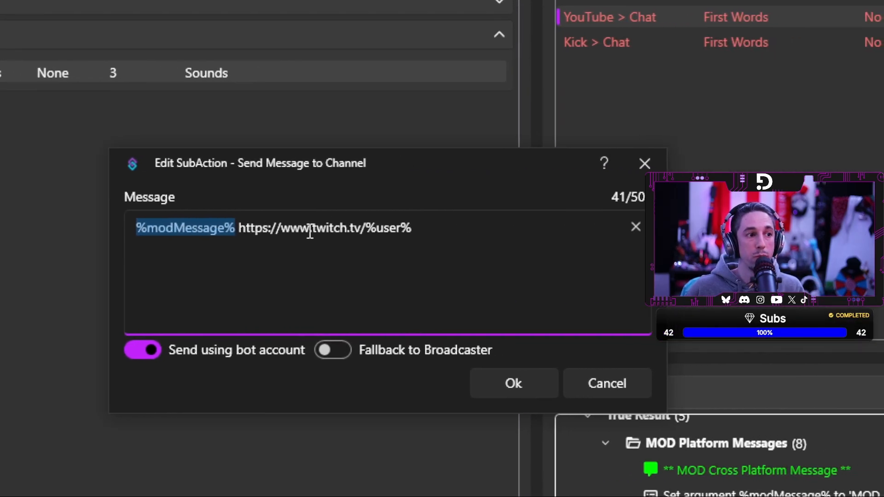
drag(366, 229, 410, 228)
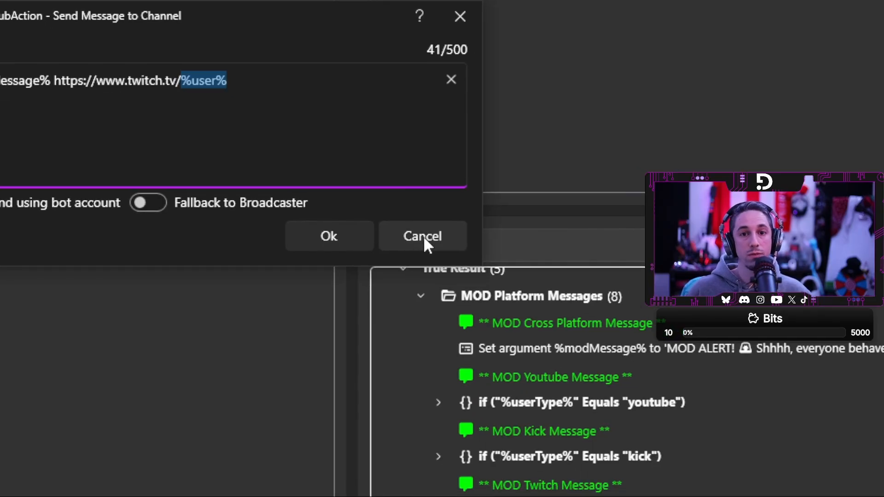
click(424, 236)
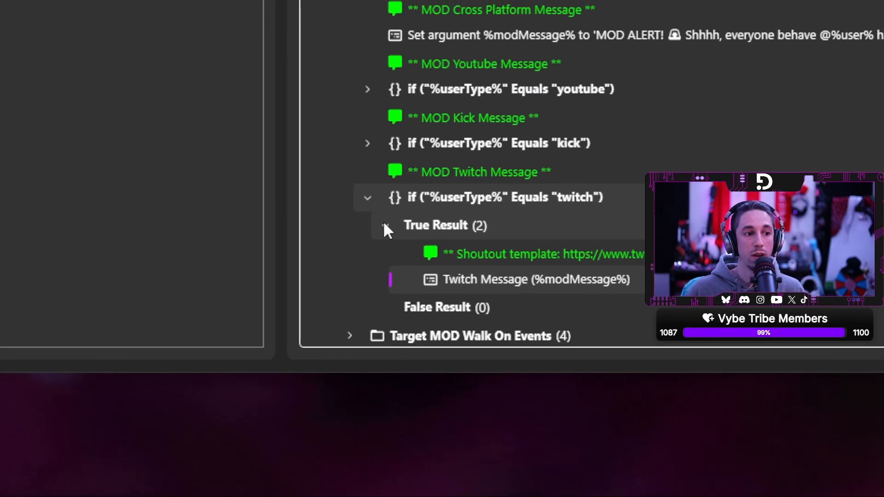
- Collapse the Twitch condition, expand the Kick condition's True Result, and review its Kick Message sub-action without changing it
click(377, 226)
click(359, 196)
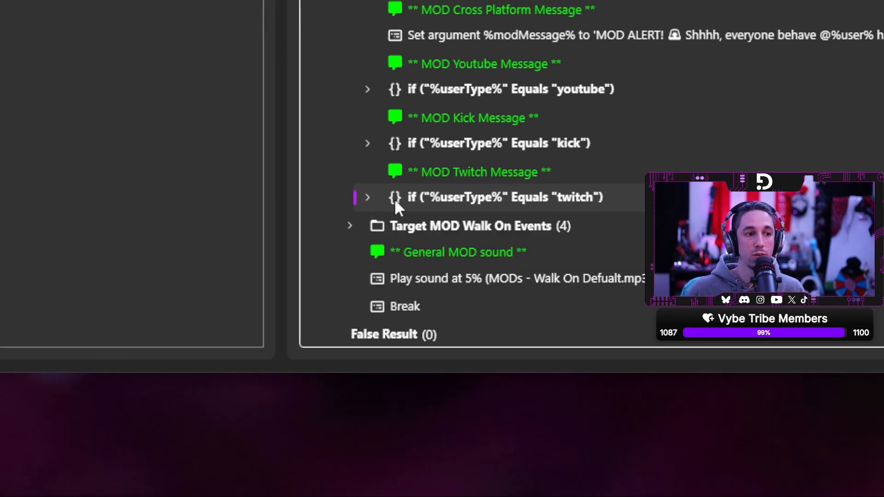
click(367, 143)
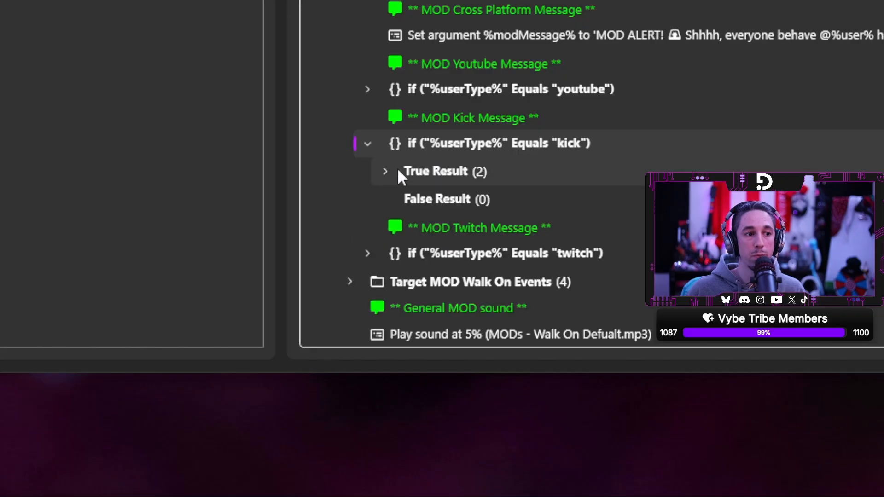
click(386, 171)
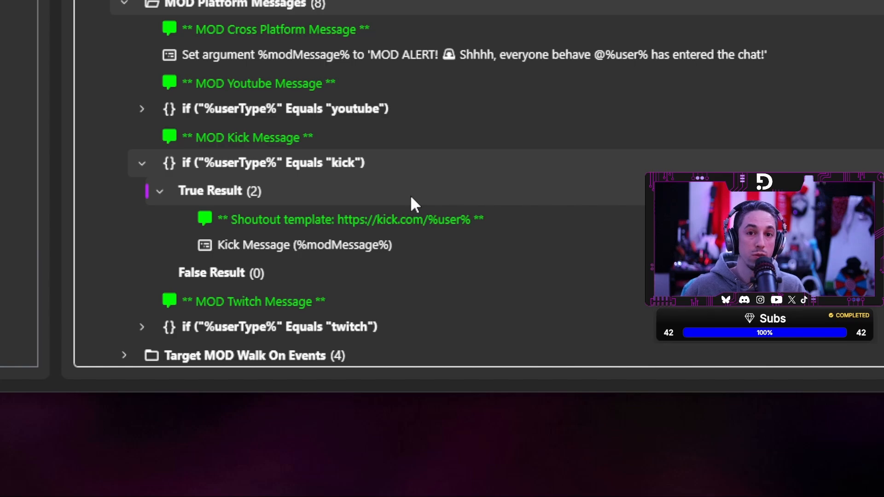
double_click(278, 249)
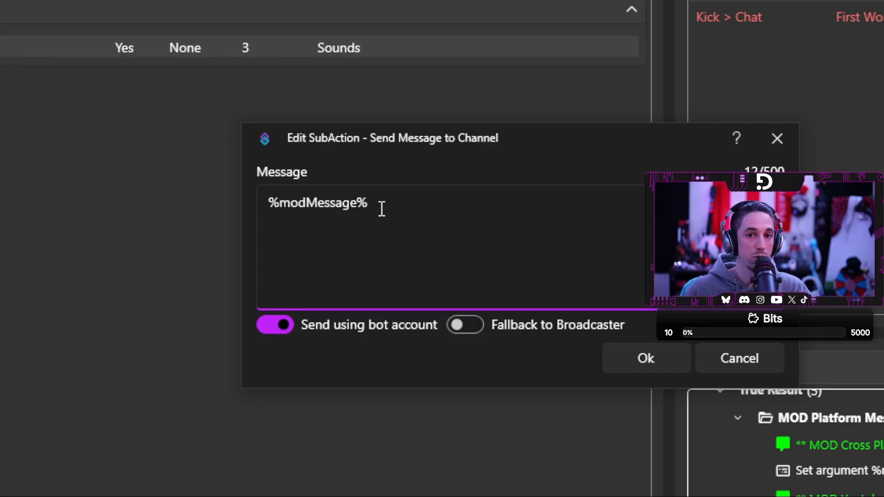
click(646, 358)
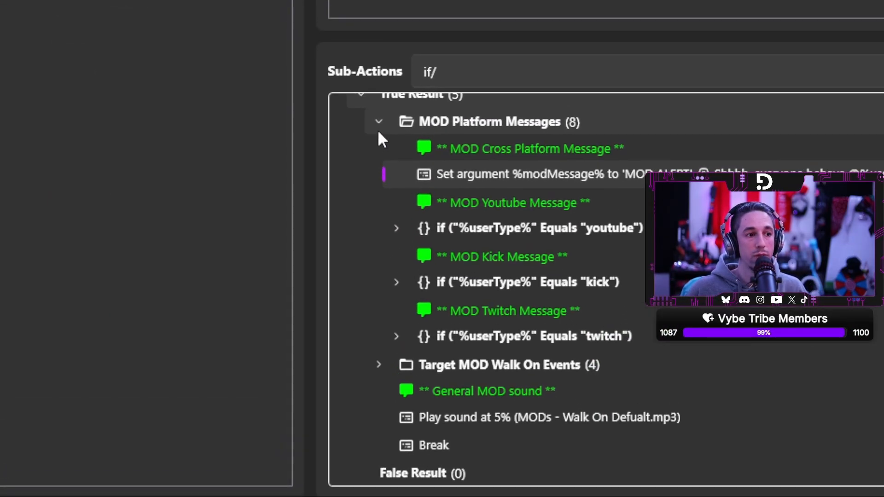
- Duplicate the blank %userName% condition in the Target MOD Walk On Events group and collapse the copy
click(347, 35)
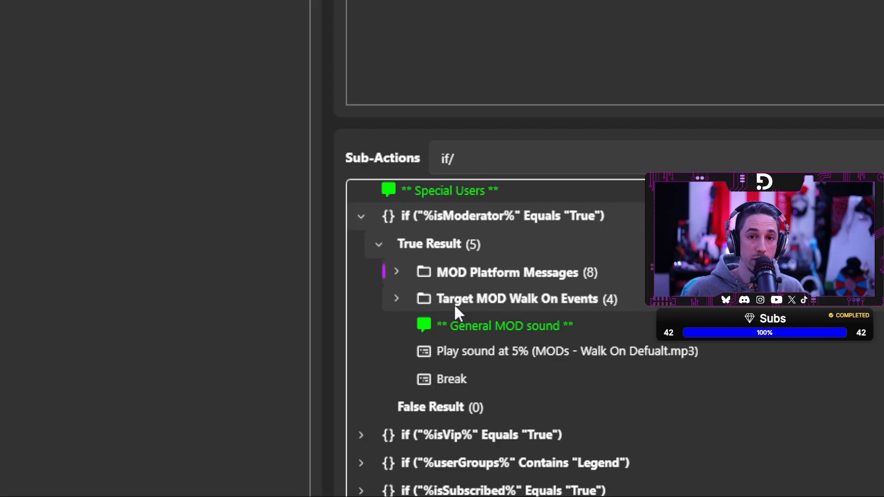
click(395, 299)
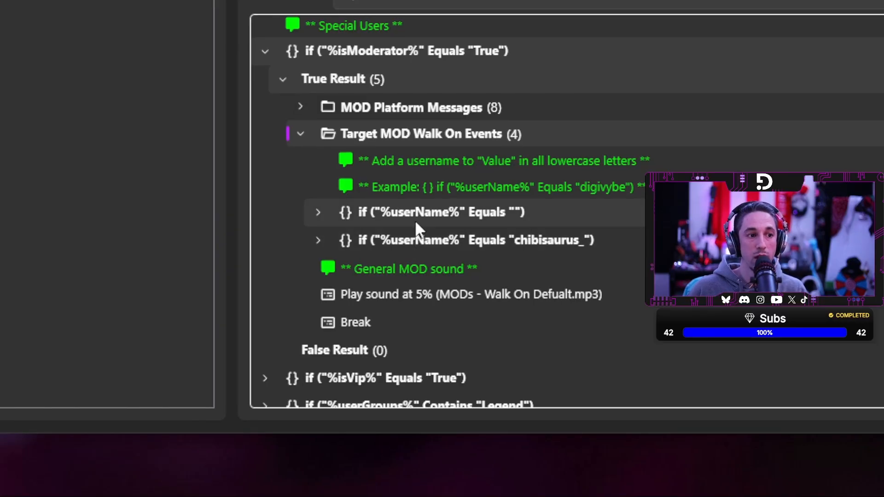
click(390, 212)
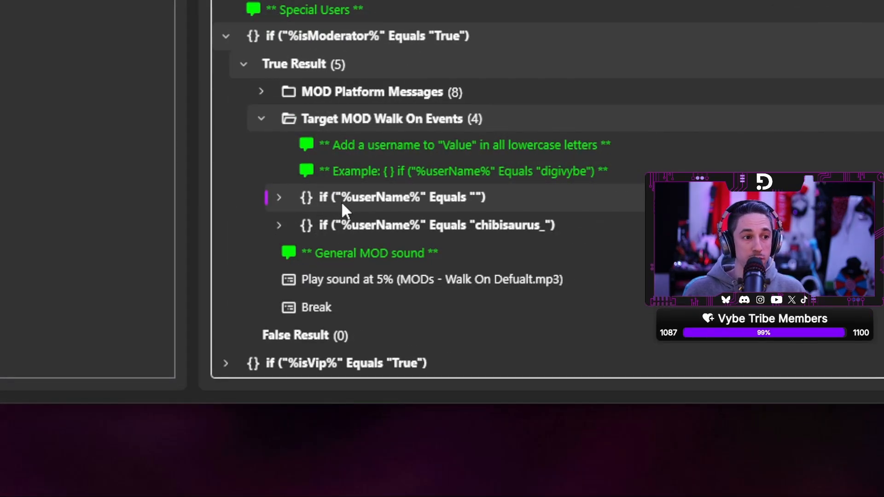
right_click(355, 192)
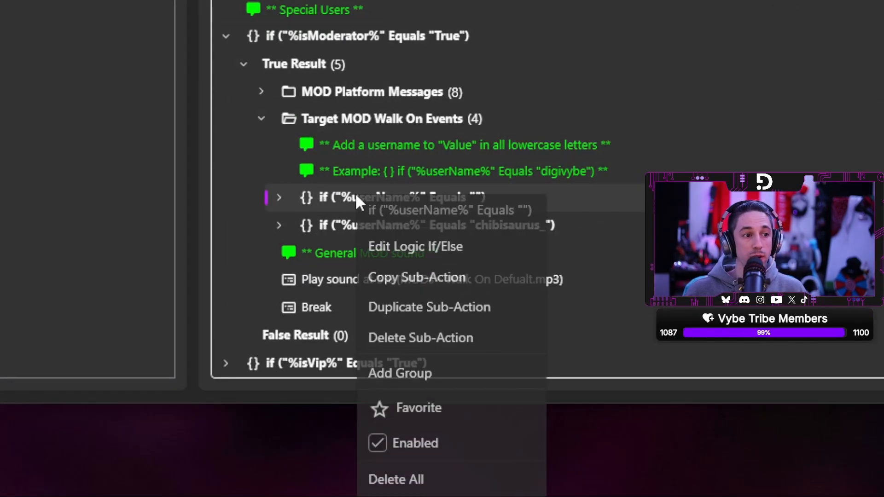
click(408, 311)
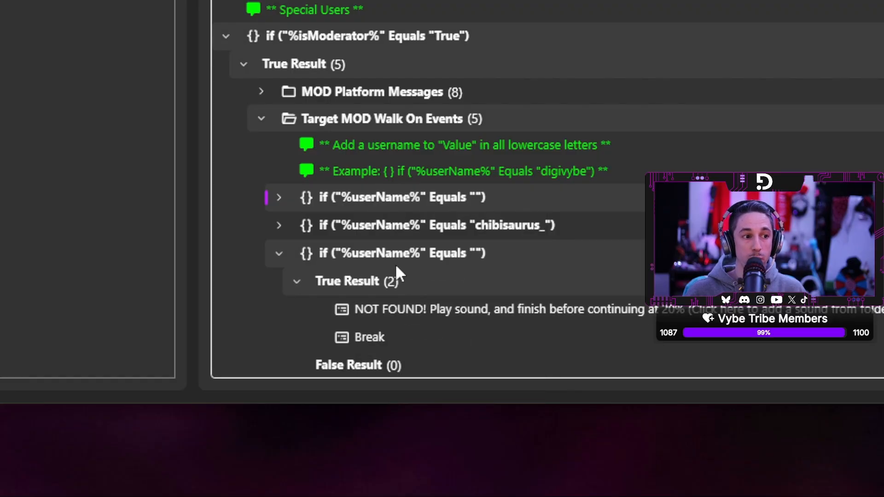
click(278, 253)
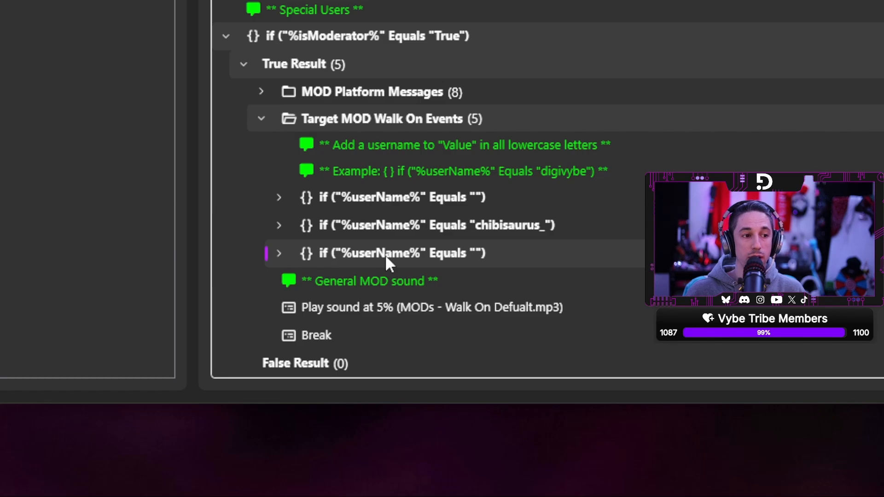
scroll(385, 254, down, 3)
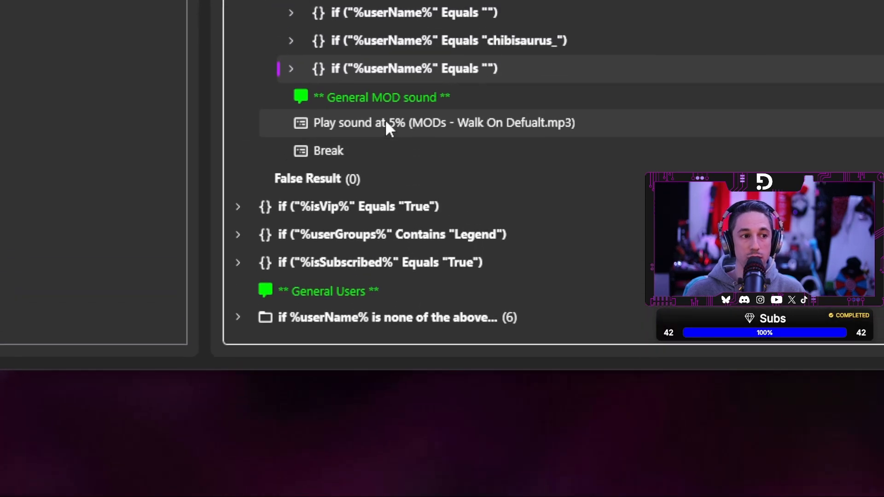
scroll(395, 191, up, 3)
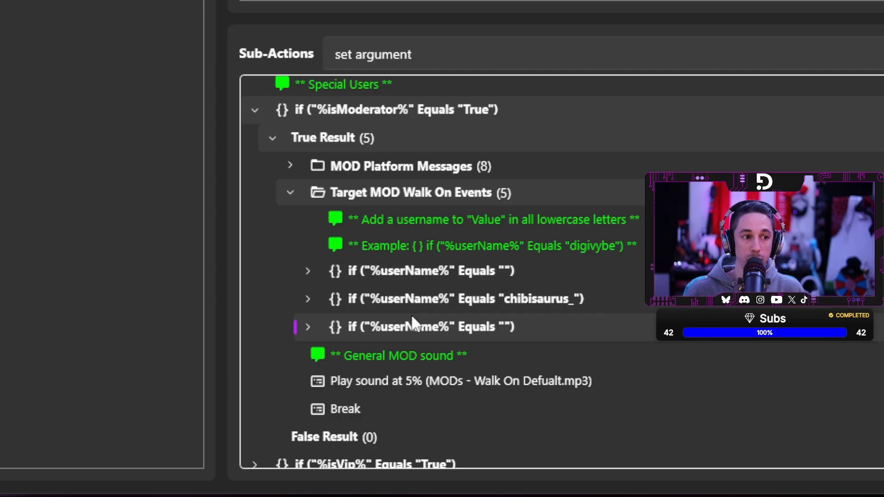
- Open the duplicated %userName% condition, check where its username value goes, and close it with the value left blank
double_click(417, 331)
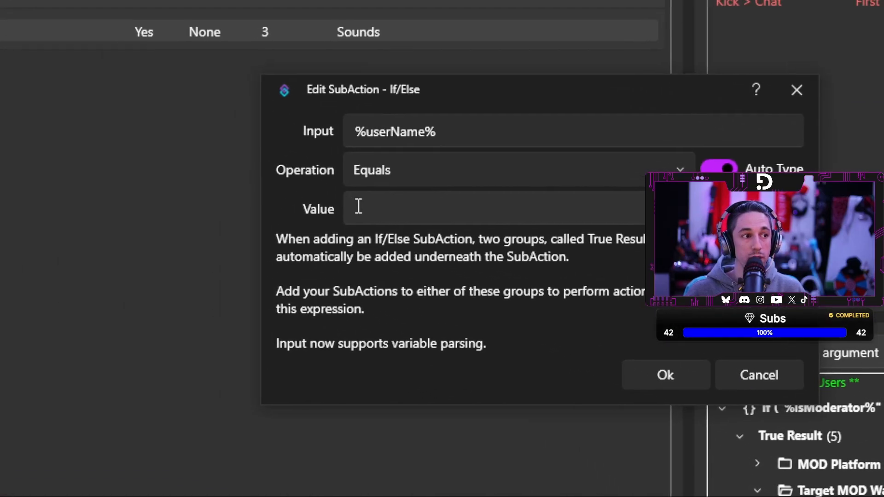
click(359, 206)
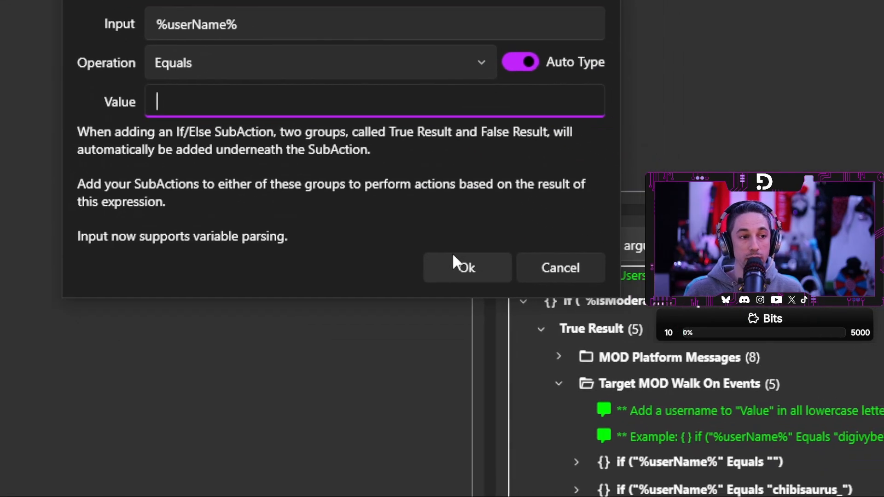
click(458, 265)
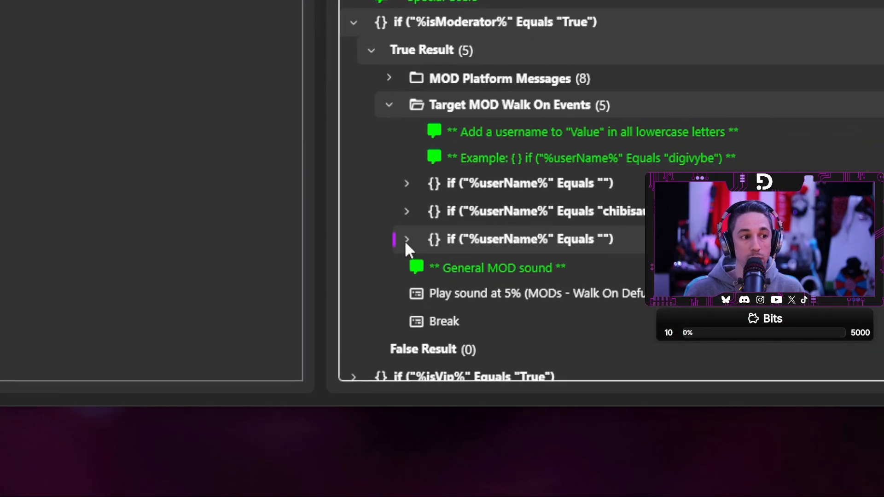
- Open the placeholder Play Sound sub-action in the duplicated condition's True Result, browse the available sound files, and close without choosing one
click(436, 307)
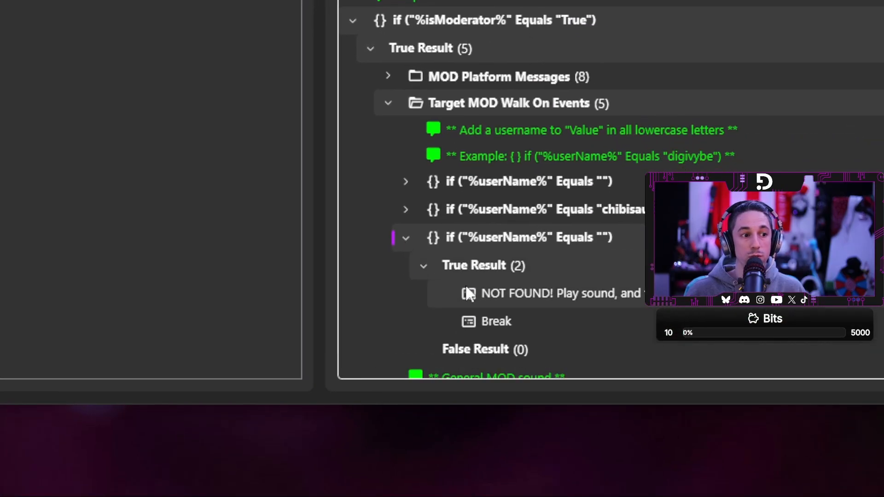
double_click(506, 295)
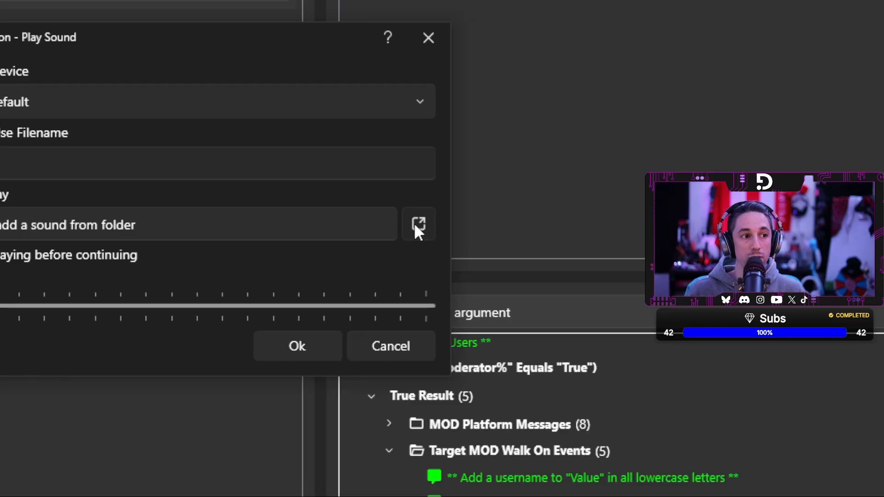
click(427, 224)
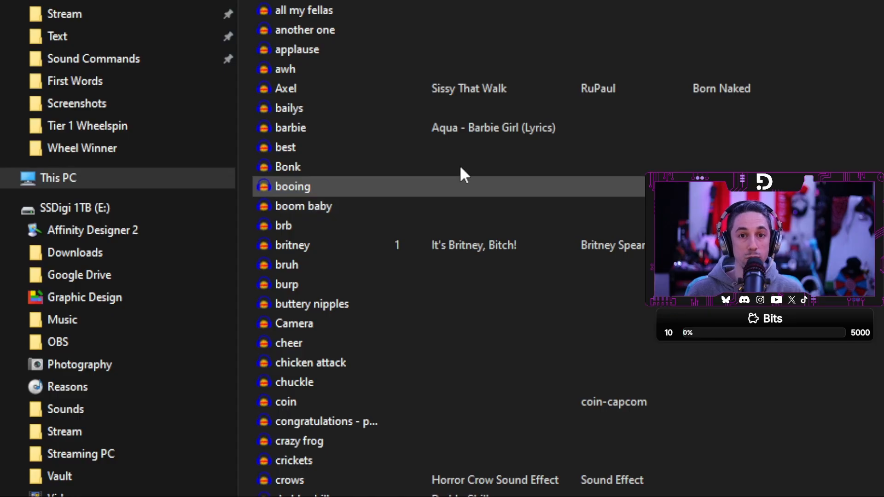
click(637, 55)
click(319, 369)
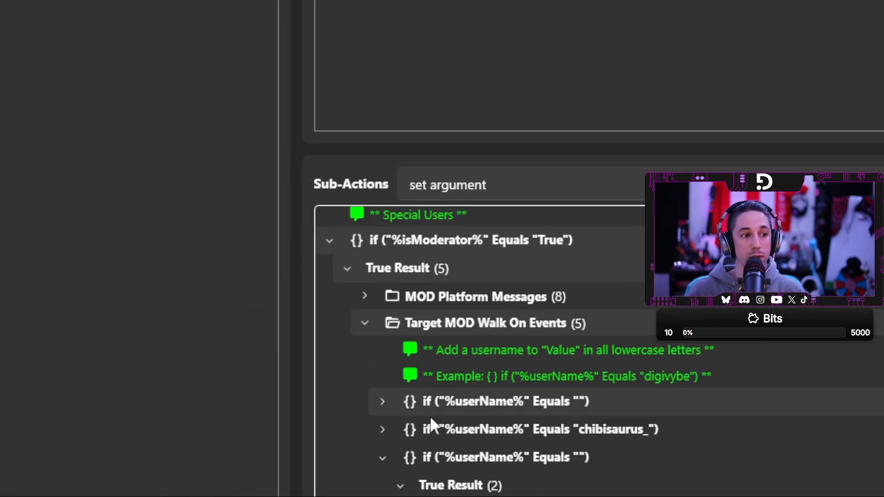
- Delete the duplicated blank %userName% condition from the Target MOD Walk On Events group
click(448, 457)
key(Delete)
click(515, 429)
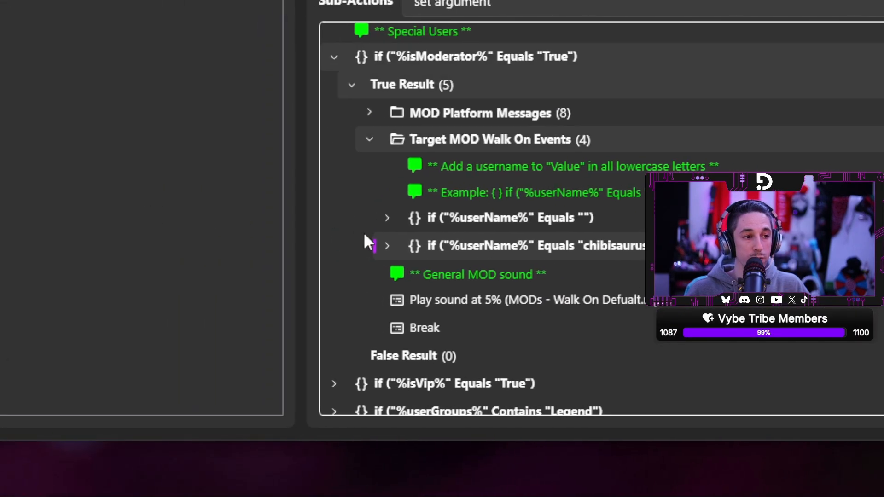
- Examine the sound file path and file browser of the Play Sound sub-action in the filled-in %userName% condition
click(387, 245)
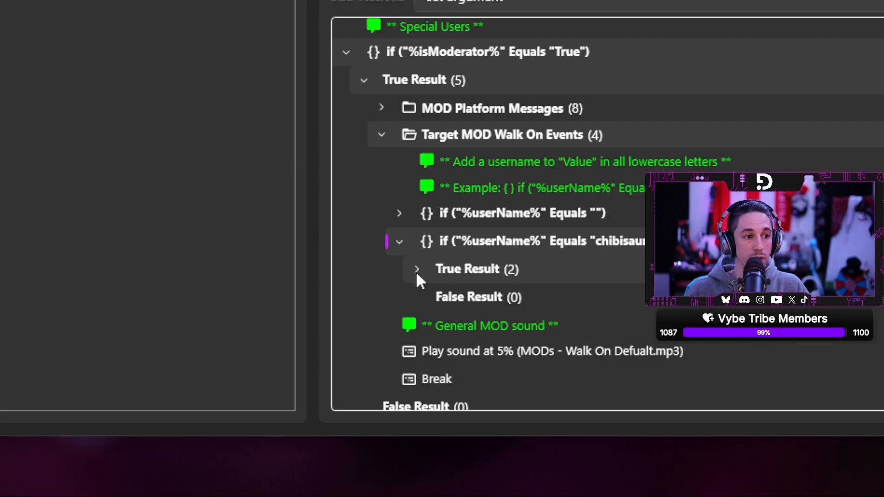
click(417, 269)
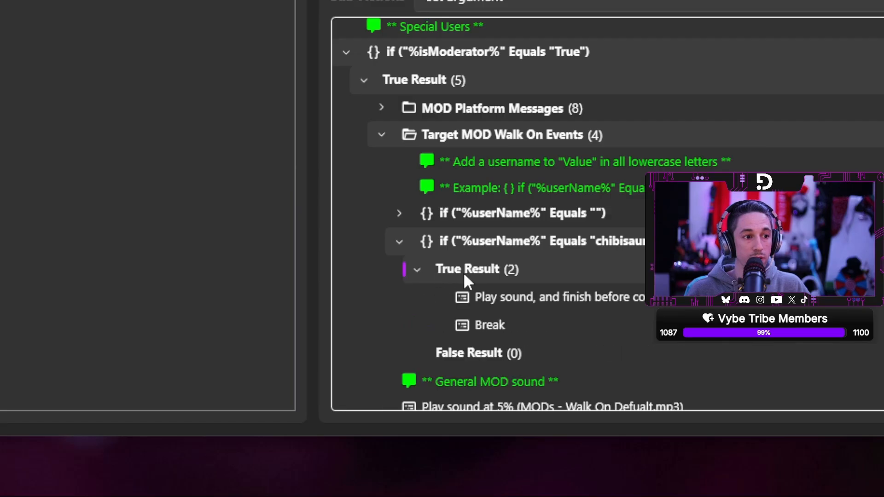
double_click(501, 299)
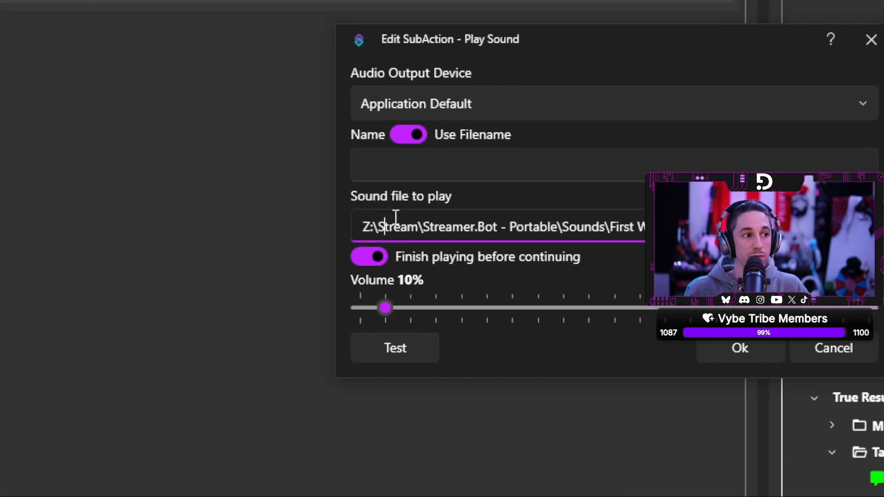
drag(395, 220, 631, 226)
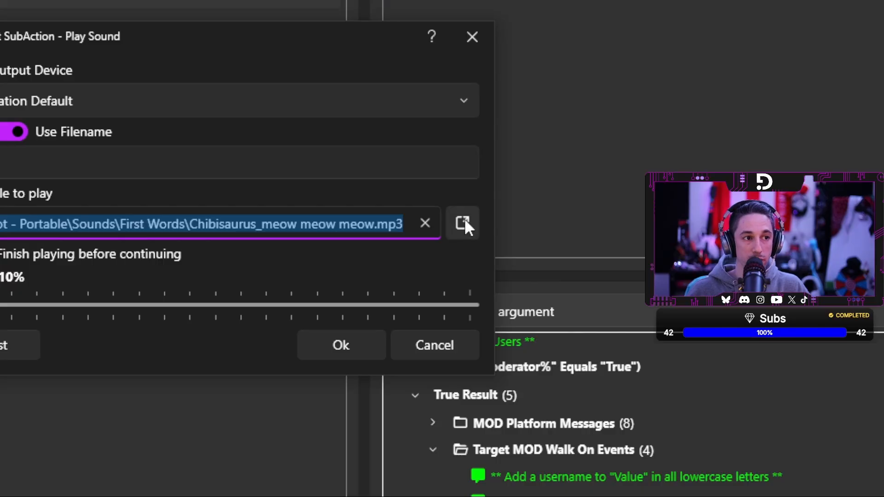
click(462, 223)
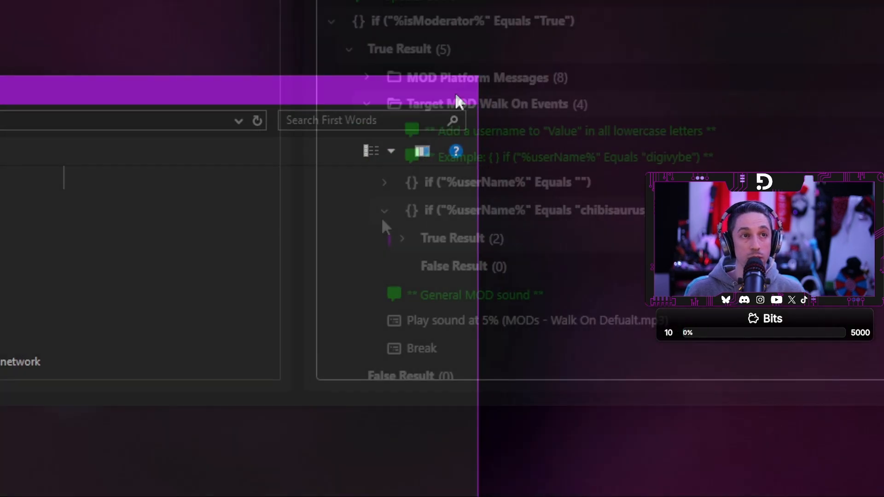
click(384, 211)
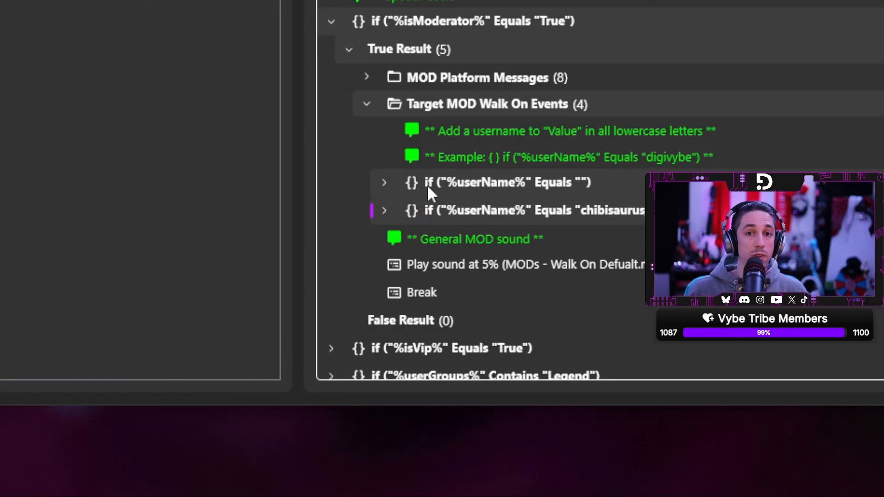
click(384, 210)
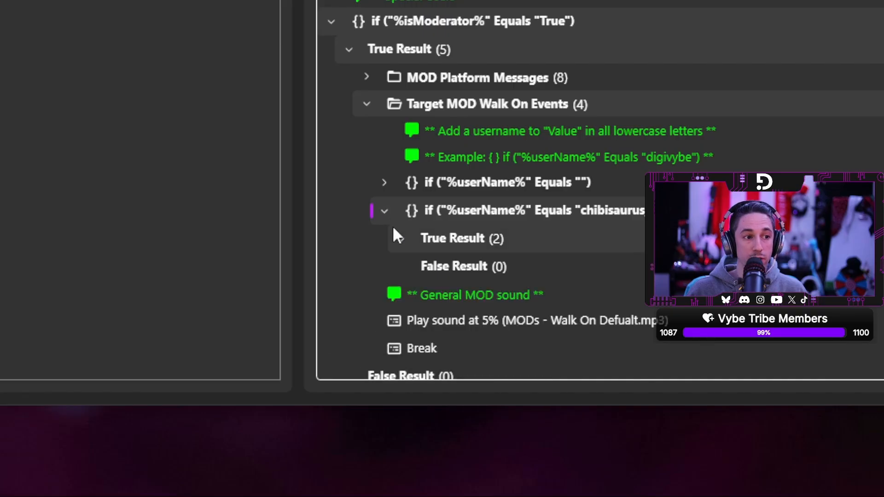
- Examine the Play Sound and Break sub-actions under the filled-in %userName% condition's True Result, and collapse the Target MOD Walk On Events group
click(401, 239)
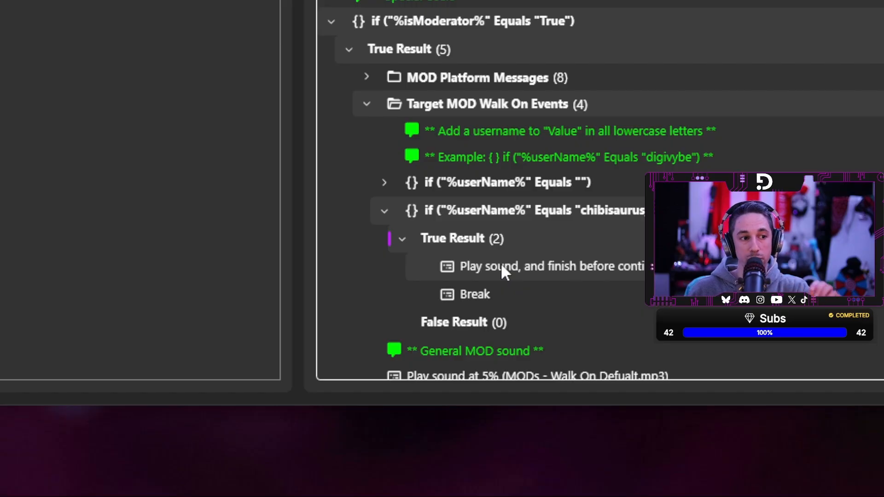
click(402, 239)
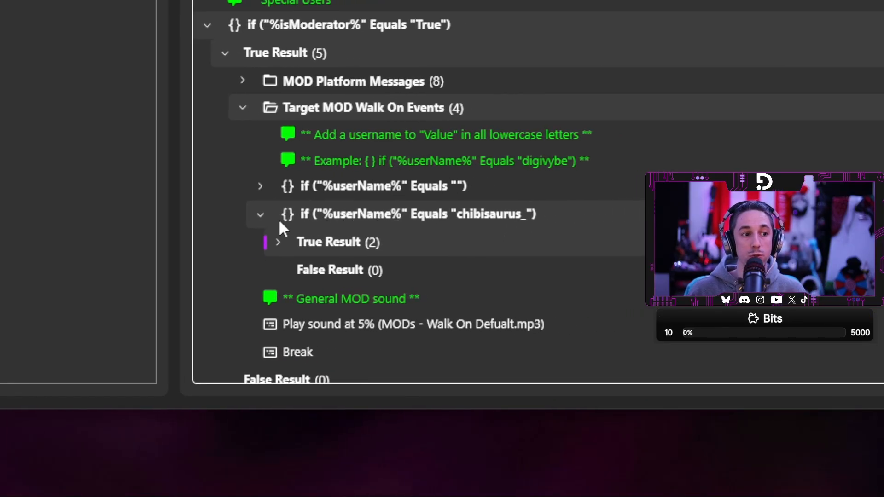
click(264, 216)
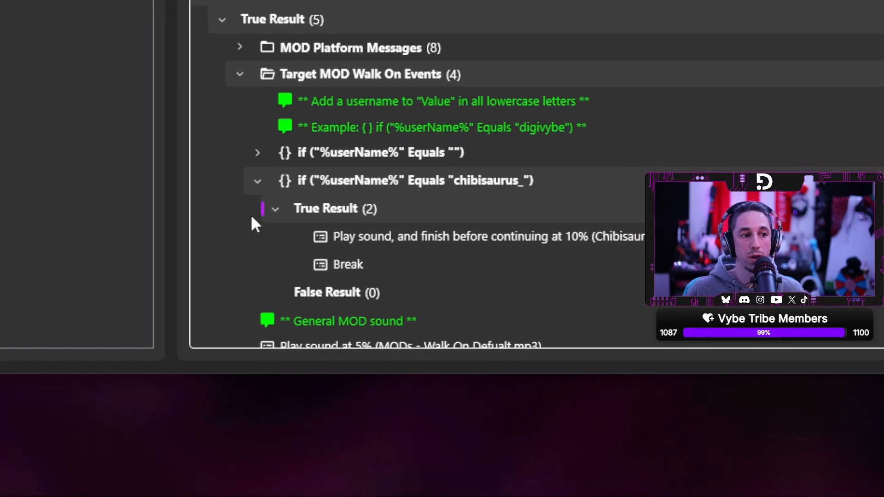
click(276, 208)
click(257, 181)
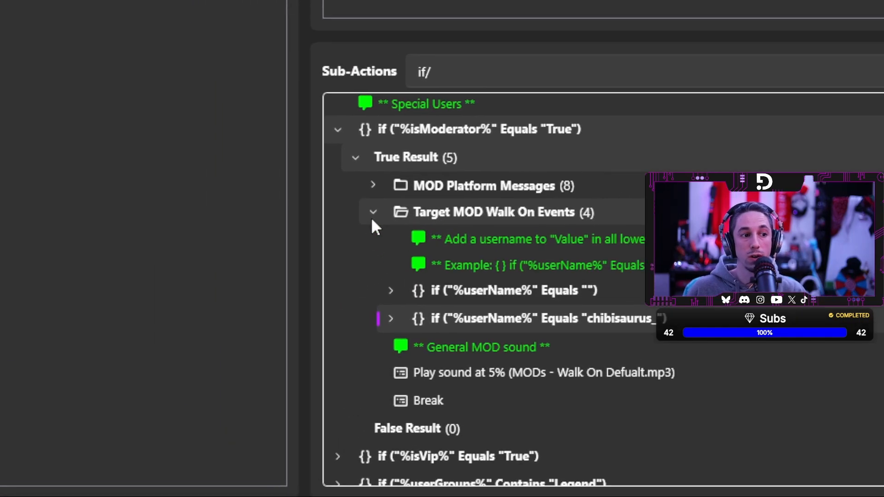
click(315, 189)
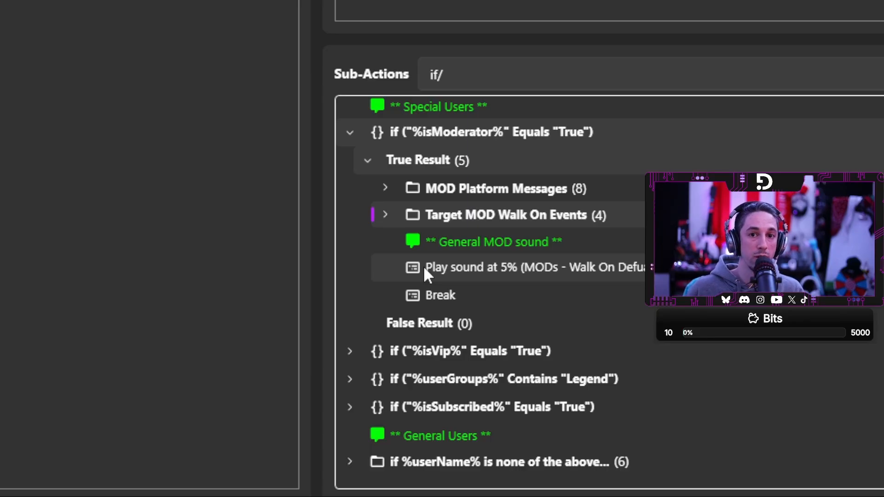
- Recheck the targeted sound and Break order against the general MOD sound, collapsing the Target MOD Walk On Events group when done
click(386, 215)
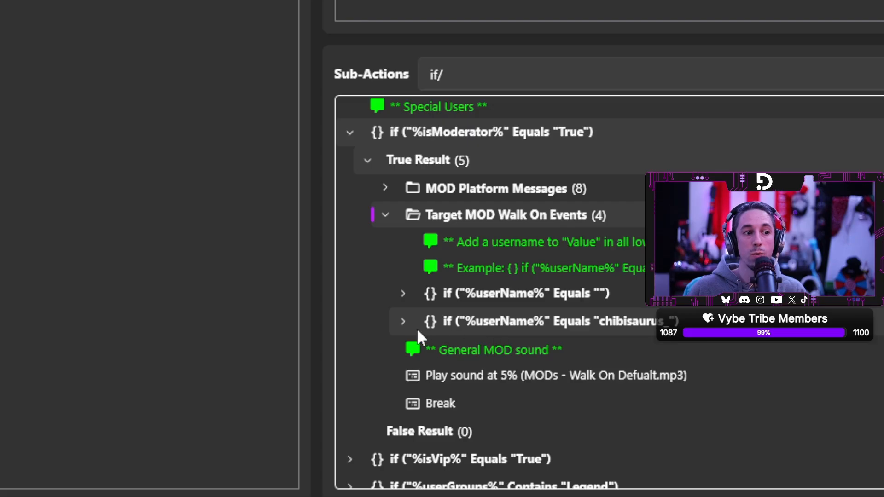
click(403, 321)
click(421, 349)
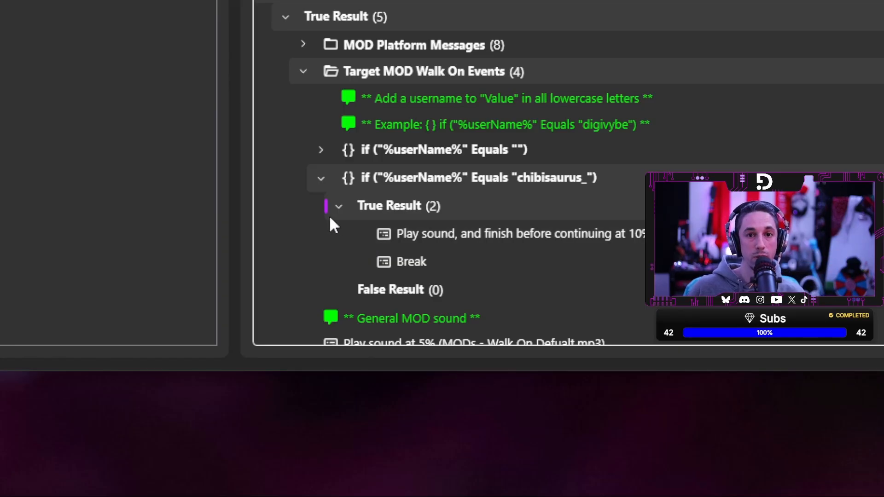
click(337, 205)
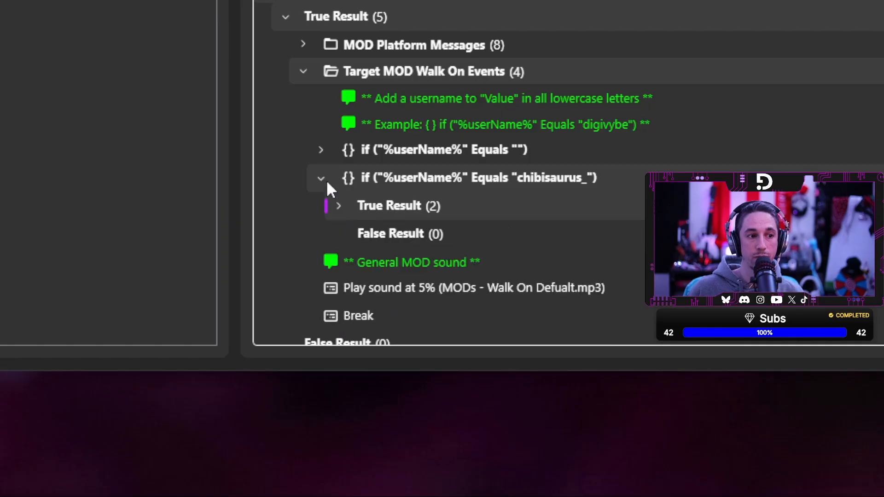
click(303, 72)
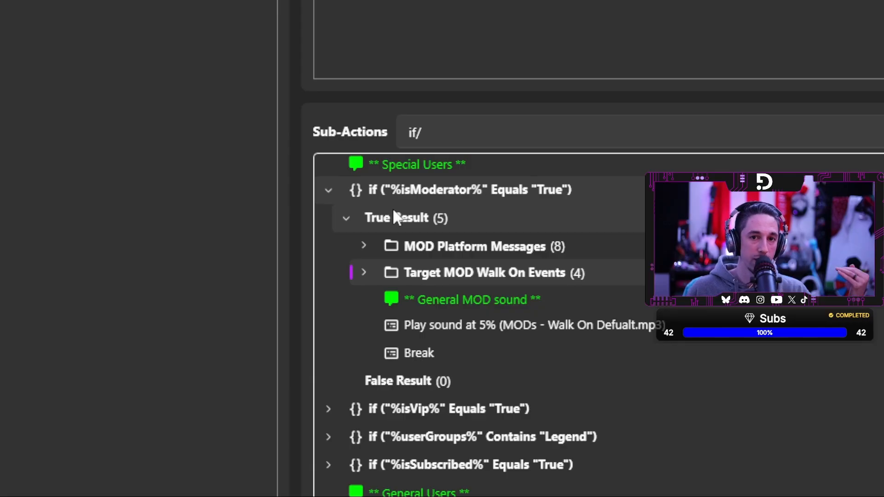
- Collapse the Ignored user group condition and the %isModerator% condition in the sub-action list
click(346, 219)
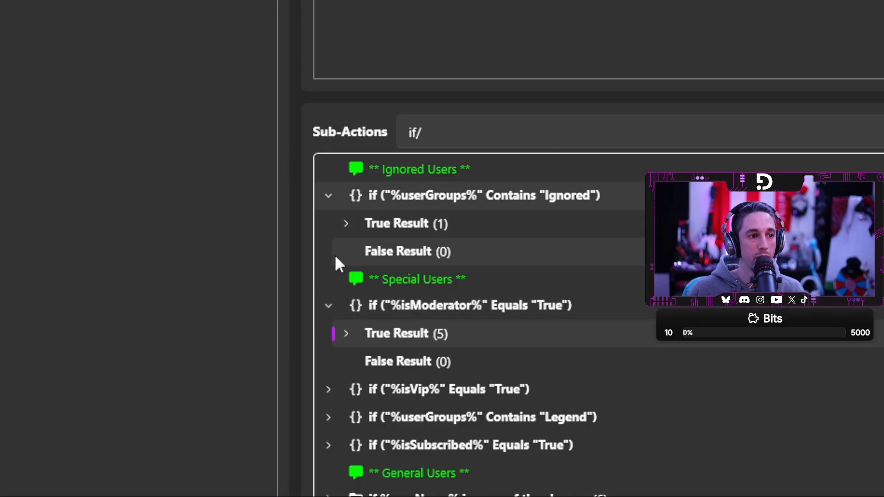
click(338, 204)
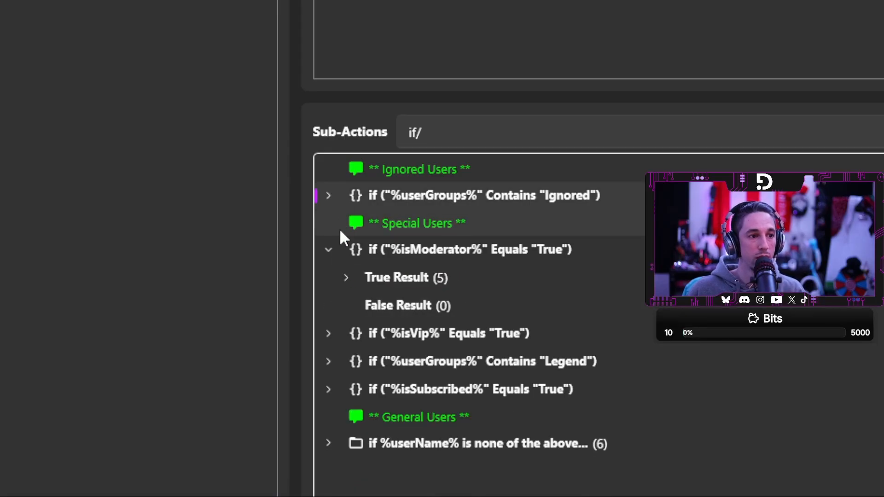
click(330, 247)
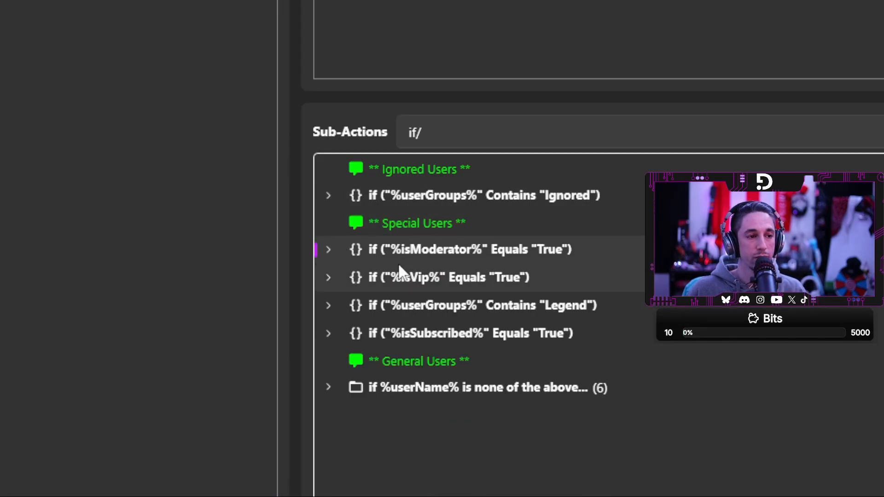
- Review the %isVip% If/Else condition's input, available operations and value, and close it with Equals kept
click(461, 289)
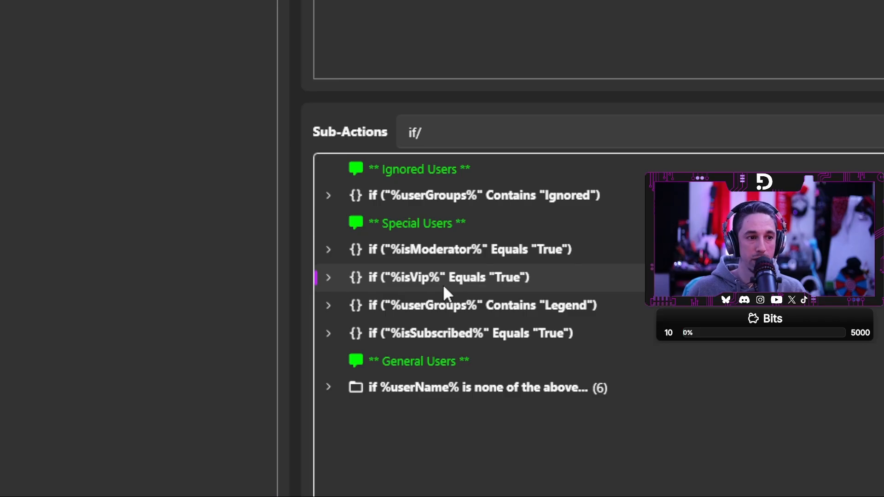
double_click(400, 275)
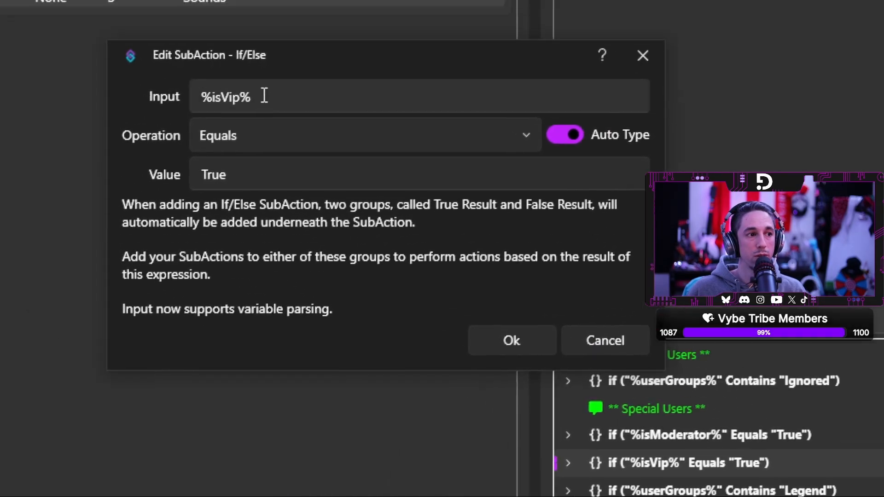
drag(264, 95, 373, 220)
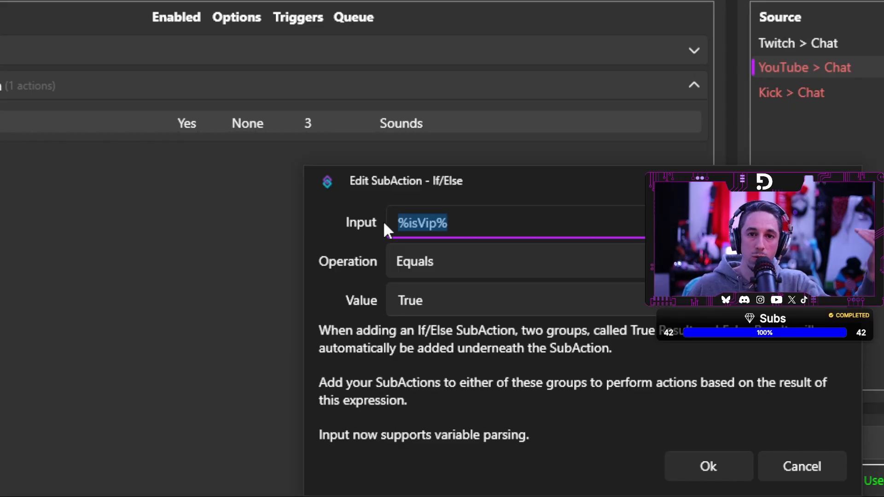
click(521, 265)
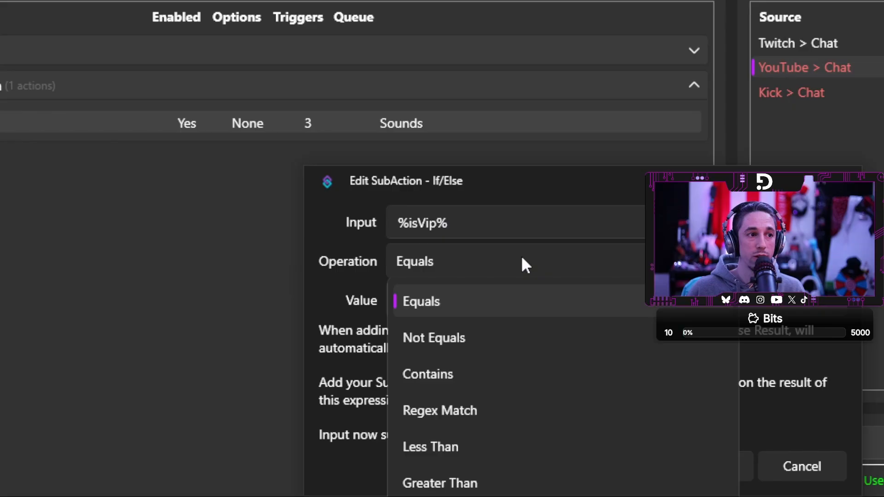
click(443, 260)
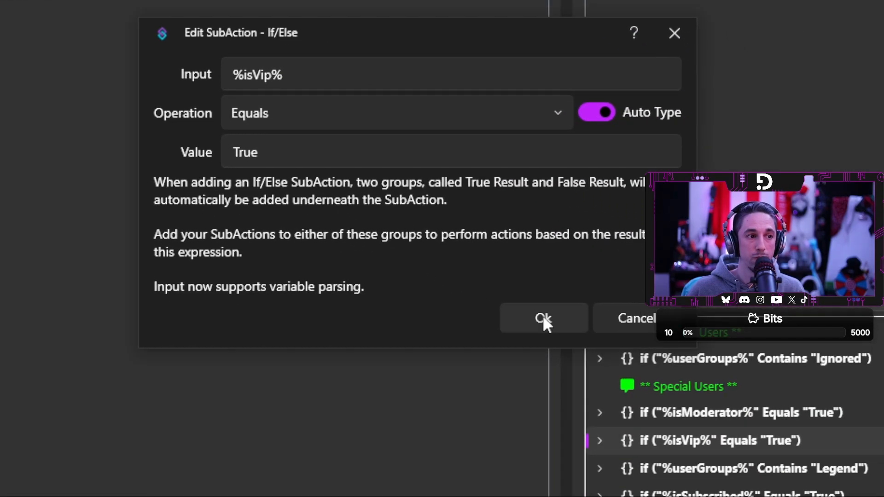
click(708, 466)
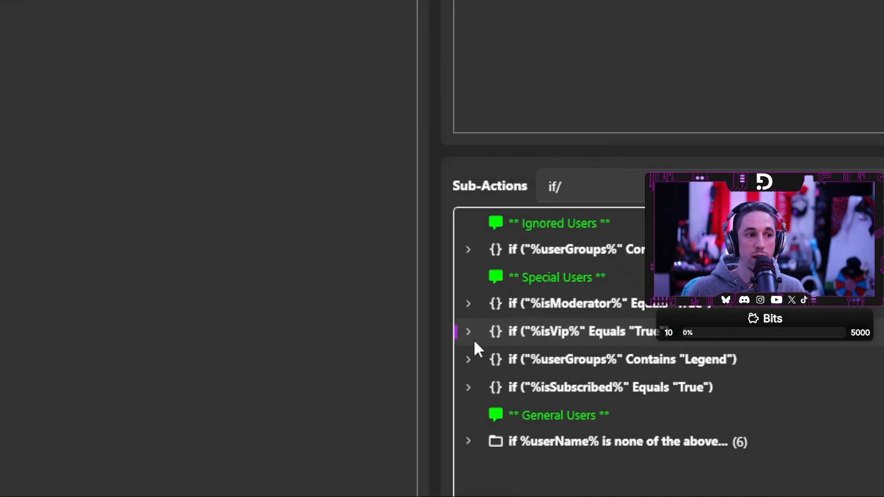
- Expand the %isVip% condition's VIP Platform Messages group and review the vipMessage argument's variable name and value
click(408, 247)
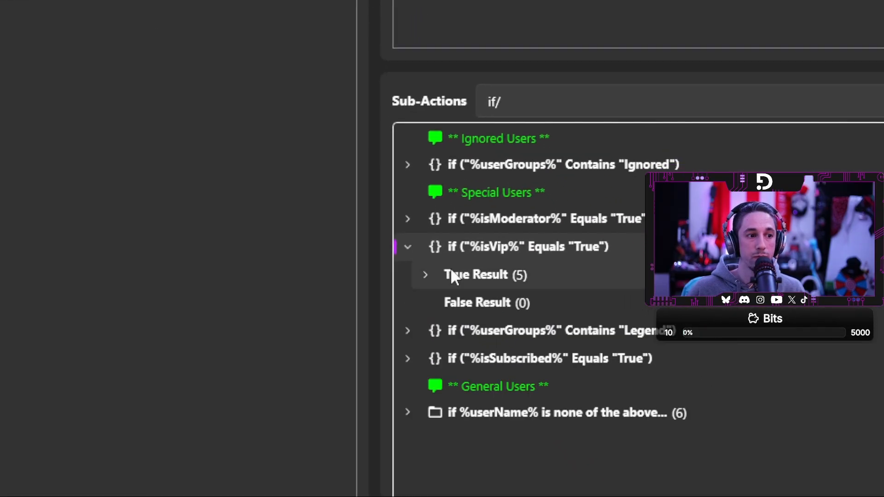
click(423, 273)
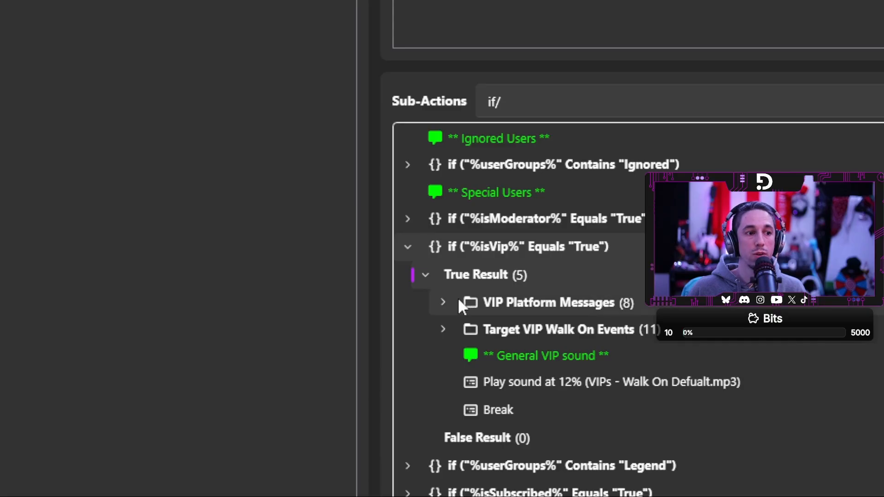
click(442, 300)
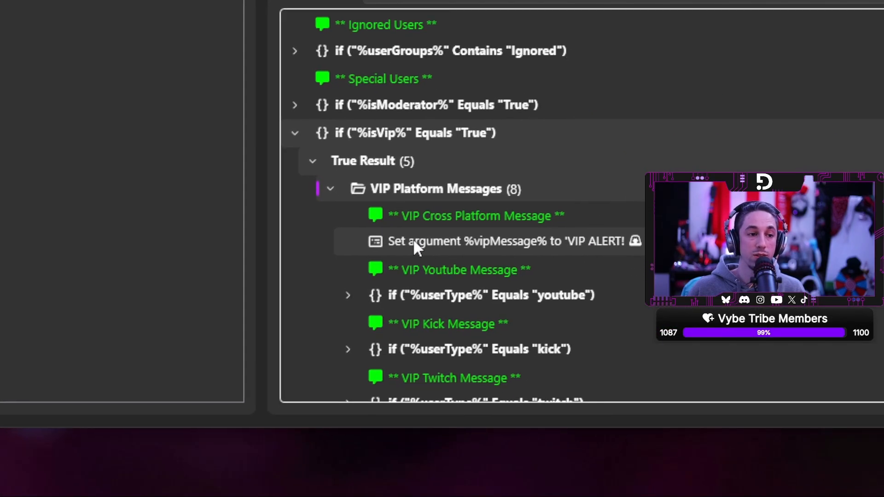
double_click(414, 244)
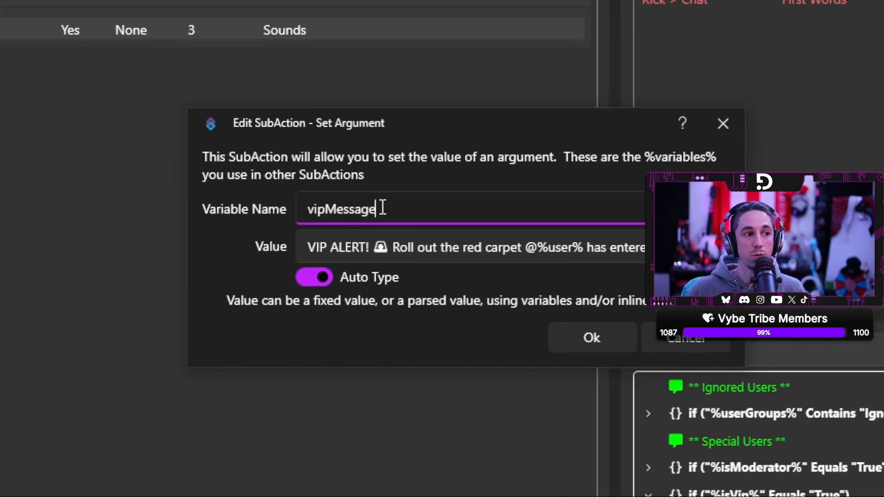
drag(329, 150, 251, 150)
click(391, 264)
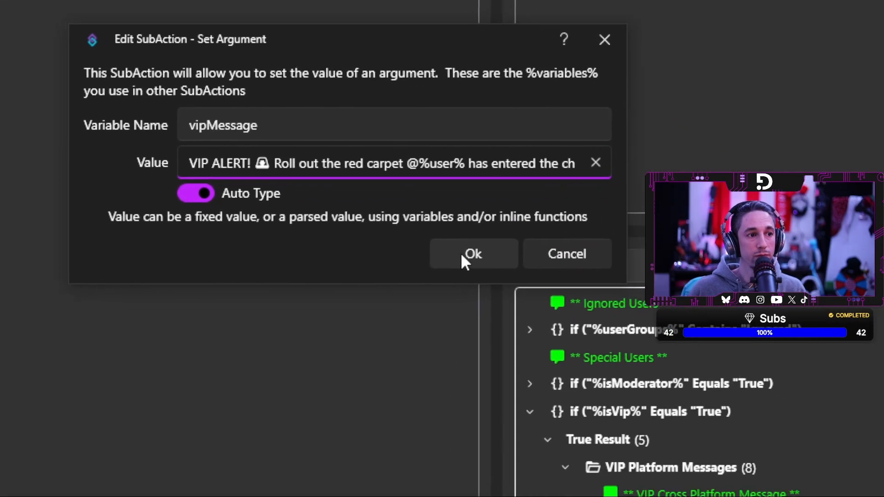
click(607, 342)
- Open the Twitch message under the VIP "twitch" user type condition and check its use of the %vipMessage% variable
click(340, 264)
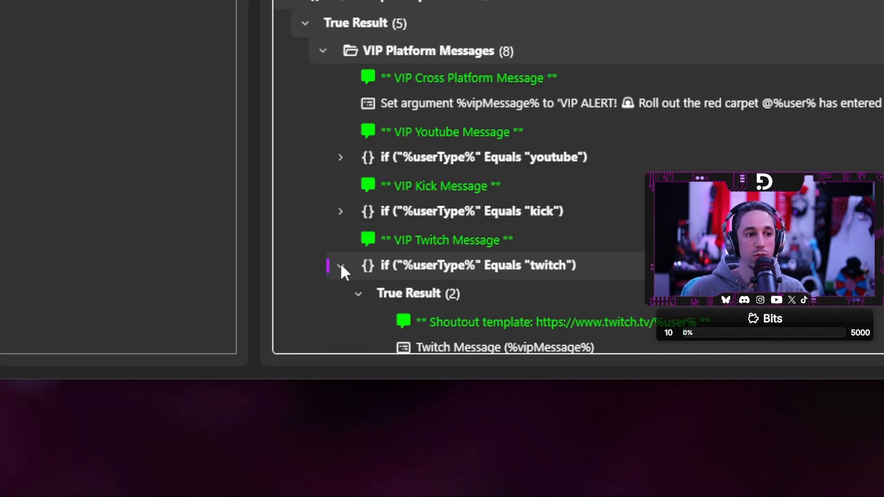
scroll(375, 278, down, 1)
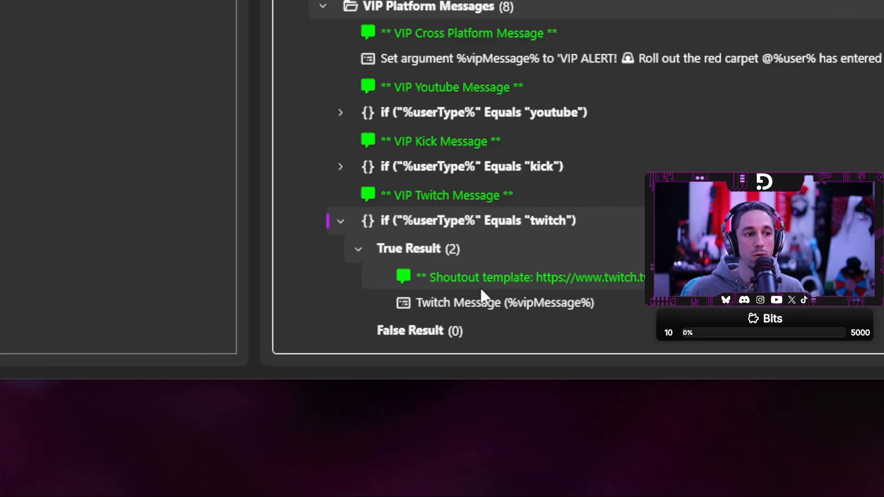
double_click(479, 303)
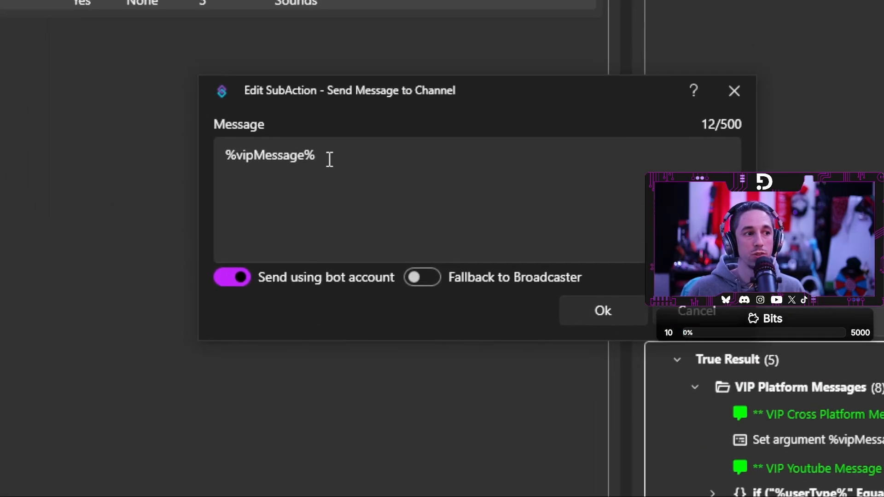
drag(317, 156, 214, 156)
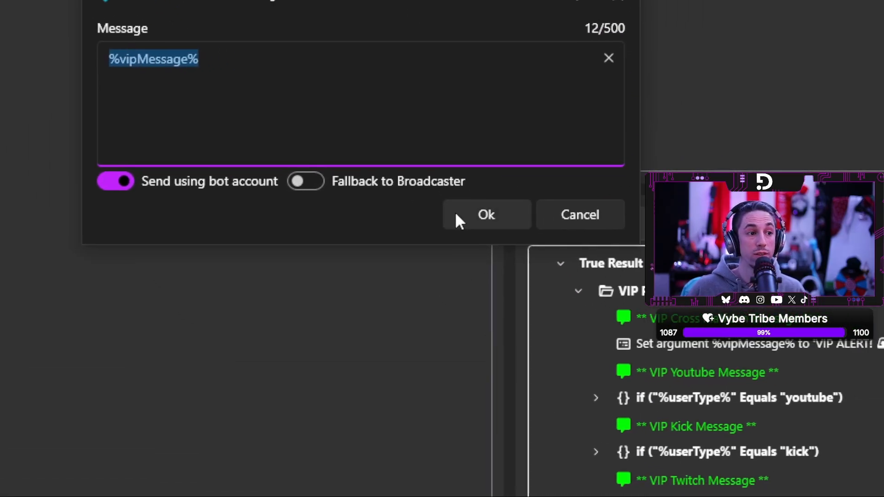
click(640, 375)
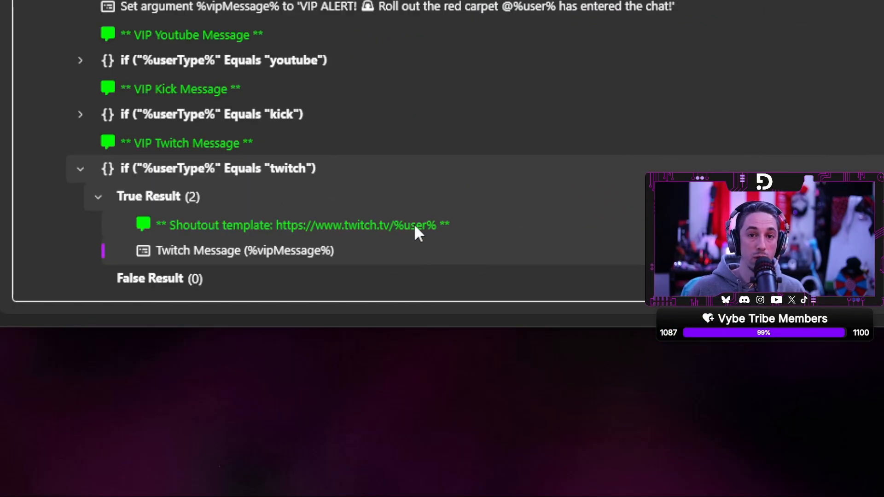
double_click(414, 224)
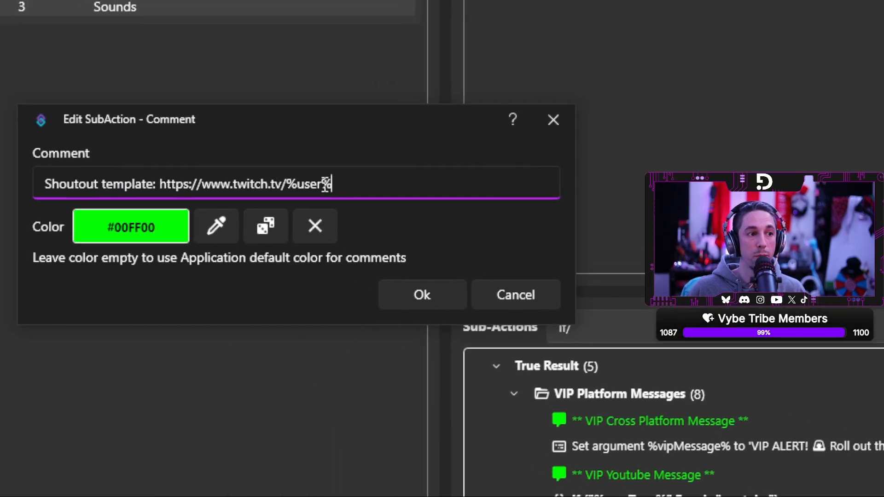
drag(474, 219, 301, 218)
key(ctrl+c)
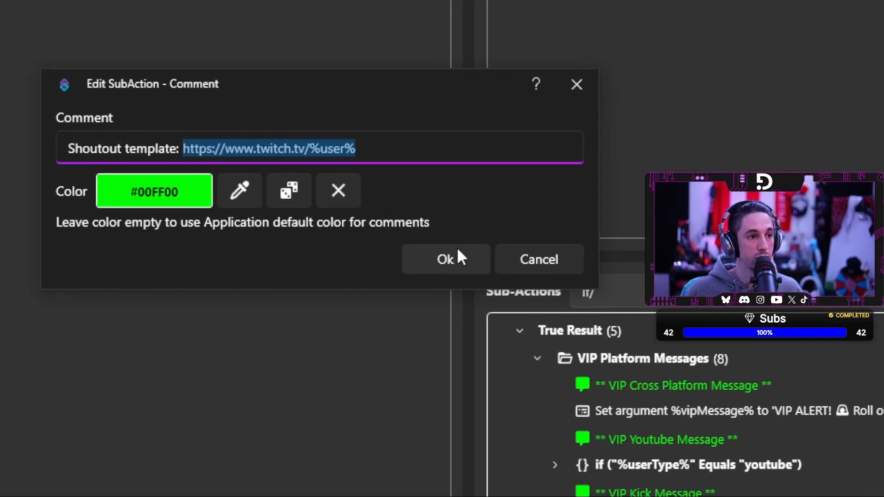
click(644, 340)
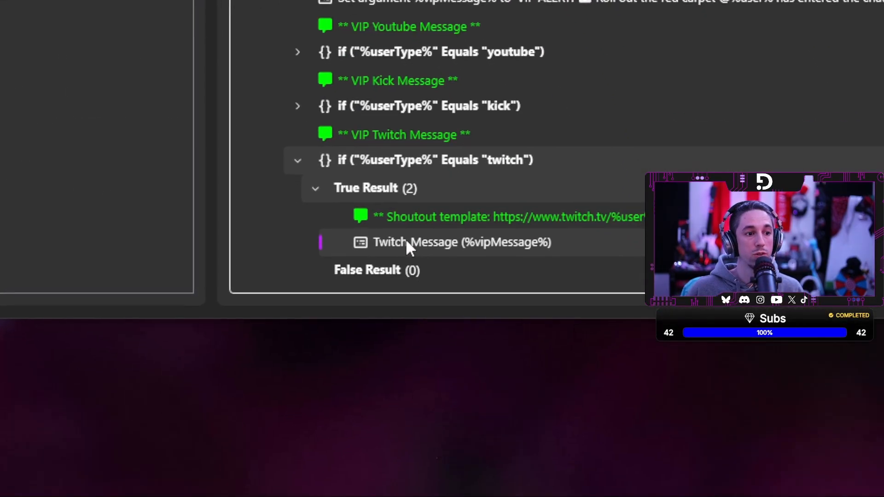
double_click(424, 289)
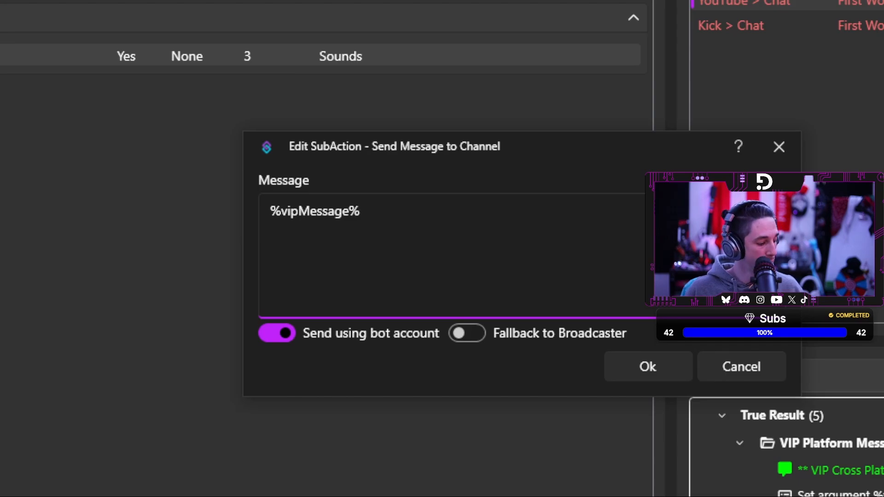
key(ctrl+v)
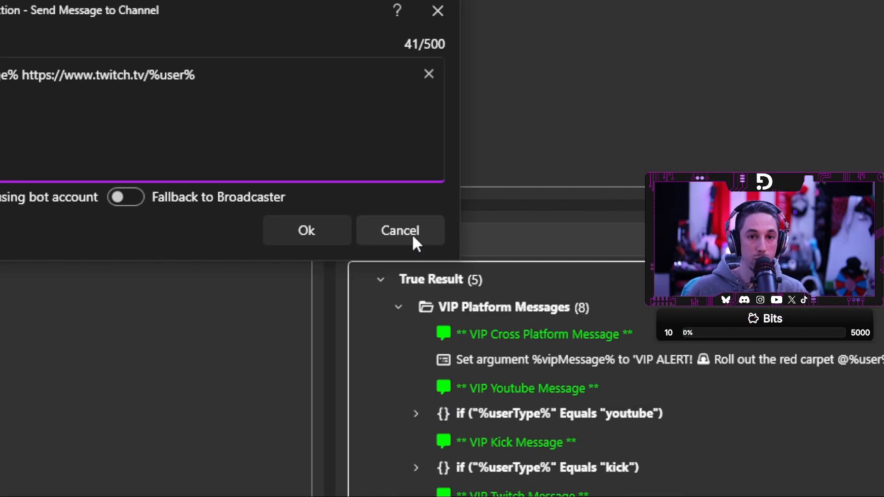
click(413, 234)
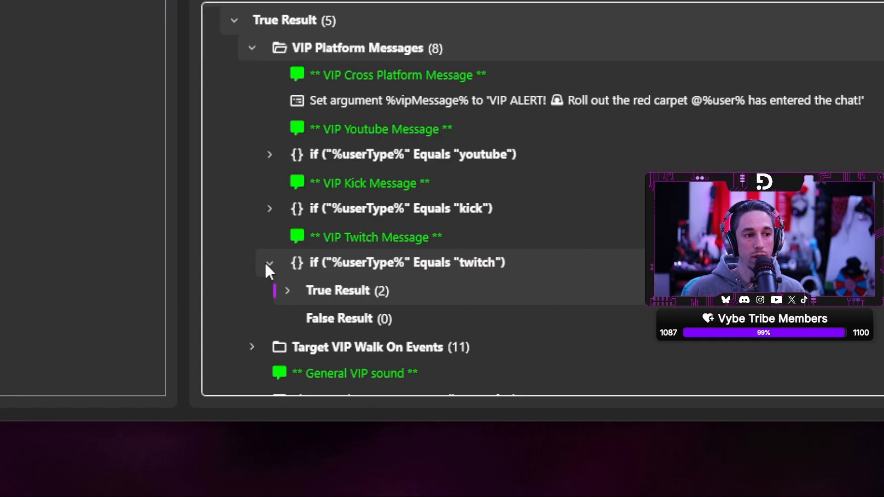
click(269, 265)
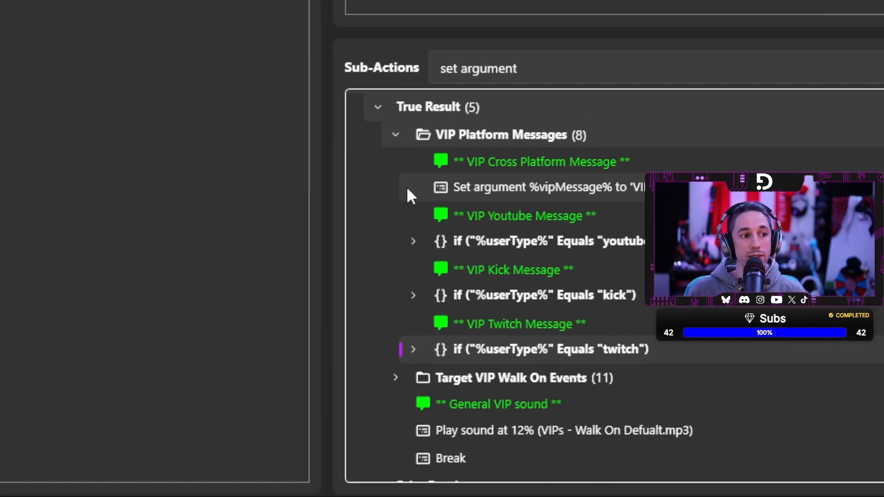
- Review the username conditions in the Target VIP Walk On Events group, then collapse the whole %isVip% condition
click(396, 135)
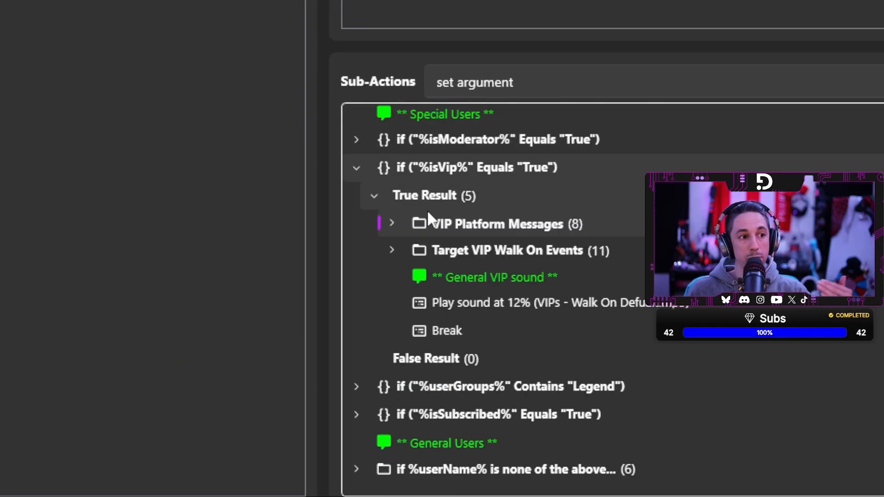
click(394, 249)
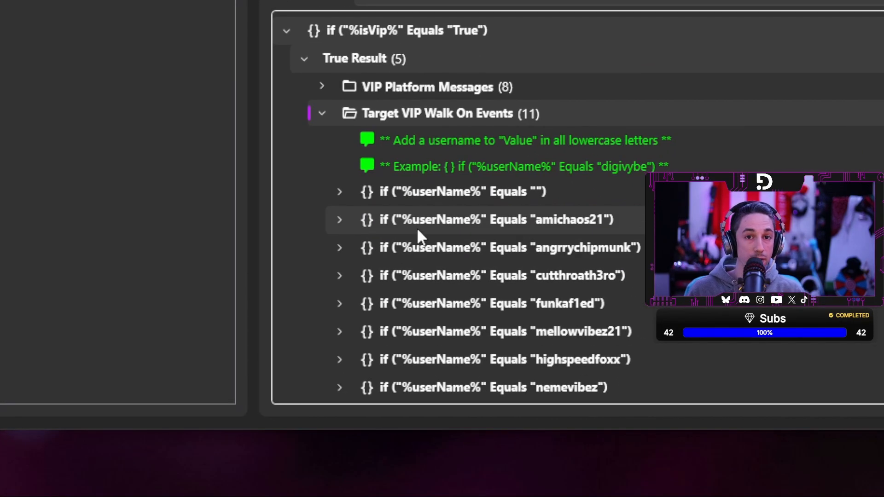
scroll(428, 221, down, 1)
scroll(460, 175, down, 1)
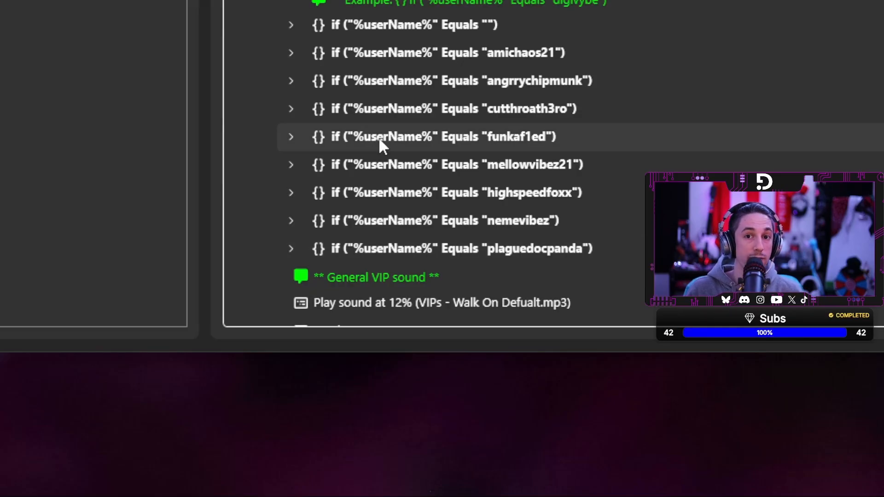
scroll(400, 263, down, 1)
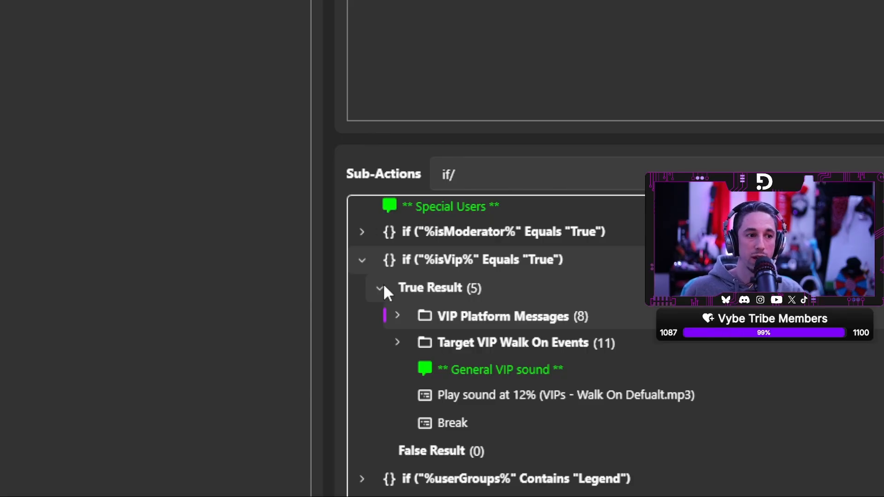
click(379, 288)
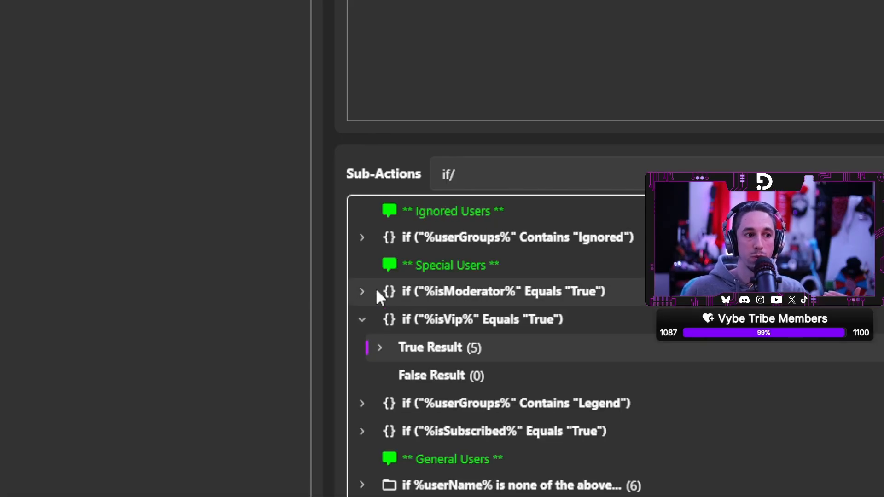
click(361, 319)
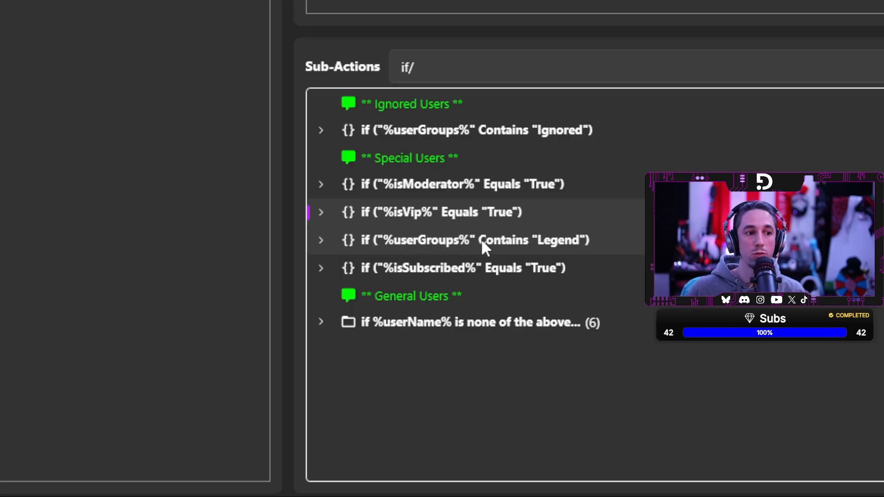
- Check the operation and value of the %userGroups% Contains "Legend" condition and expand its True Result
double_click(510, 243)
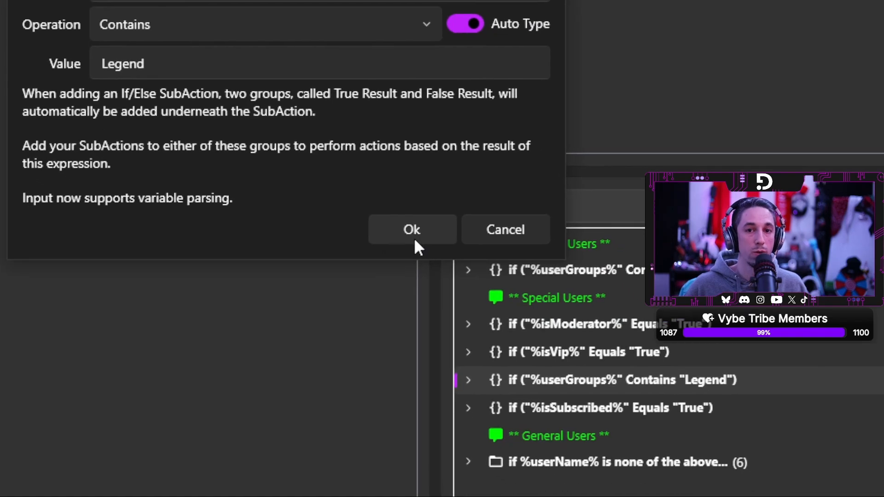
click(412, 238)
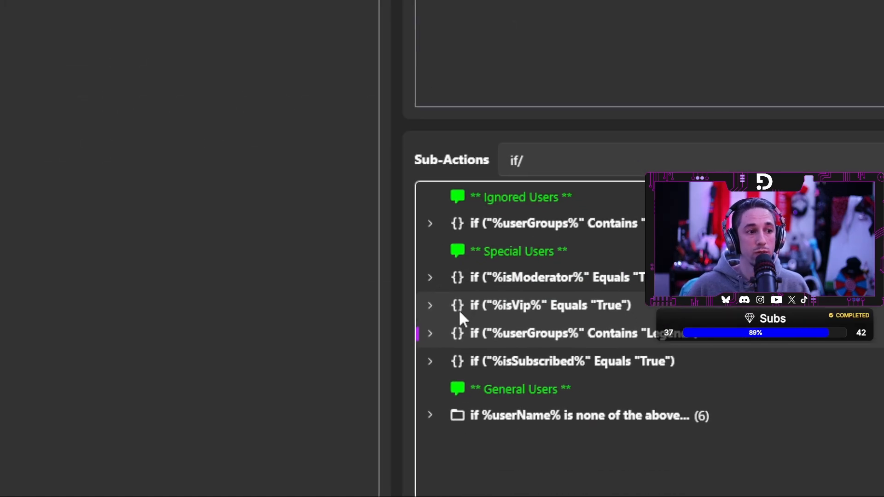
click(401, 254)
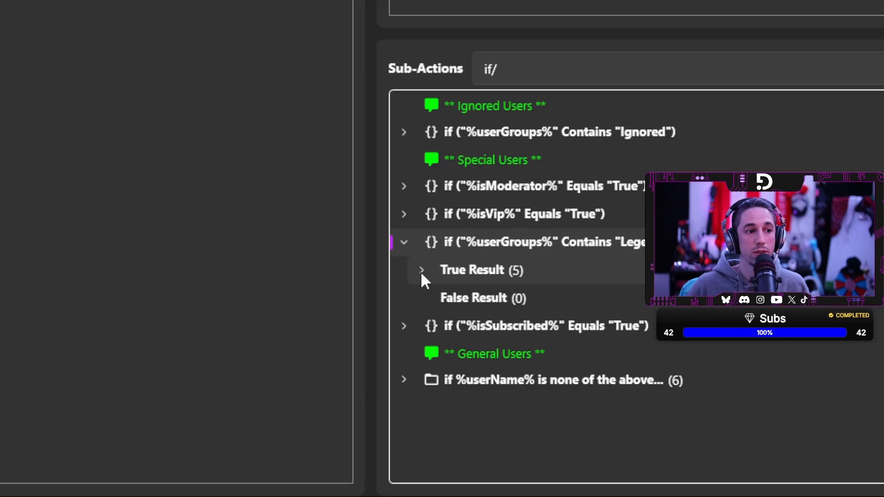
click(421, 272)
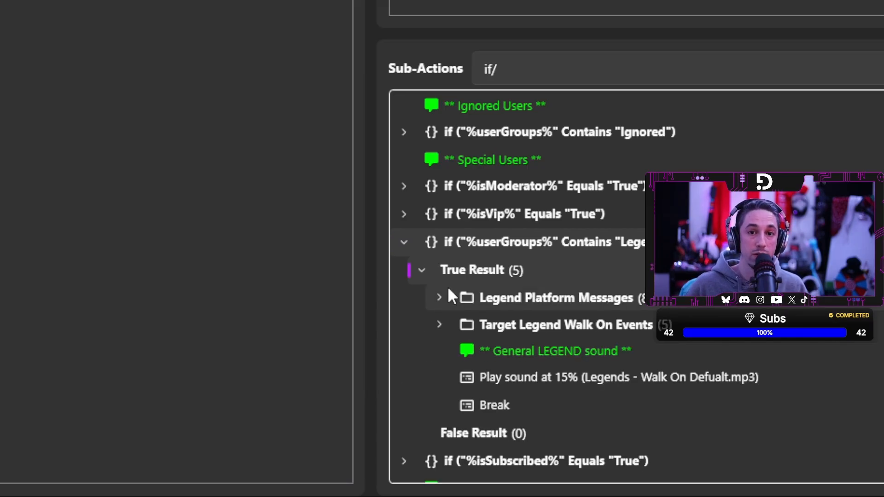
- Expand the Legend Platform Messages group and review the legendMessage argument's variable name and value
click(438, 297)
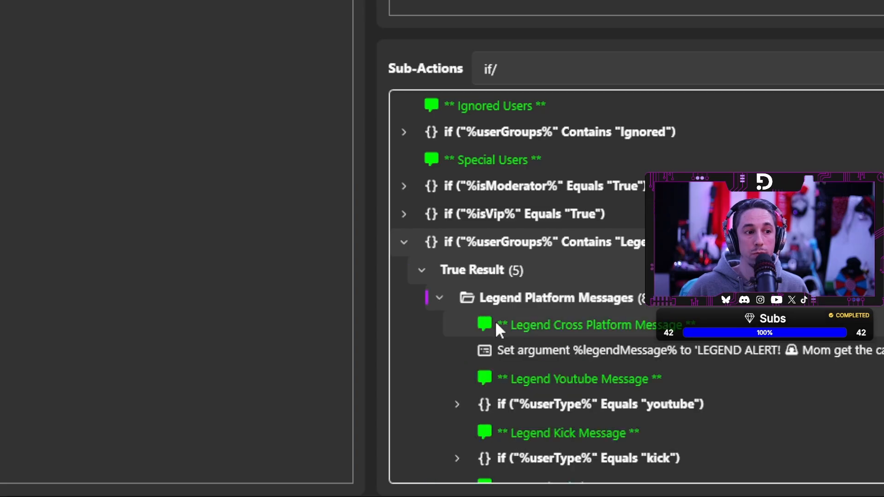
double_click(414, 228)
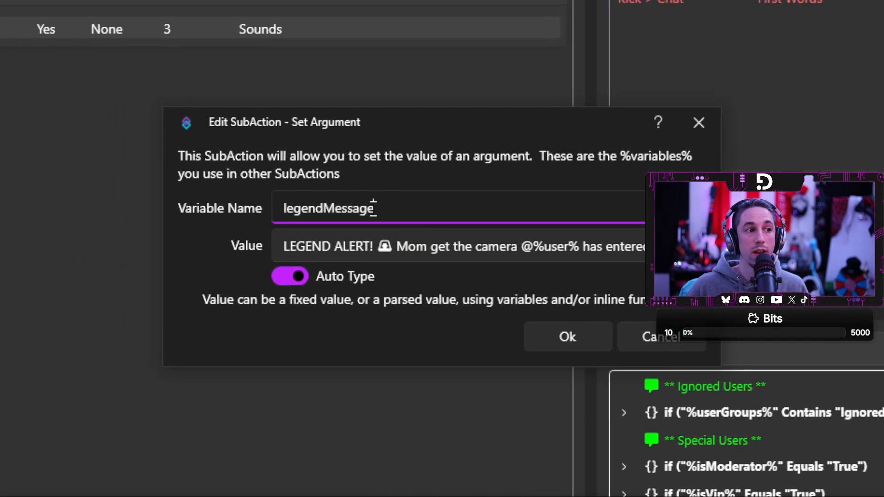
drag(374, 208, 266, 210)
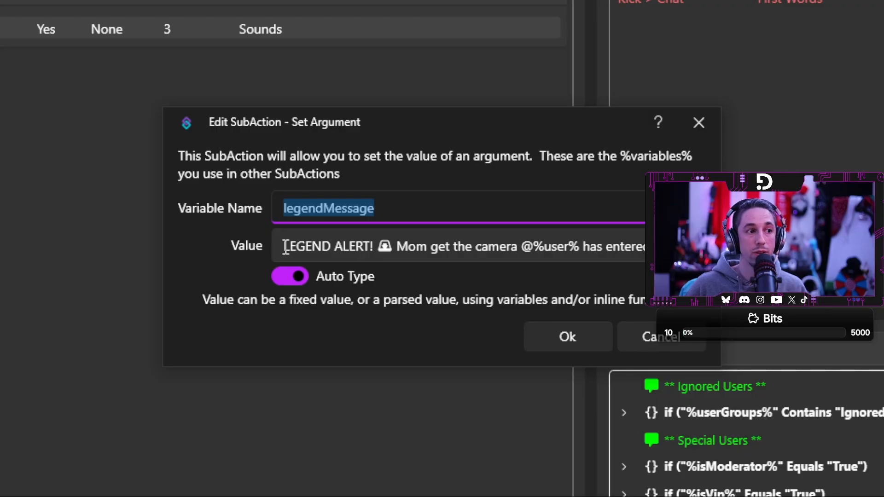
drag(285, 246, 670, 246)
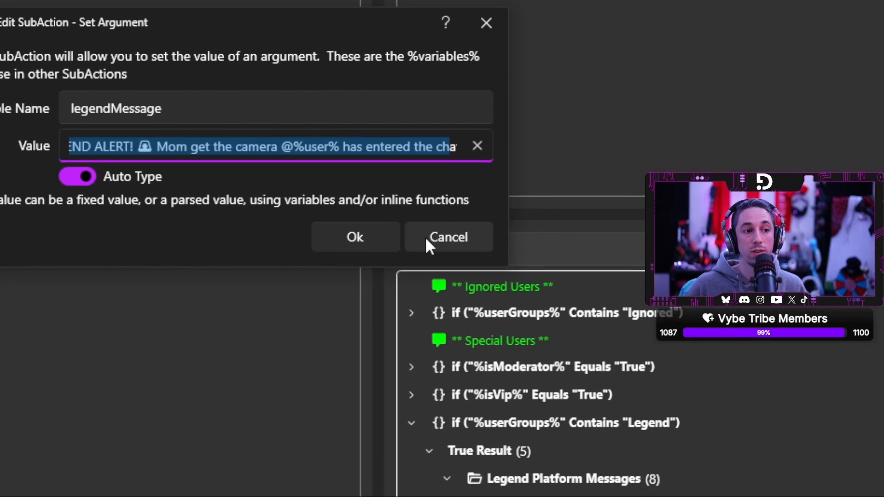
click(426, 239)
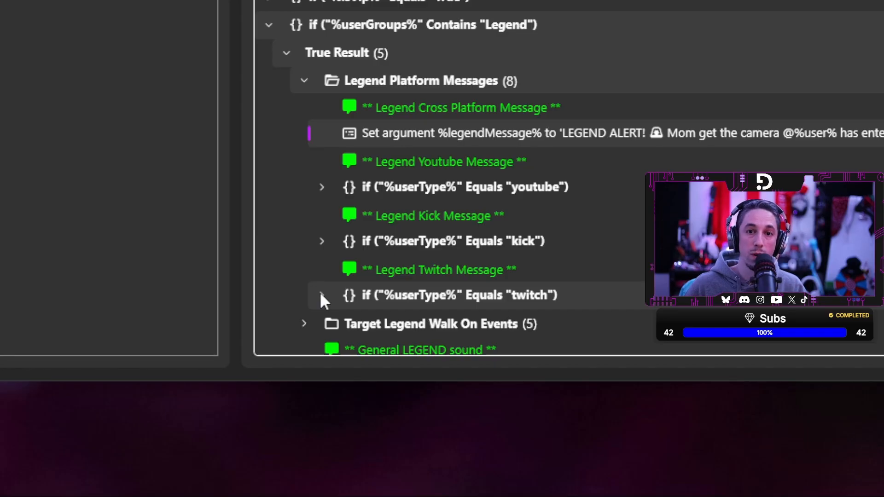
- Open the Twitch message under the Legend "twitch" user type condition and check its use of the %legendMessage% variable
click(320, 296)
scroll(321, 297, down, 1)
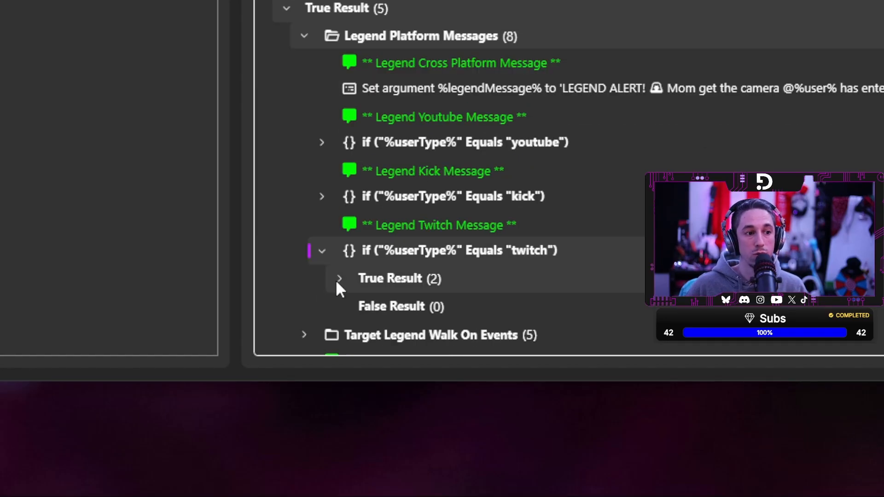
click(339, 279)
scroll(414, 290, down, 1)
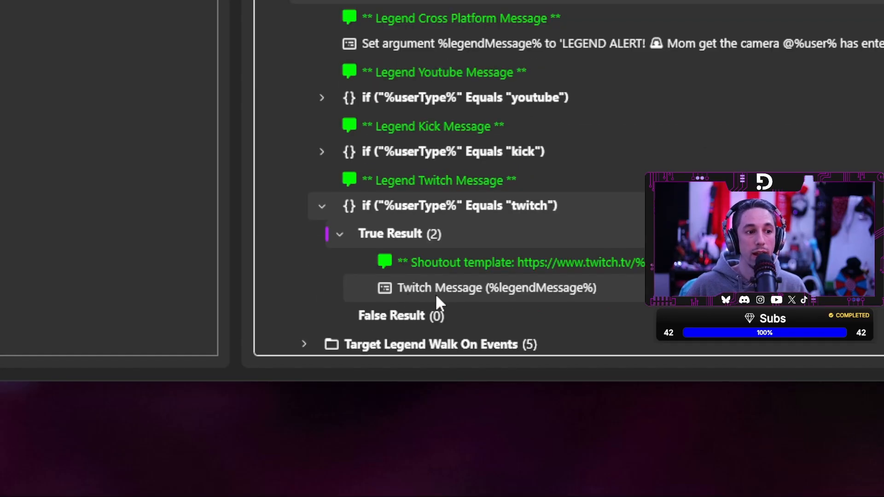
double_click(484, 289)
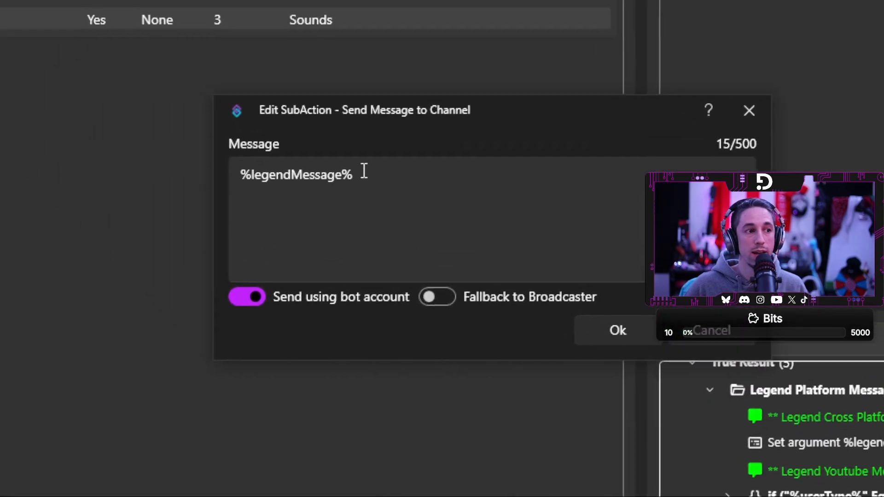
drag(431, 220, 309, 213)
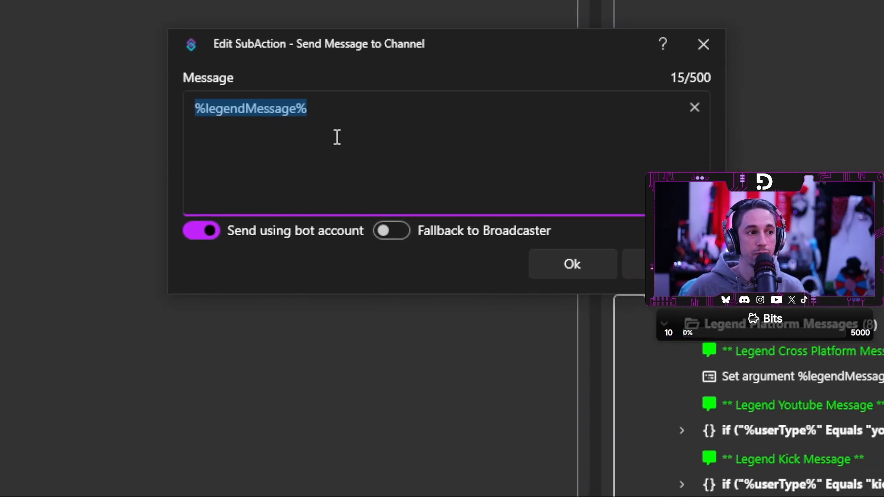
click(507, 225)
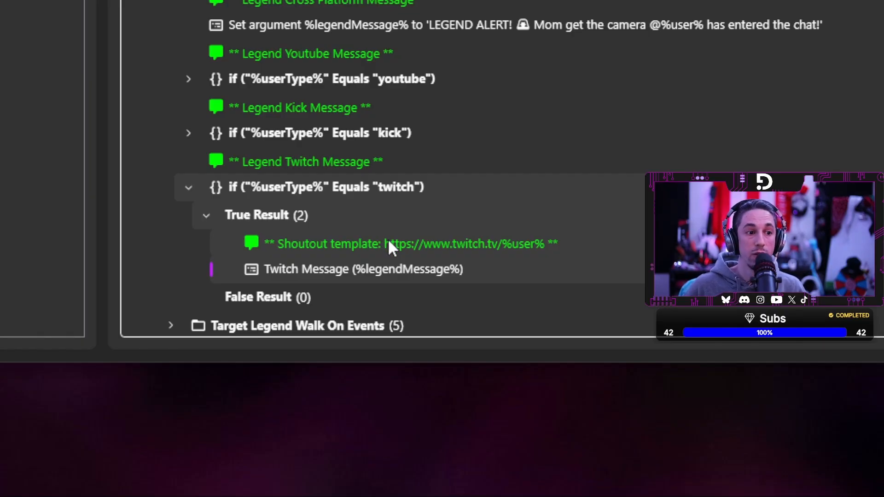
double_click(390, 242)
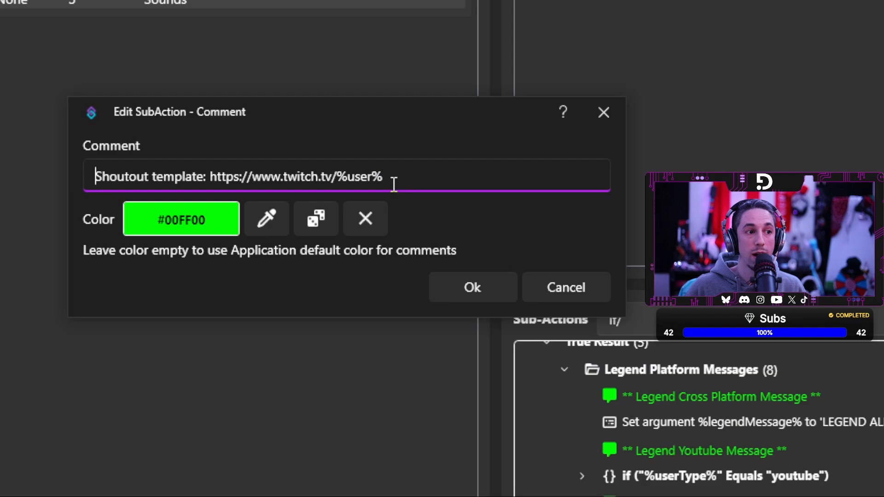
drag(394, 184, 211, 178)
key(ctrl+c)
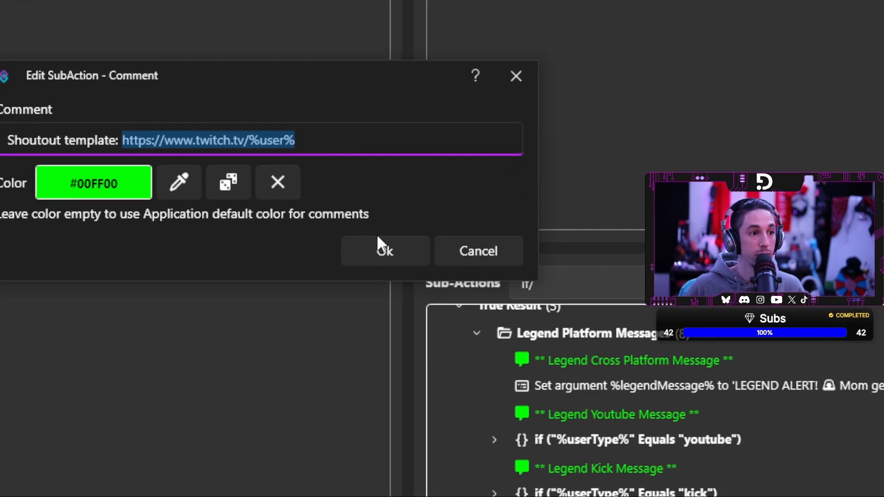
click(645, 327)
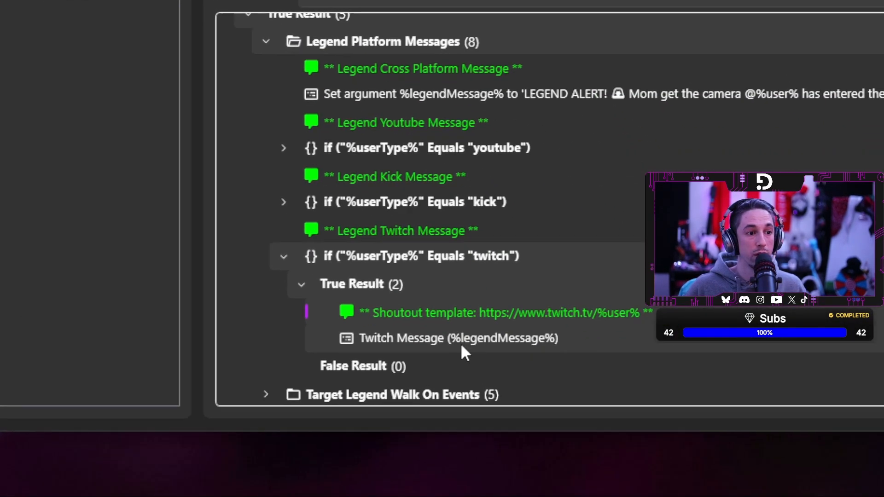
double_click(462, 346)
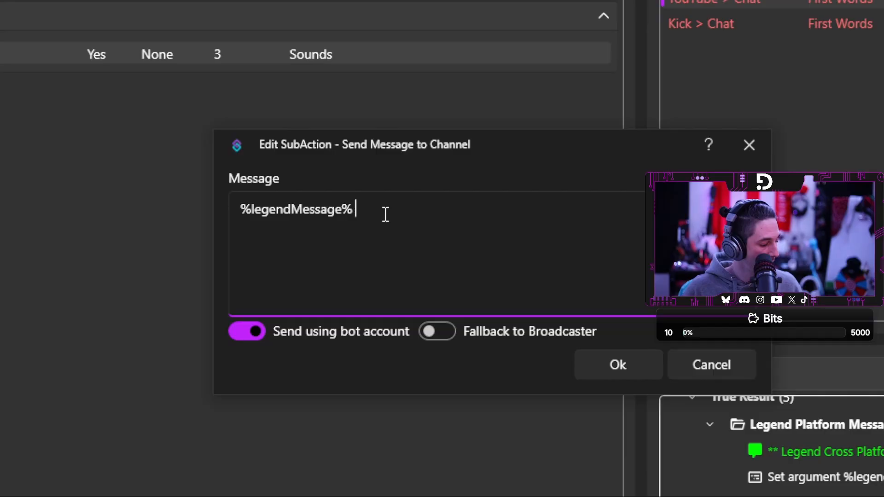
key(ctrl+v)
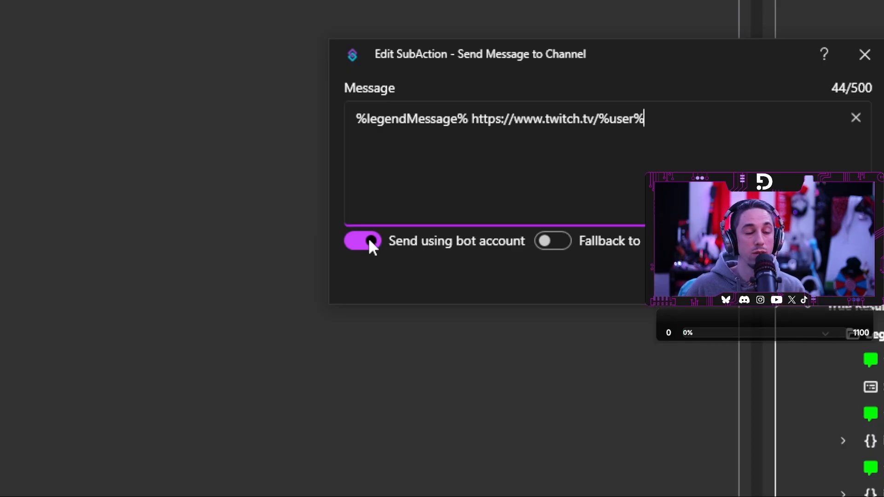
click(436, 235)
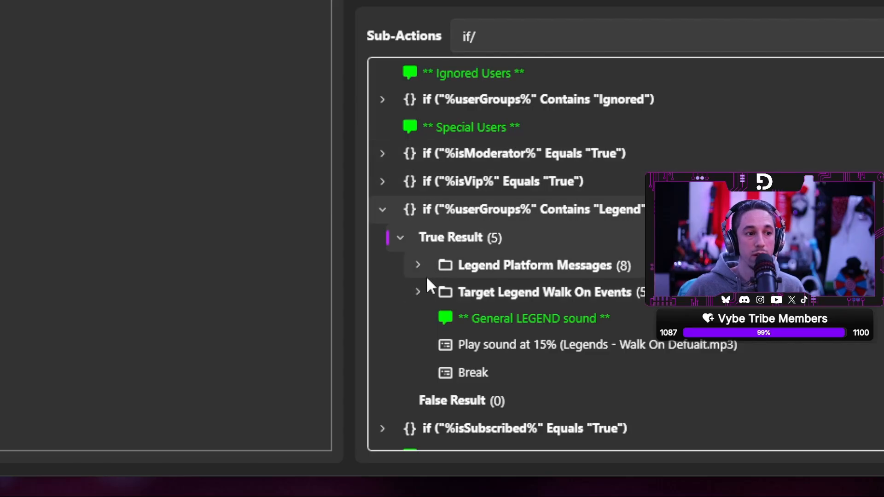
- Expand Target Legend Walk On Events and review the sound and Break sub-actions under the first filled-in username condition
click(418, 291)
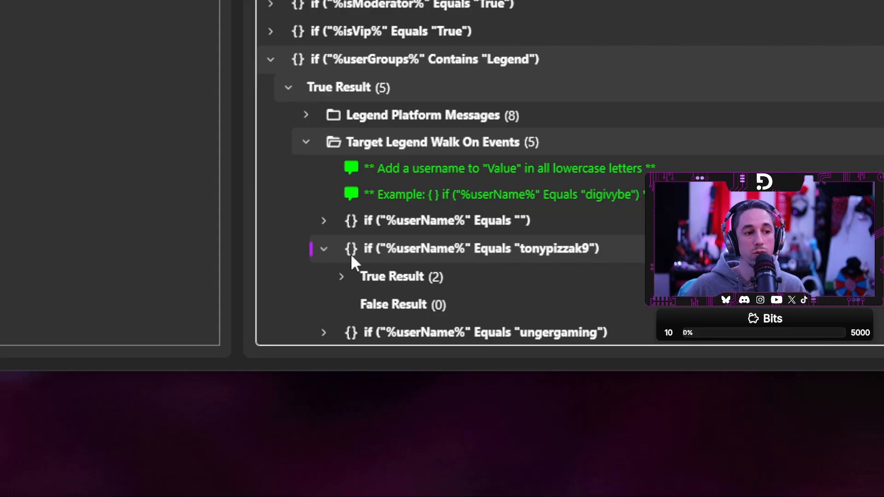
scroll(350, 253, down, 2)
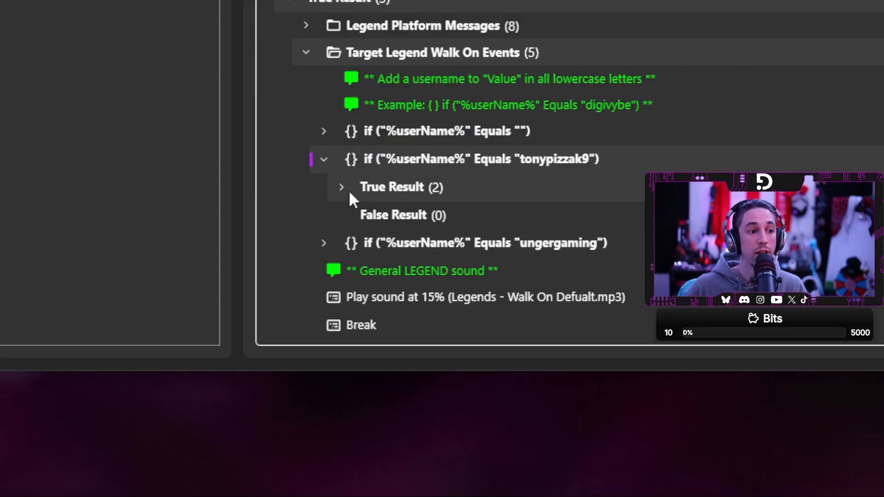
click(342, 188)
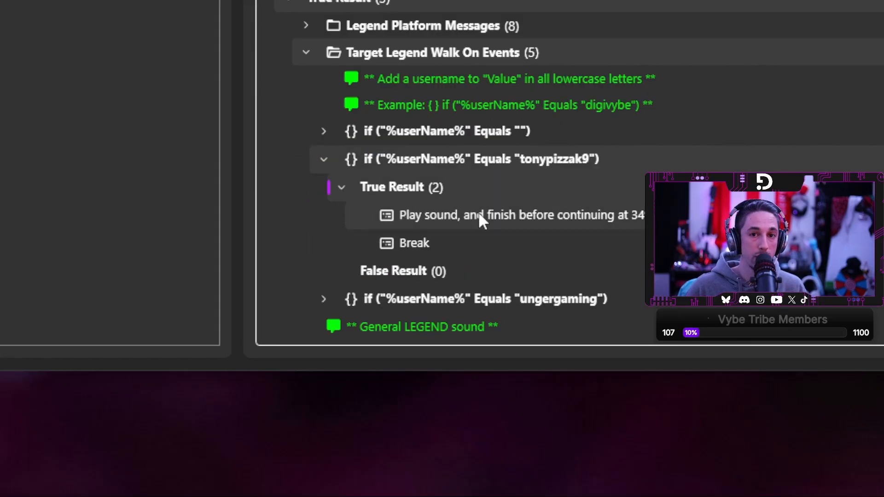
click(324, 159)
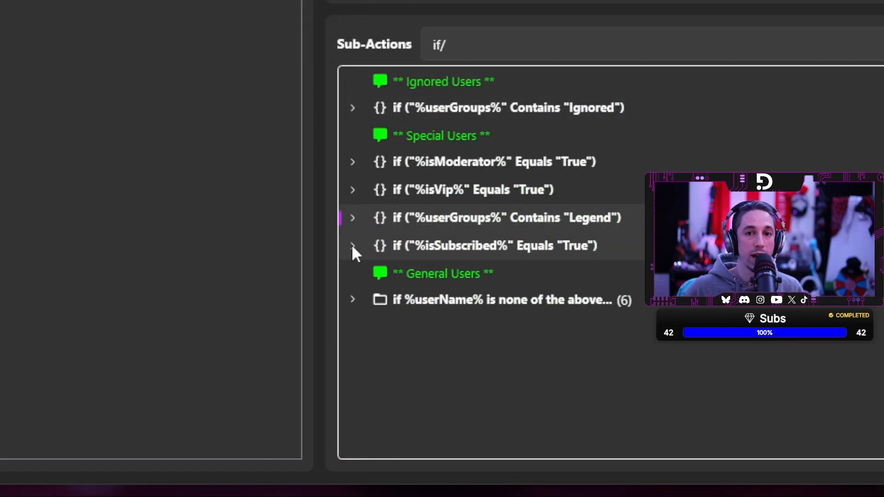
- Expand the %isSubscribed% condition, review its Target SUB Walk On Events and general SUB sound, and collapse its True Result
click(352, 246)
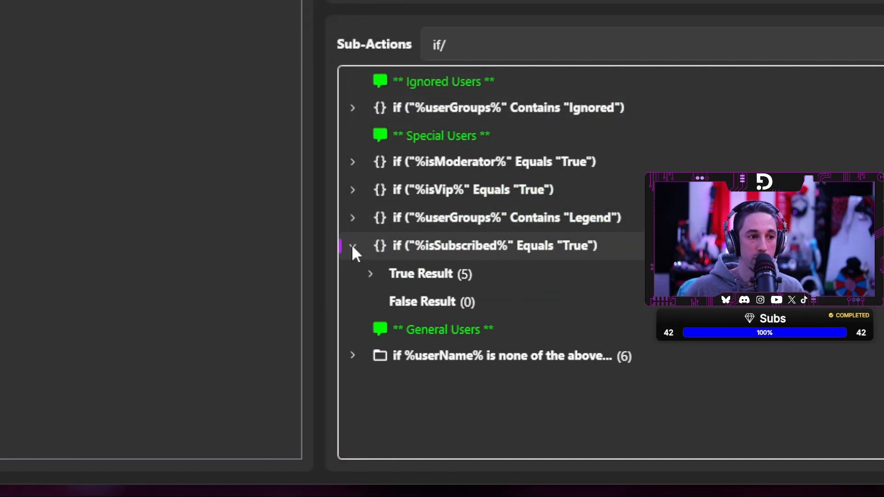
click(370, 273)
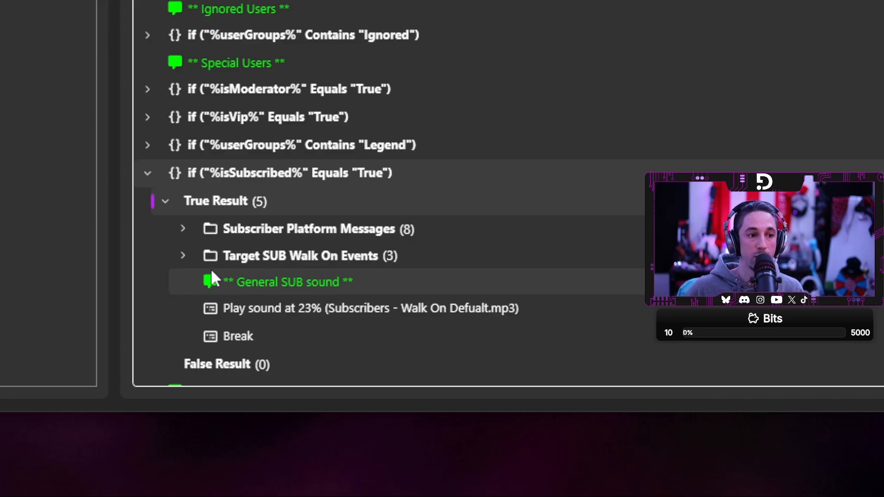
click(182, 255)
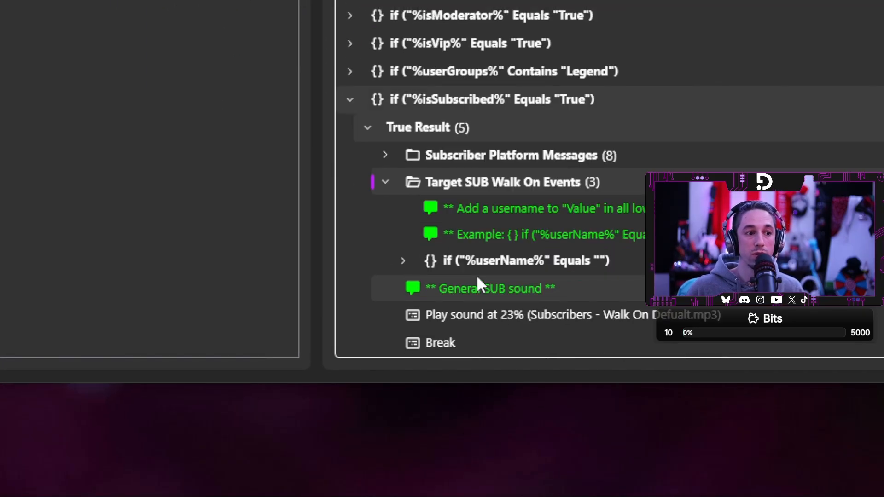
scroll(476, 275, down, 1)
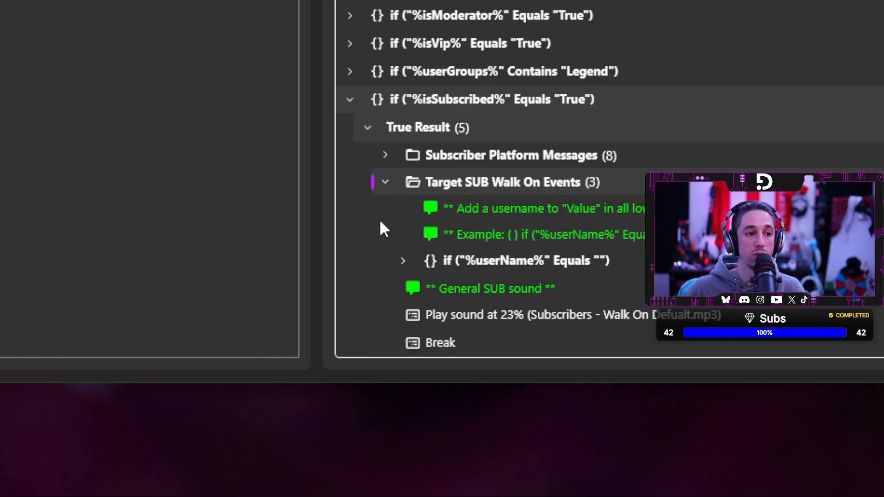
click(385, 182)
click(367, 128)
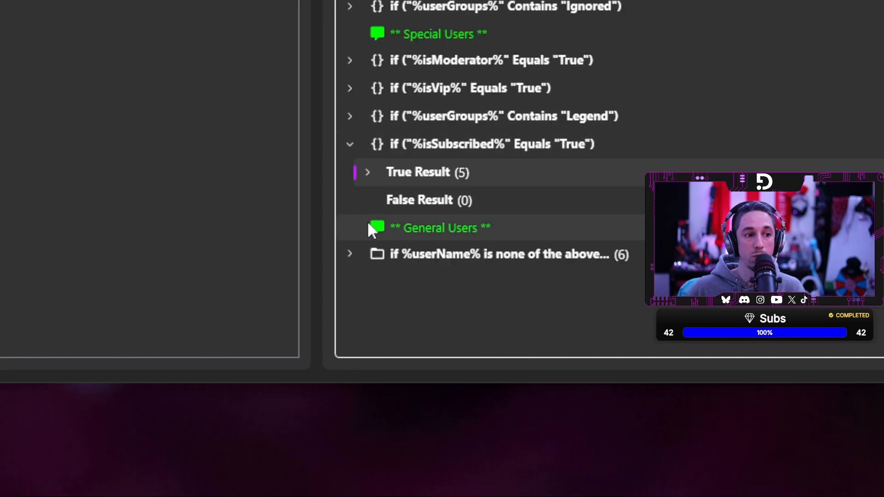
- Collapse the %isSubscribed% condition, expand the general users folder, and review its general sound greeting sub-action
click(345, 173)
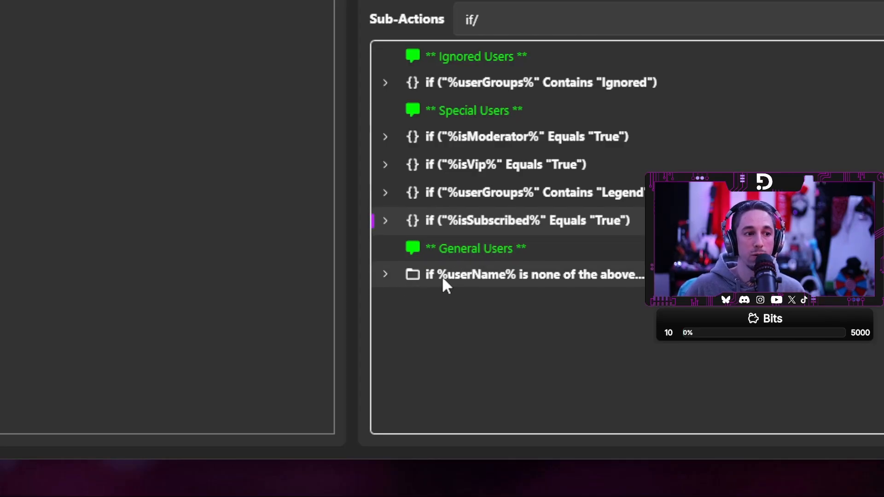
click(387, 275)
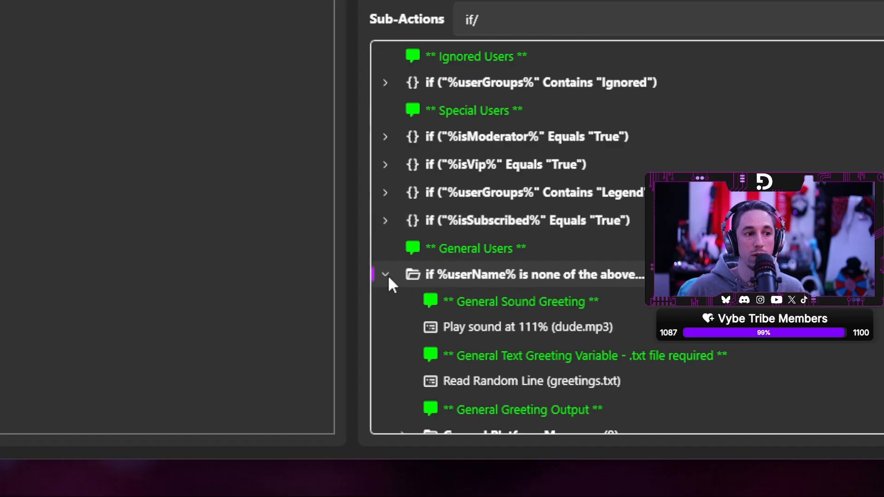
scroll(463, 295, down, 1)
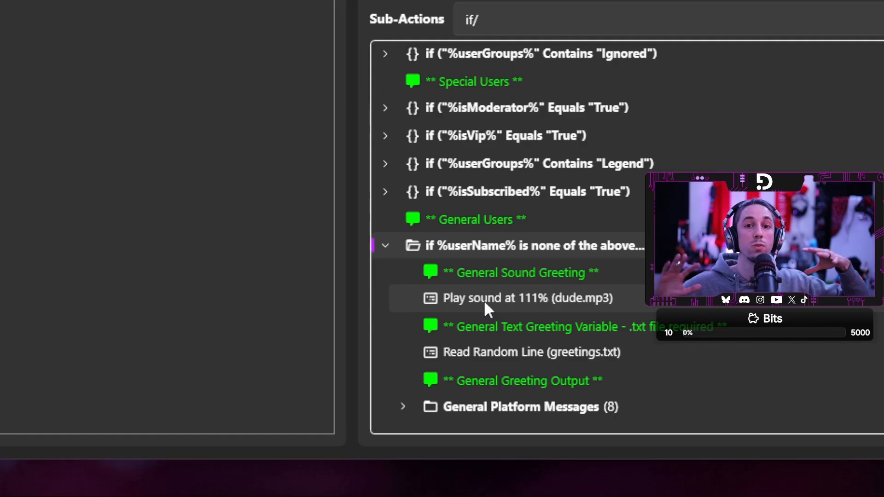
click(541, 305)
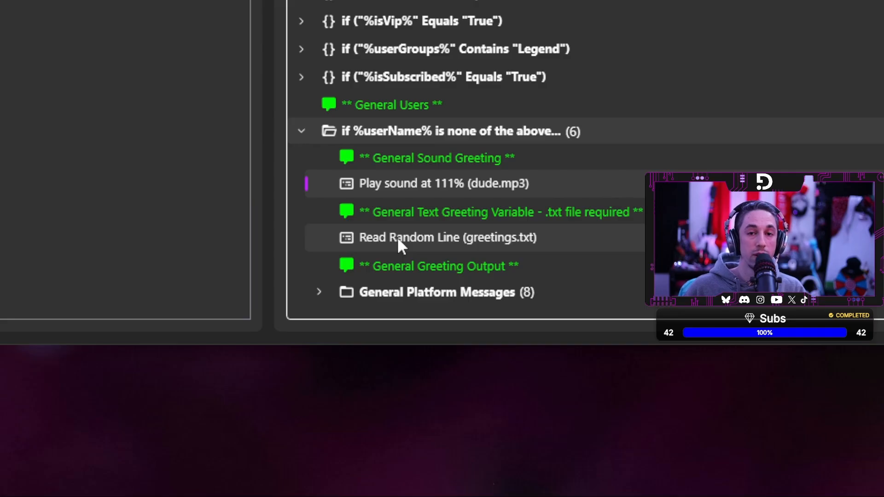
- Choose greetings.txt from the Text folder as the source file of the general Read Random Line sub-action
click(393, 237)
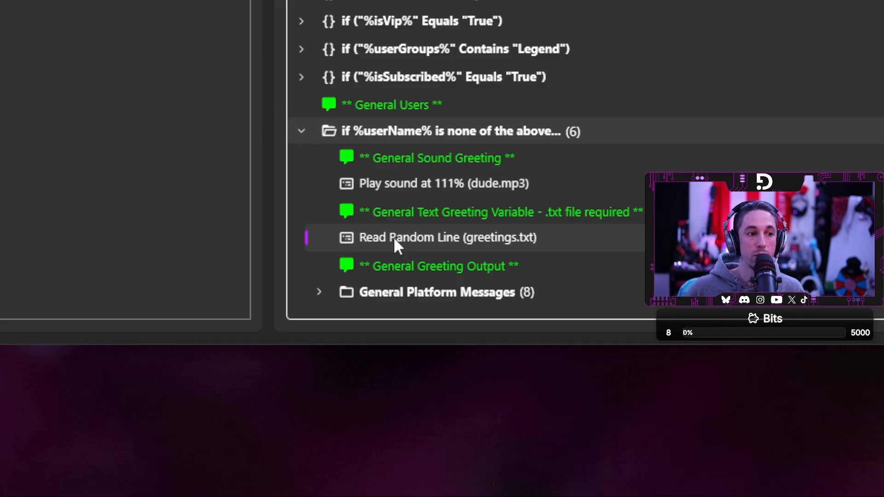
double_click(390, 236)
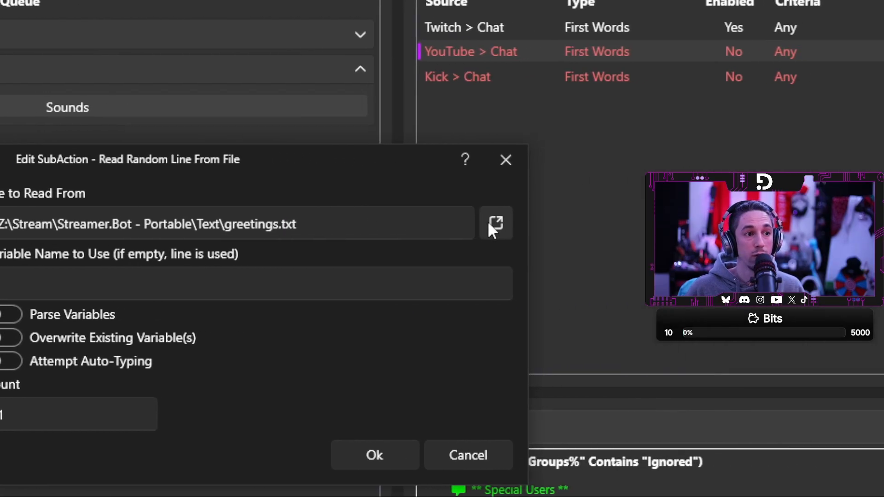
click(493, 223)
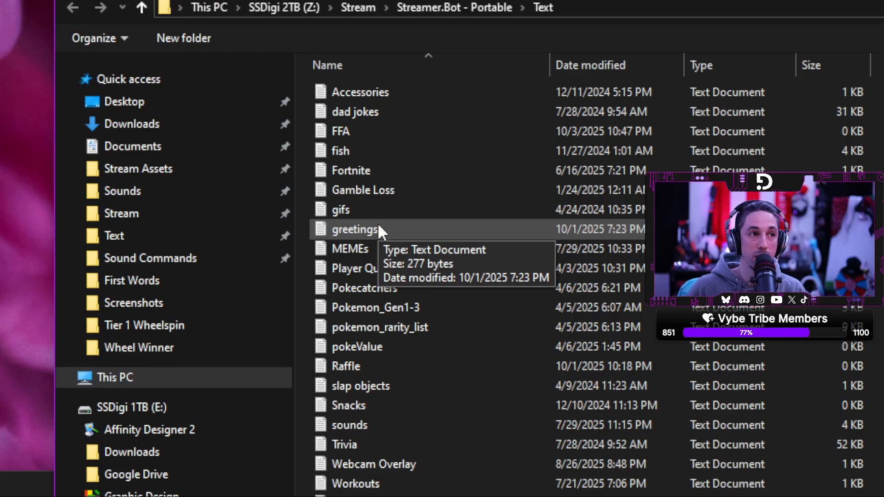
double_click(374, 229)
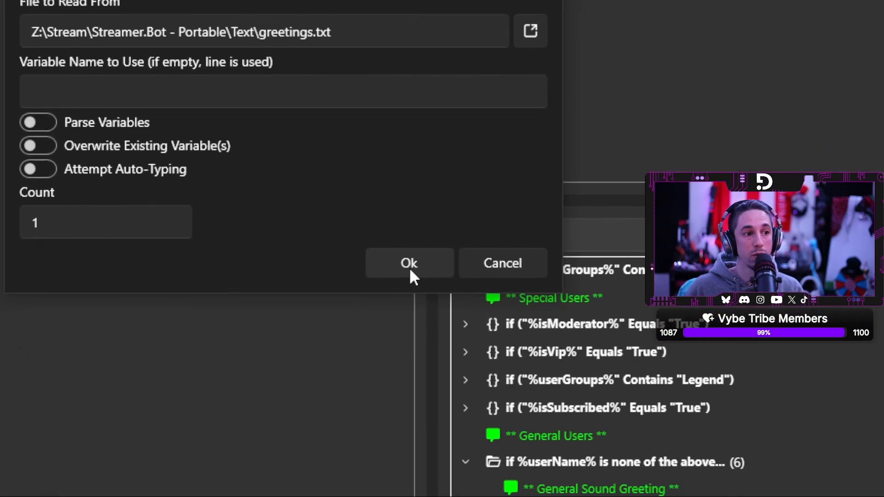
click(447, 425)
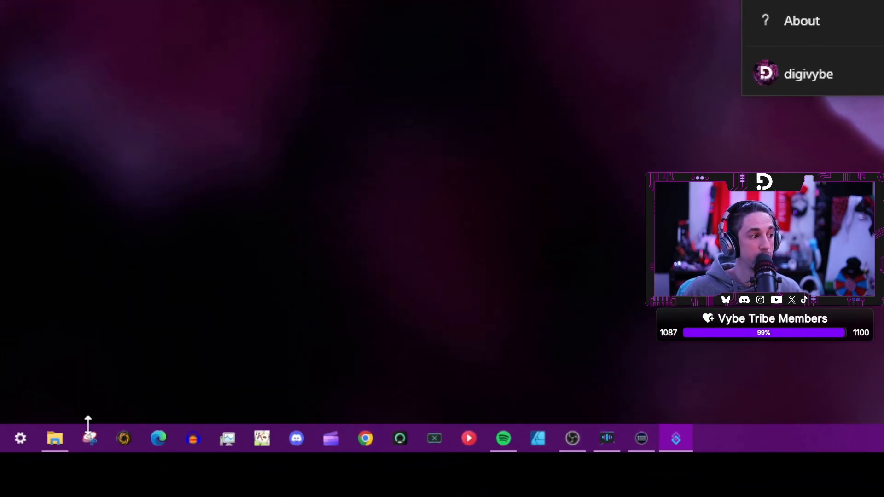
- Switch to File Explorer, create a new text document in the Text folder, and delete it
click(58, 439)
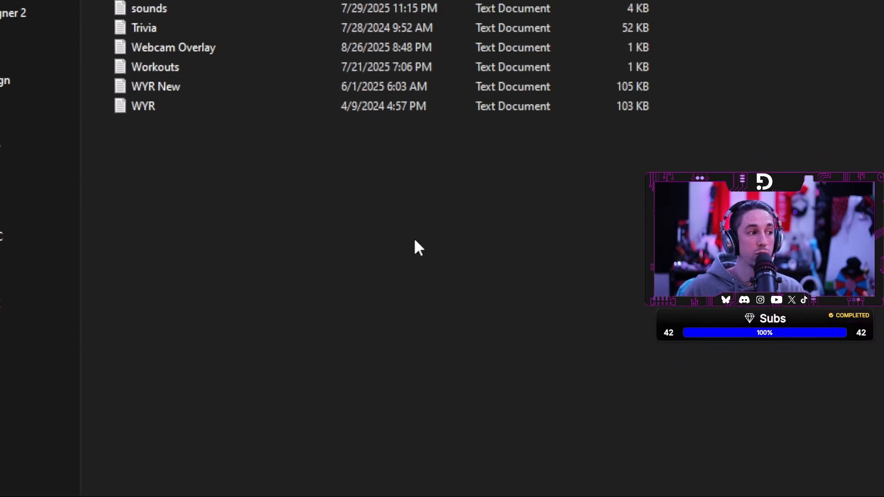
right_click(289, 189)
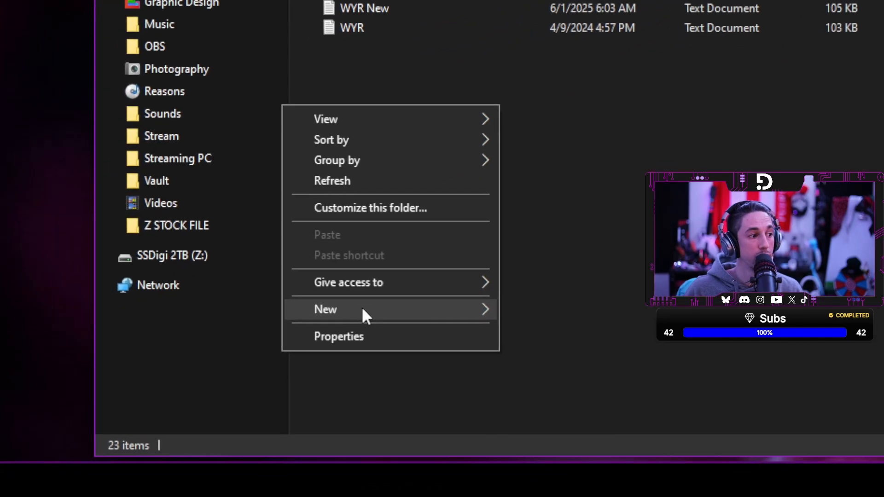
mouse_move(366, 315)
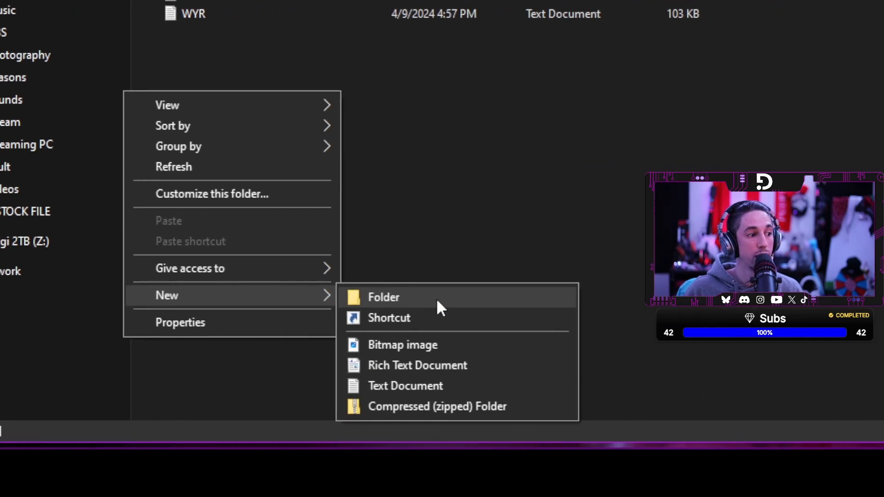
click(399, 386)
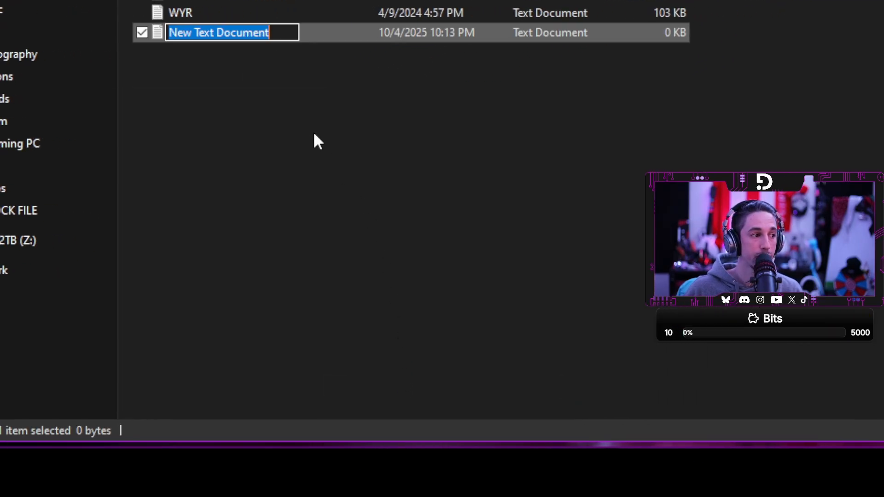
click(386, 208)
click(386, 208)
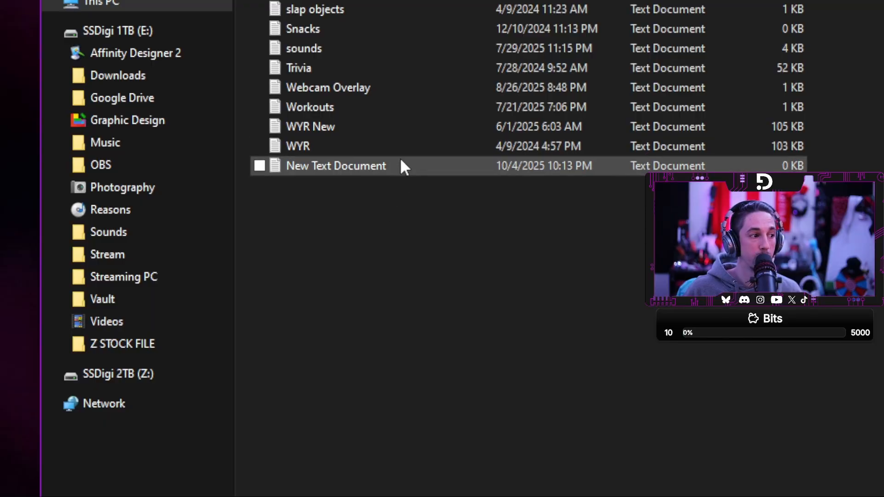
double_click(396, 167)
key(Delete)
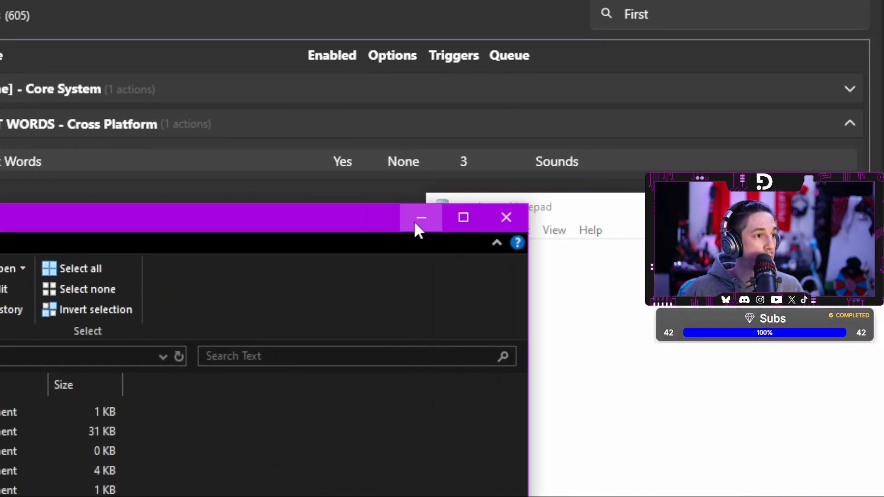
- Bring the greetings file forward in Notepad, clear its whole list of greetings, and undo the deletion
click(415, 223)
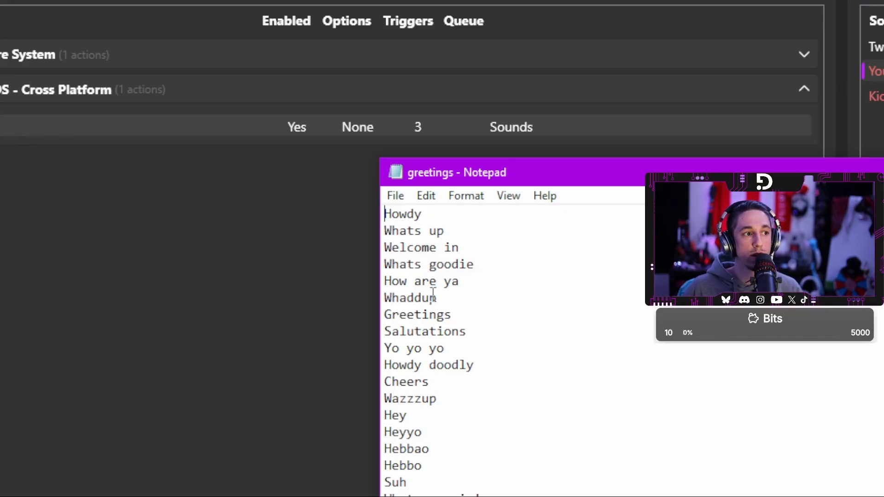
drag(507, 496, 340, 202)
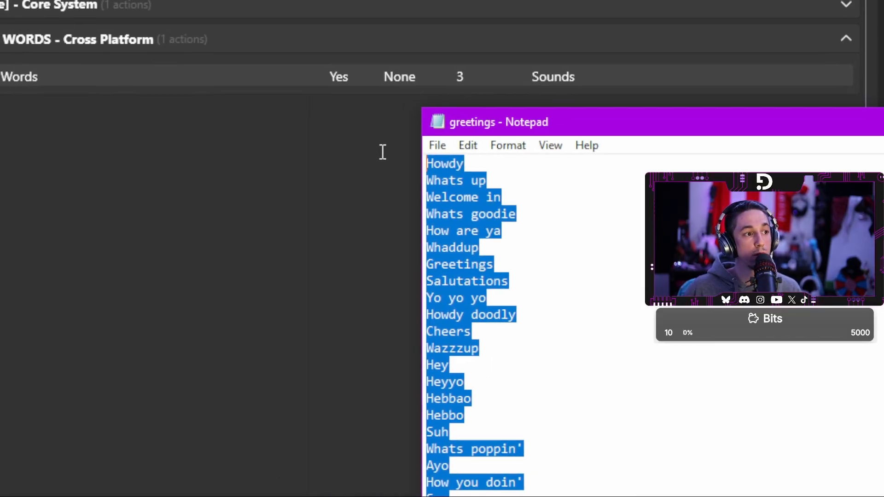
key(Delete)
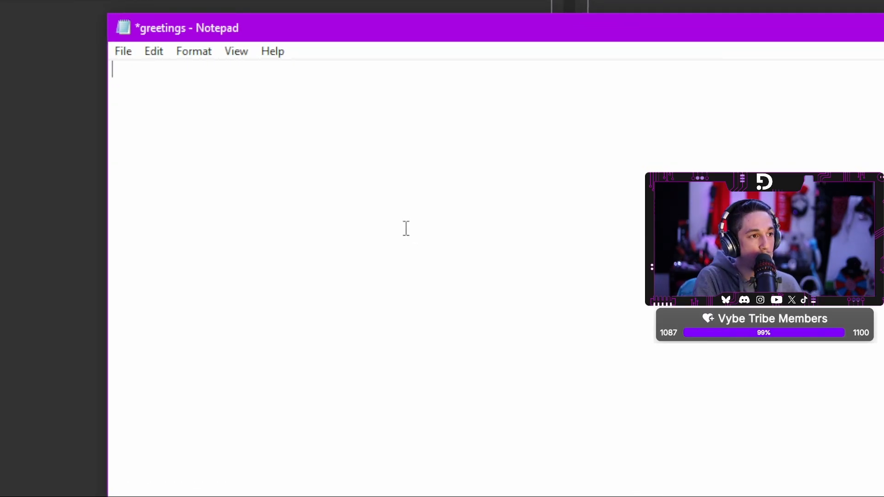
key(ctrl+z)
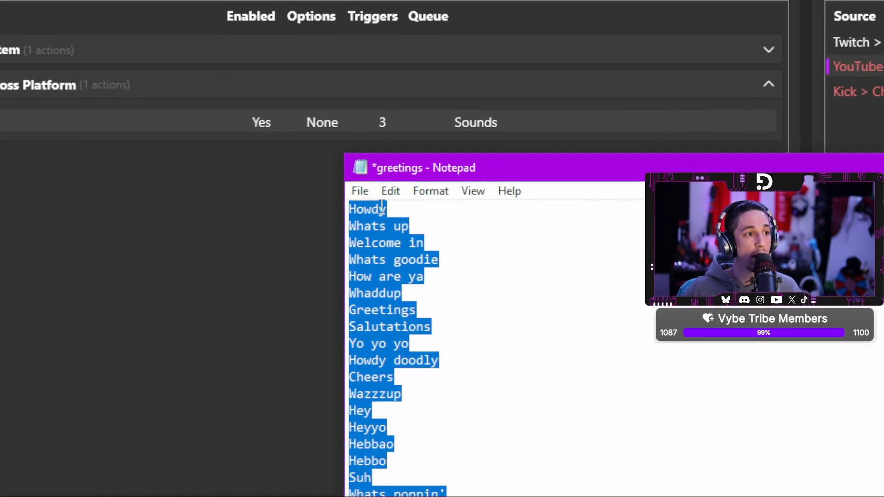
- Insert a line break after Howdy in the greetings file and remove it again
click(153, 69)
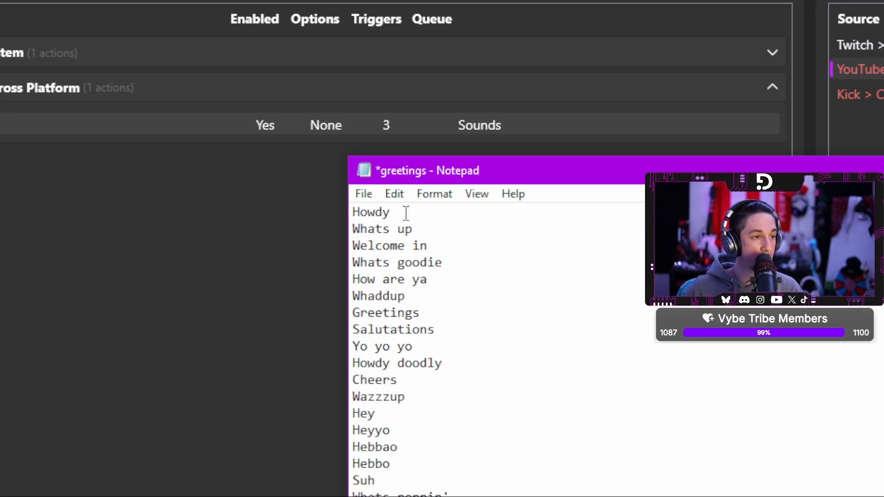
key(Return)
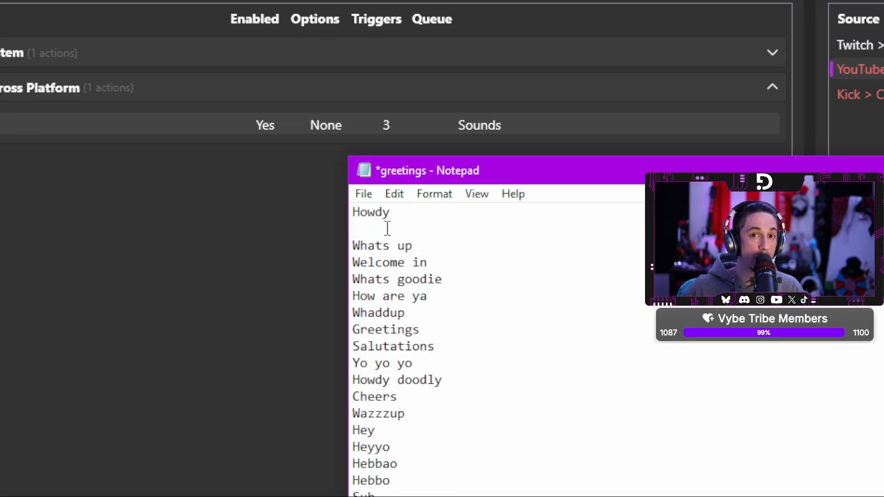
key(BackSpace)
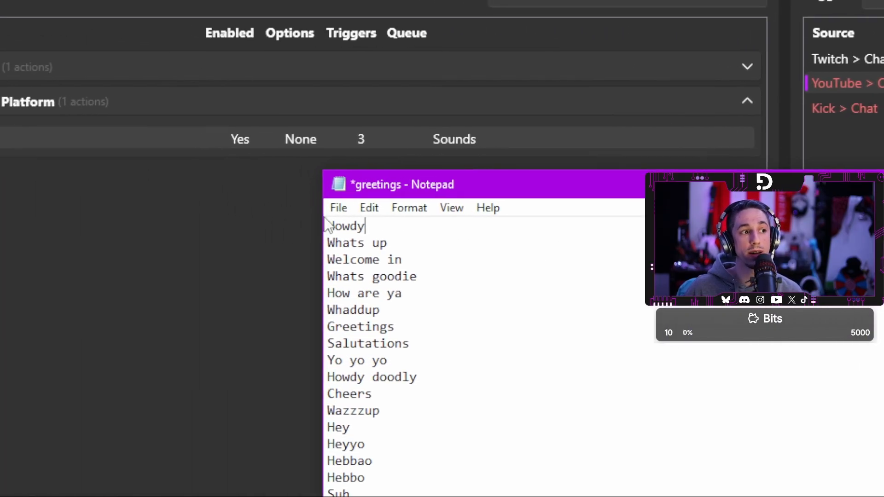
click(338, 207)
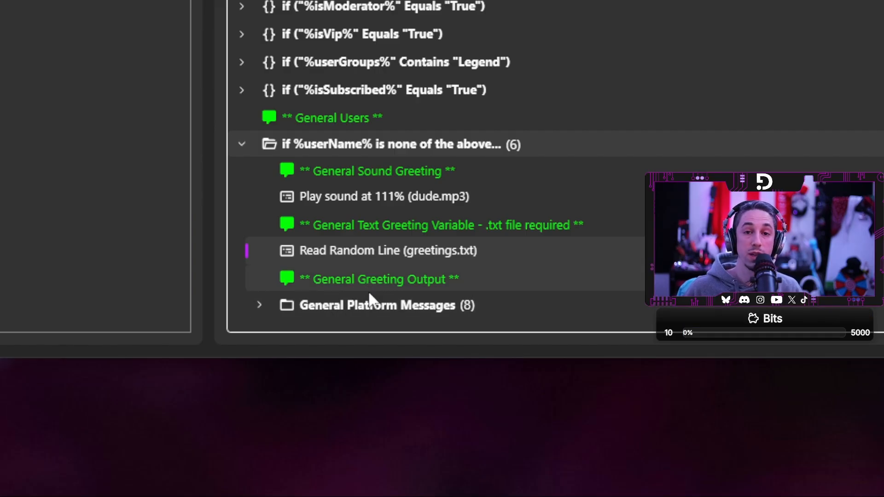
- In Streamer.bot, expand General Platform Messages and examine the genMessage argument's variable name and its %randomLine% and @%user% value parts
click(259, 305)
scroll(256, 138, down, 4)
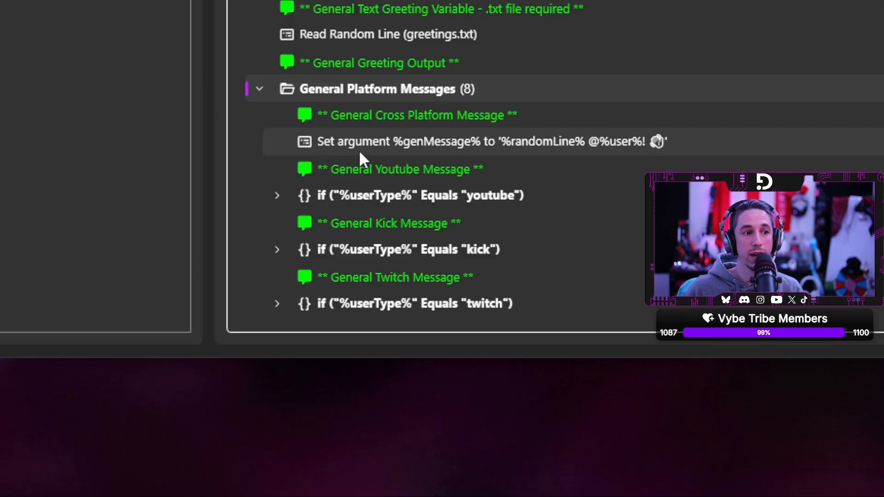
click(429, 141)
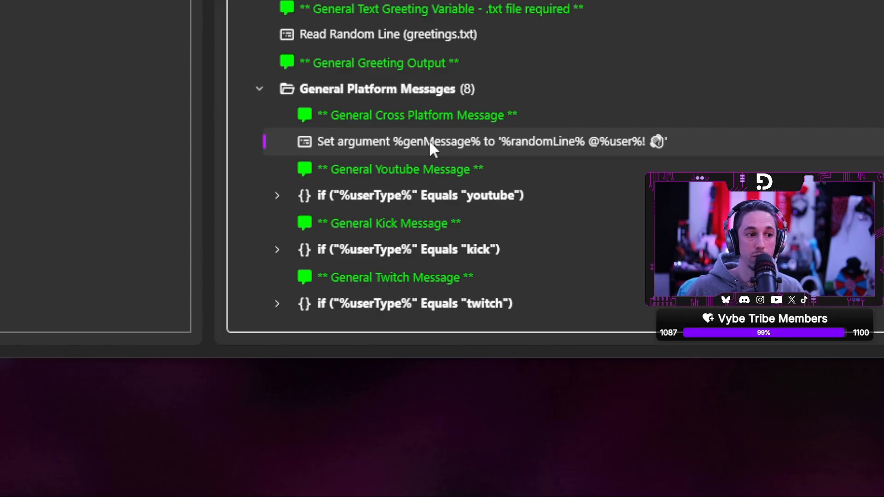
double_click(429, 141)
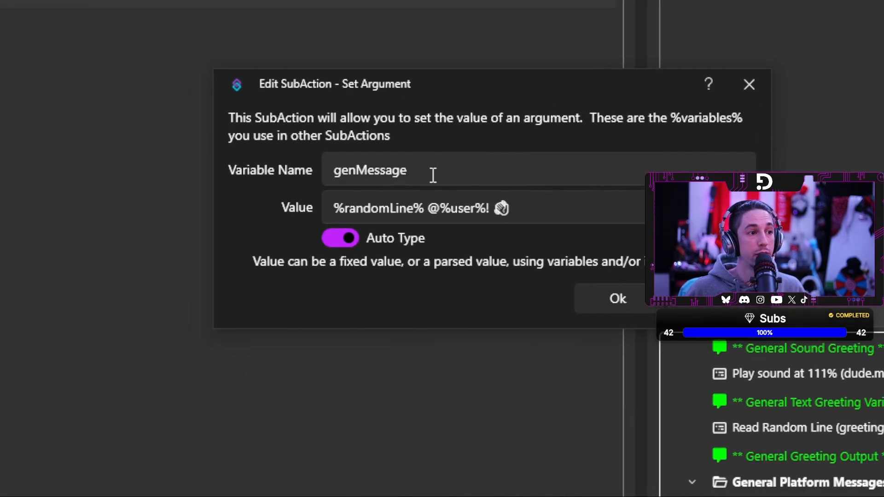
drag(409, 166, 330, 162)
click(388, 201)
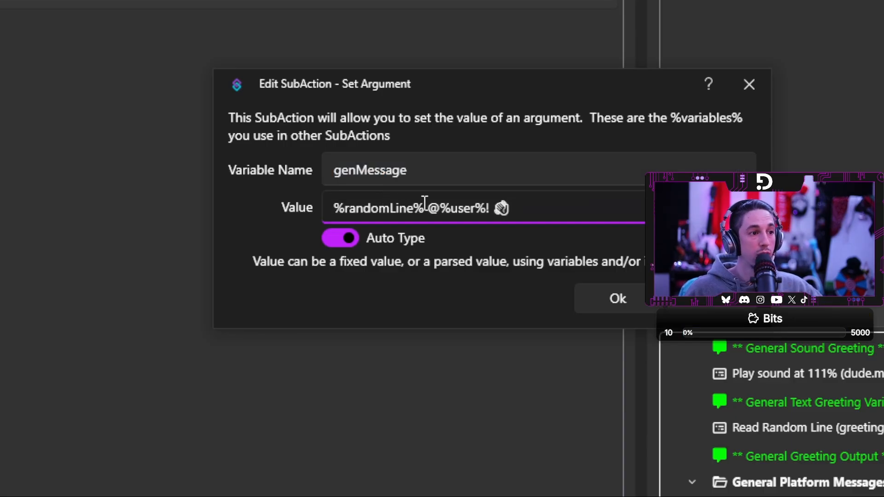
drag(426, 206, 335, 220)
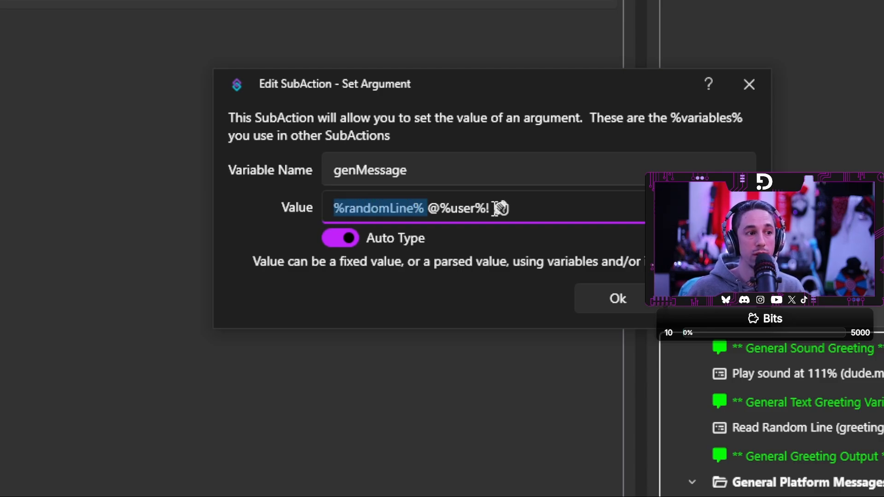
click(515, 206)
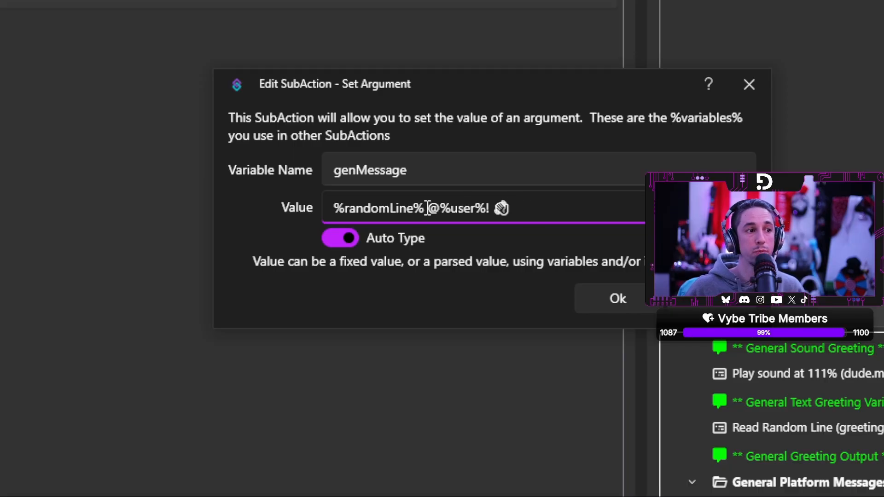
drag(423, 207, 328, 205)
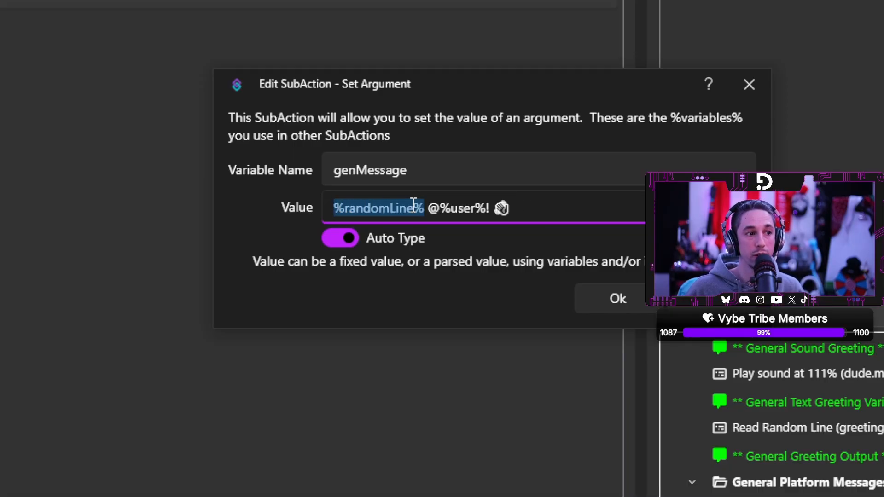
drag(429, 209, 485, 208)
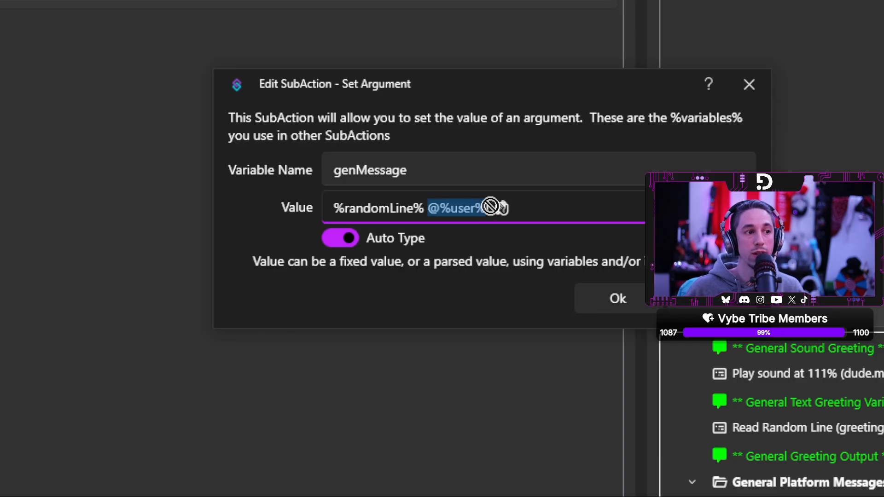
click(511, 208)
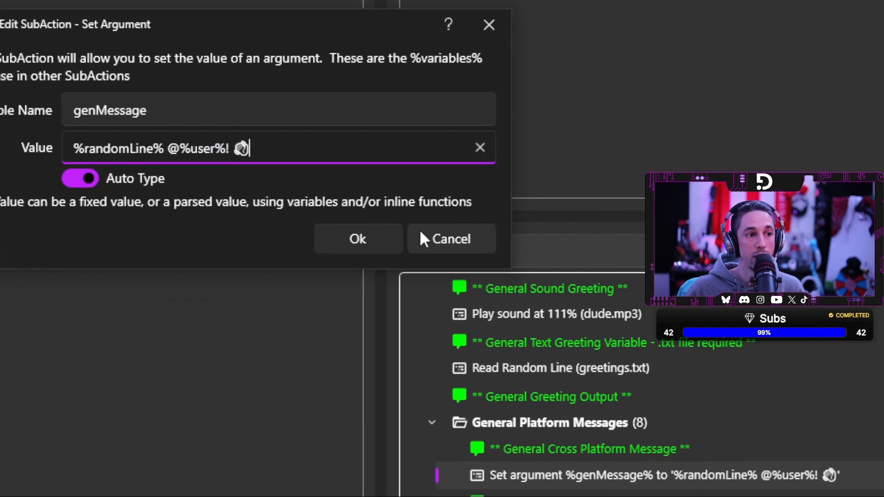
click(613, 298)
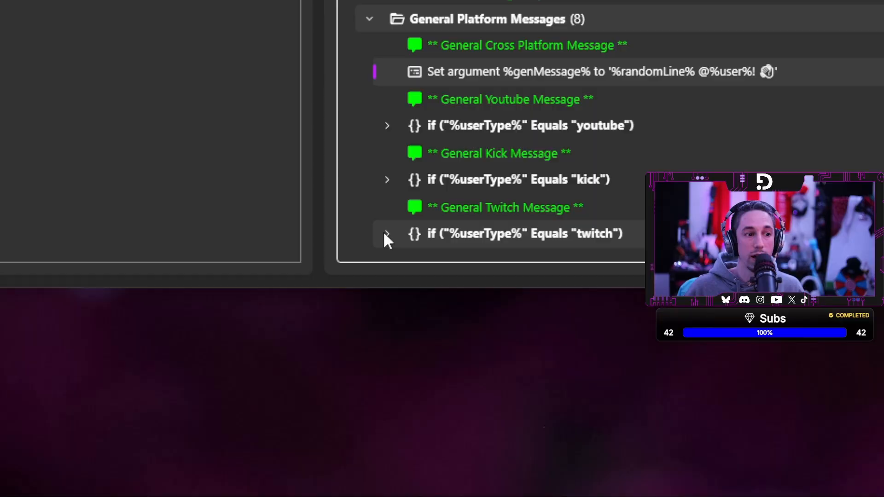
- Review the %genMessage% text in the general Twitch message under its True Result, and collapse the Twitch condition and General Platform Messages
click(385, 234)
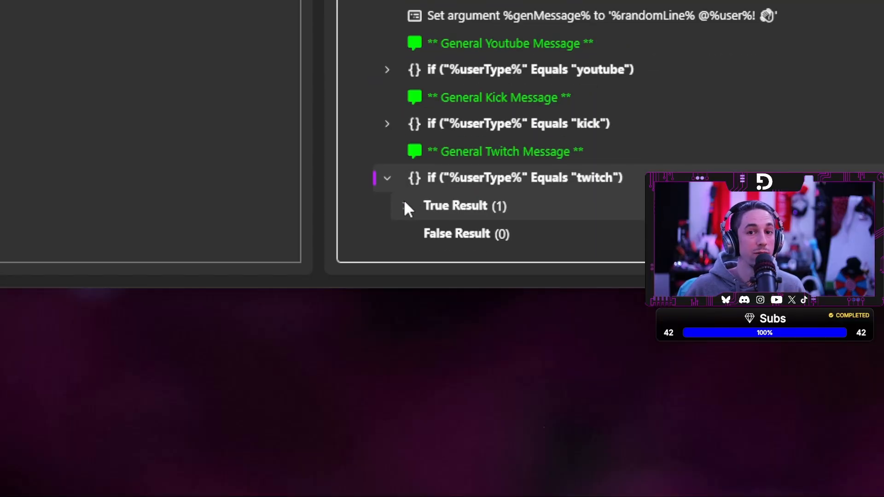
click(404, 205)
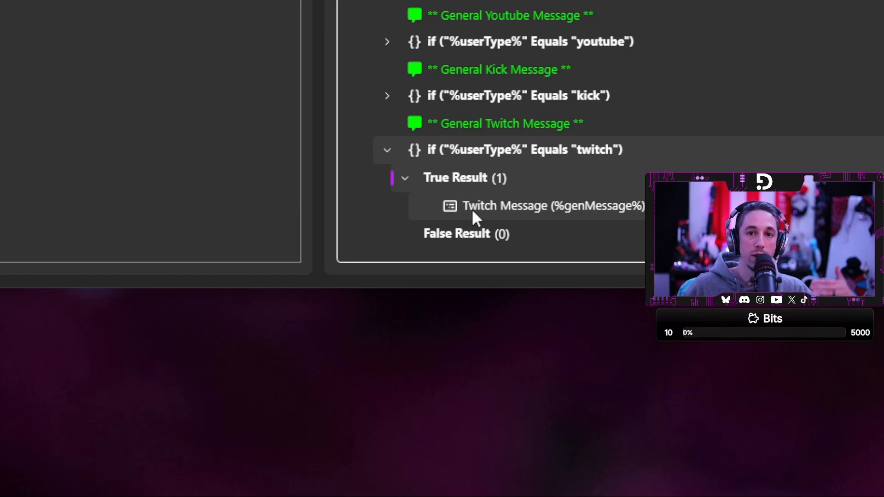
double_click(472, 212)
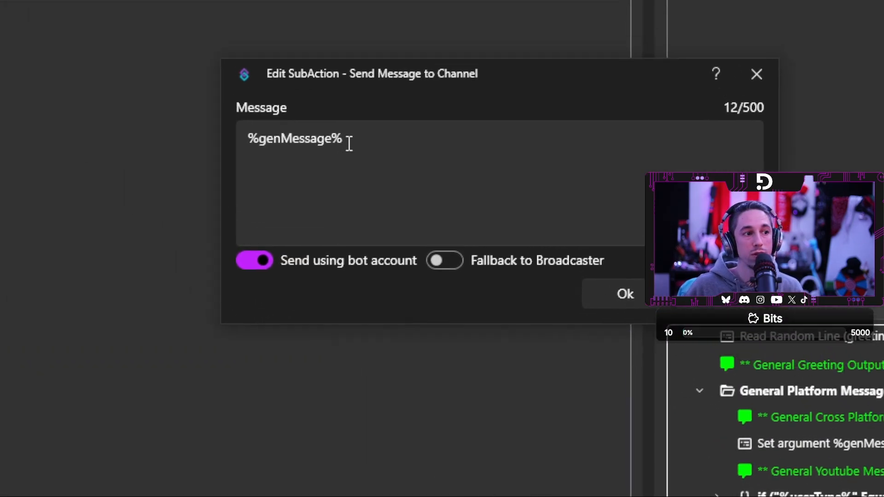
drag(349, 143, 251, 140)
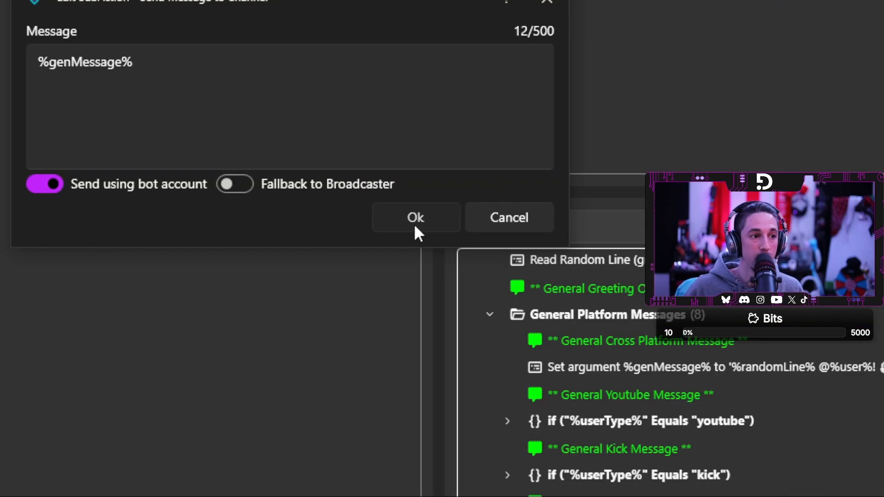
click(781, 376)
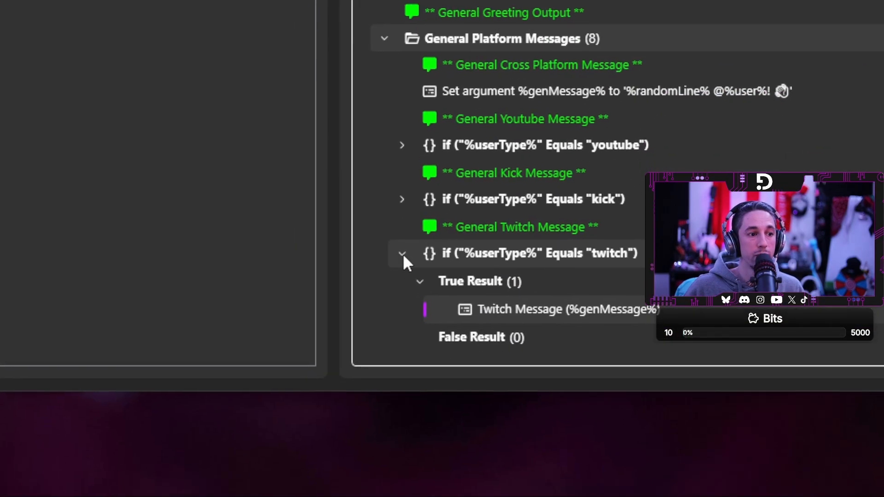
click(402, 255)
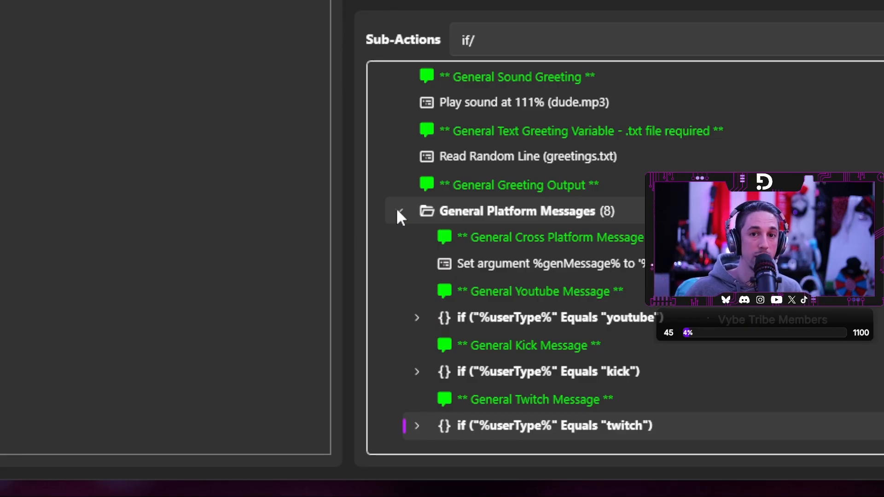
click(397, 212)
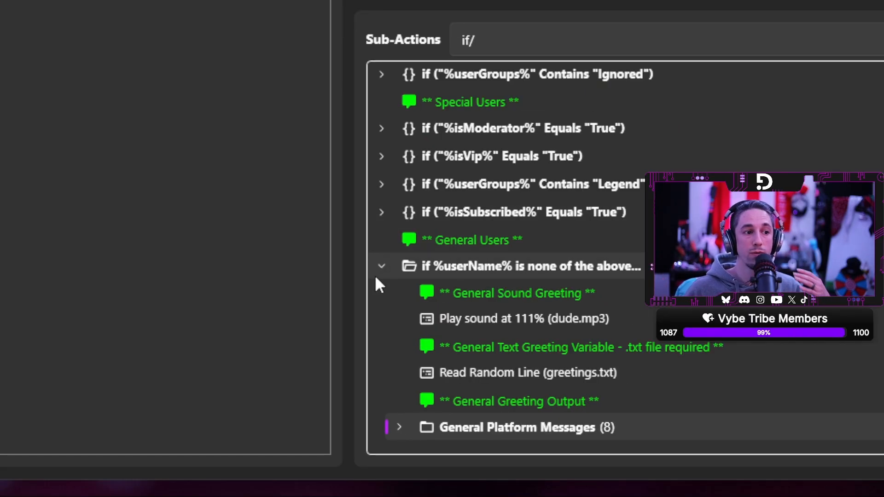